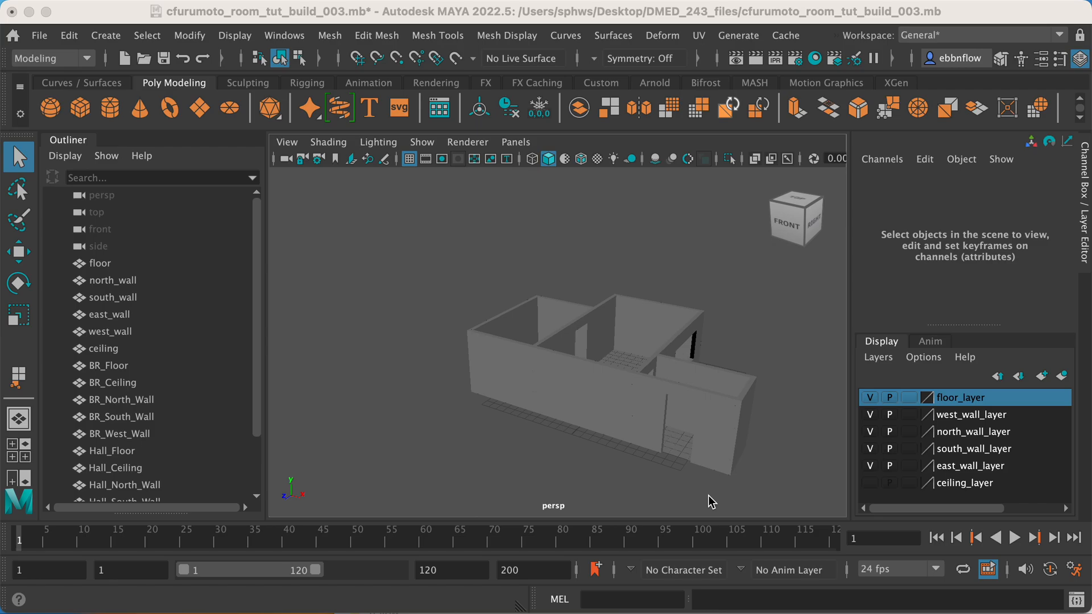
Examine the room model's layout, walls and openings from several angles above.
middle_click_drag(541, 470, 502, 403, "alt")
left_click_drag(510, 387, 518, 377, "alt")
middle_click_drag(520, 368, 496, 383, "alt")
left_click_drag(505, 373, 506, 382, "alt")
mouse_move(508, 381)
middle_mouse_down("alt")
mouse_move(527, 381)
mouse_move(518, 368)
middle_mouse_up("alt")
scroll(518, 372, "up", 3)
left_click_drag(518, 367, 520, 371, "alt")
middle_click_drag(525, 371, 528, 363, "alt")
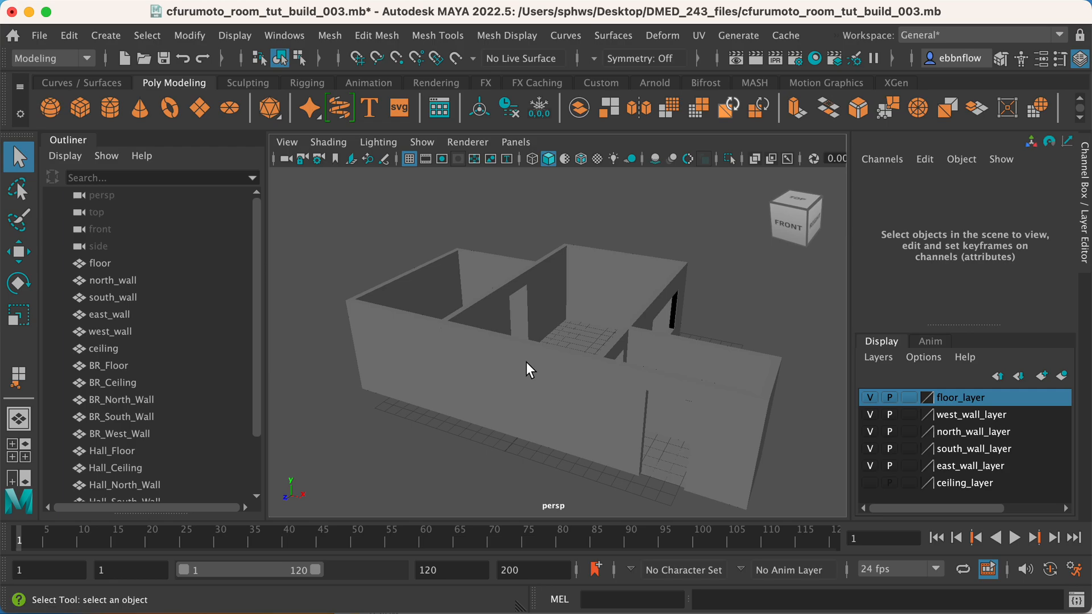
left_click_drag(504, 349, 504, 371, "alt")
middle_click_drag(537, 391, 536, 381, "alt")
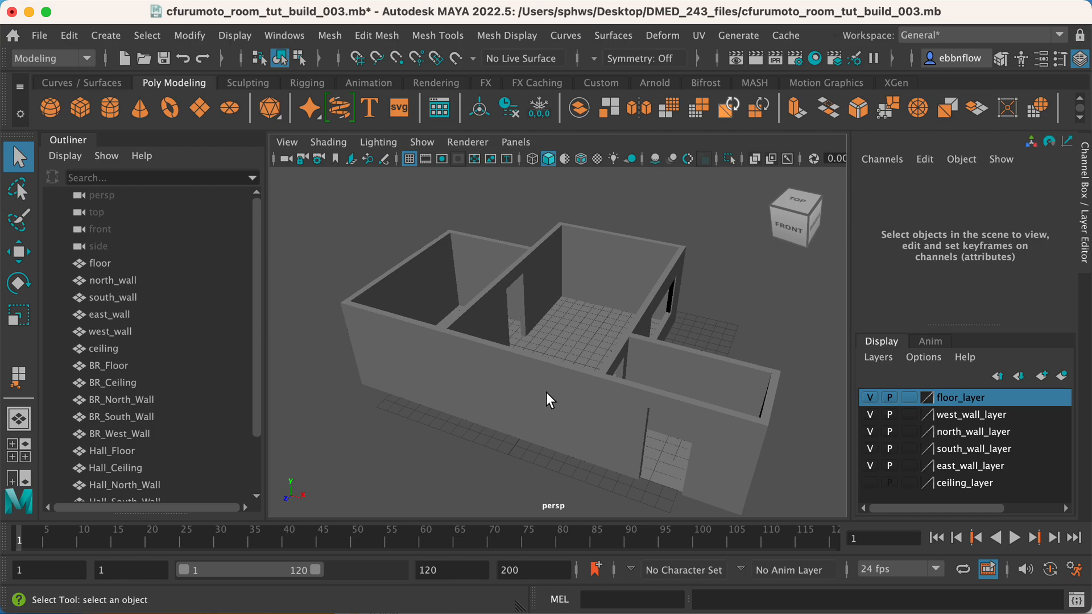
middle_click_drag(524, 363, 521, 354, "alt")
left_click_drag(521, 356, 525, 357, "alt")
middle_click_drag(526, 356, 525, 364, "alt")
left_click_drag(526, 363, 527, 367, "alt")
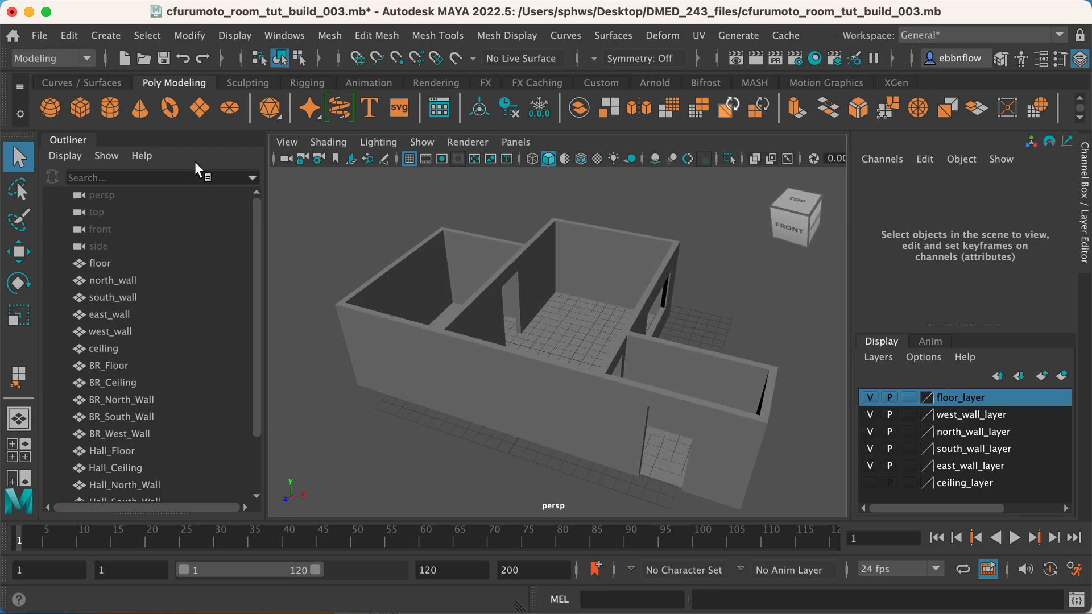
Turn off namespaces in the options for importing files.
left_click(39, 40)
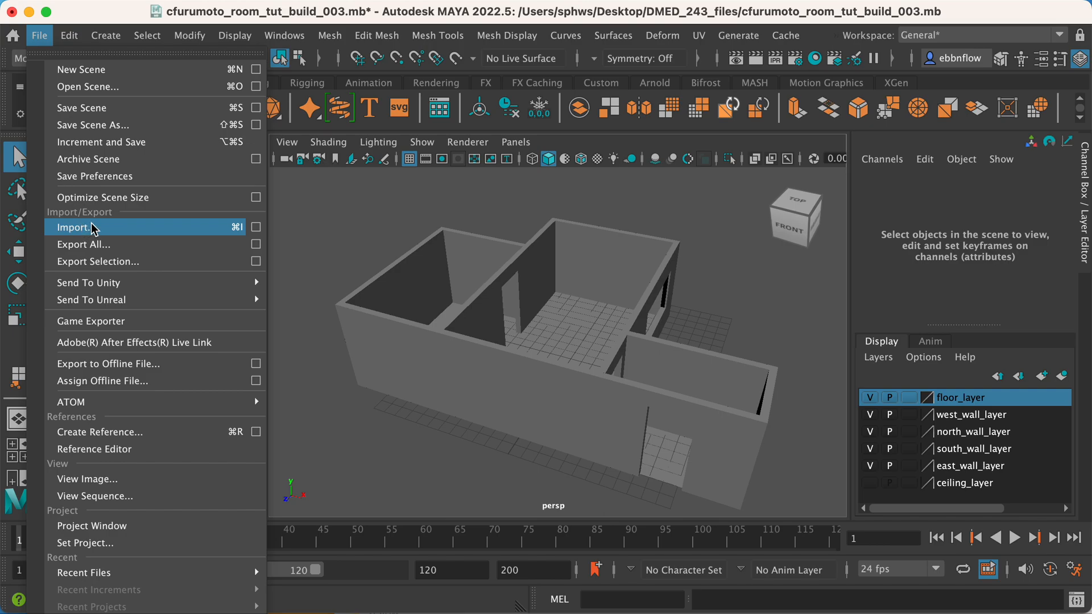
left_click(256, 227)
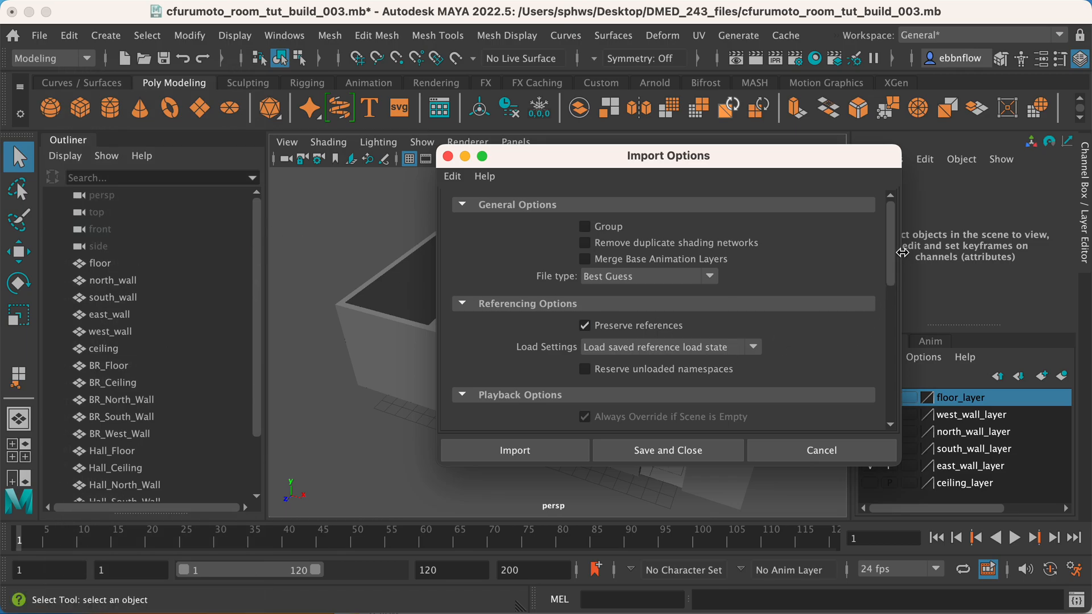
left_click_drag(891, 245, 886, 307)
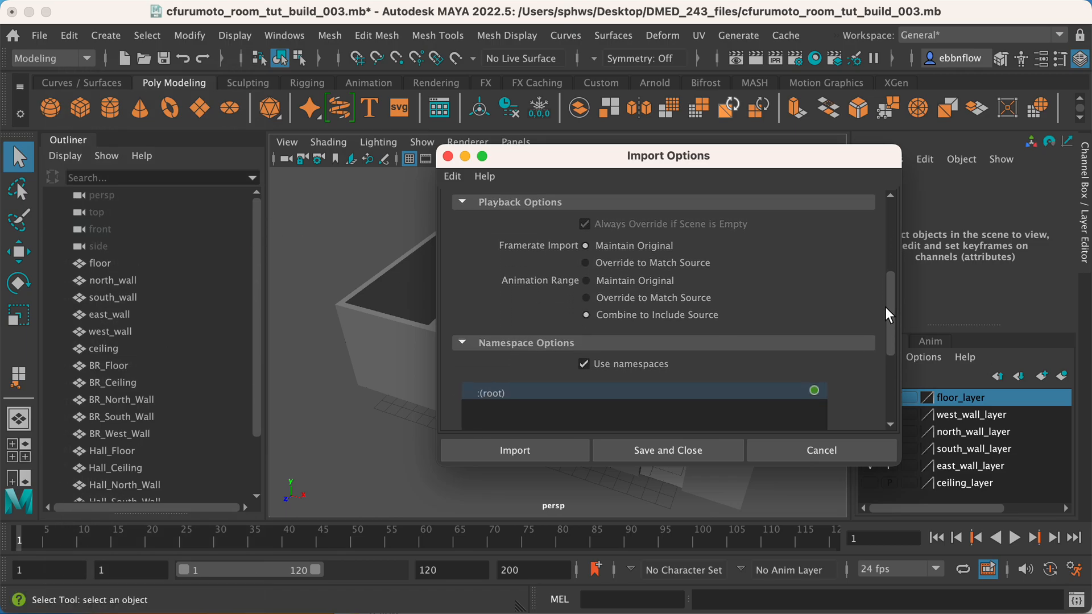
left_click(583, 364)
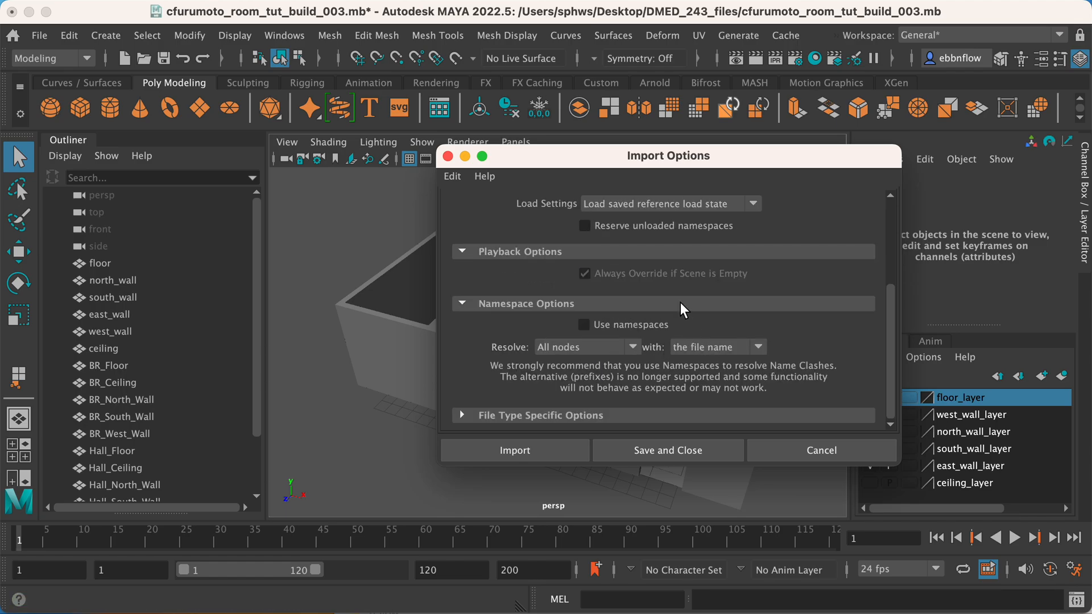
scroll(681, 303, "up", 4)
scroll(681, 303, "down", 2)
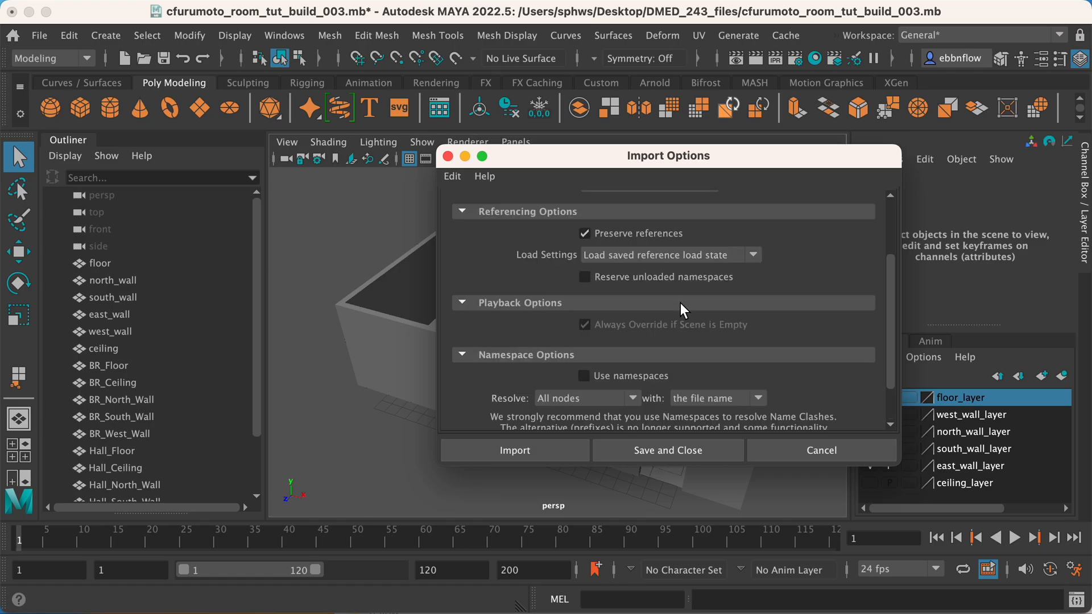
scroll(681, 302, "up", 3)
scroll(681, 303, "down", 4)
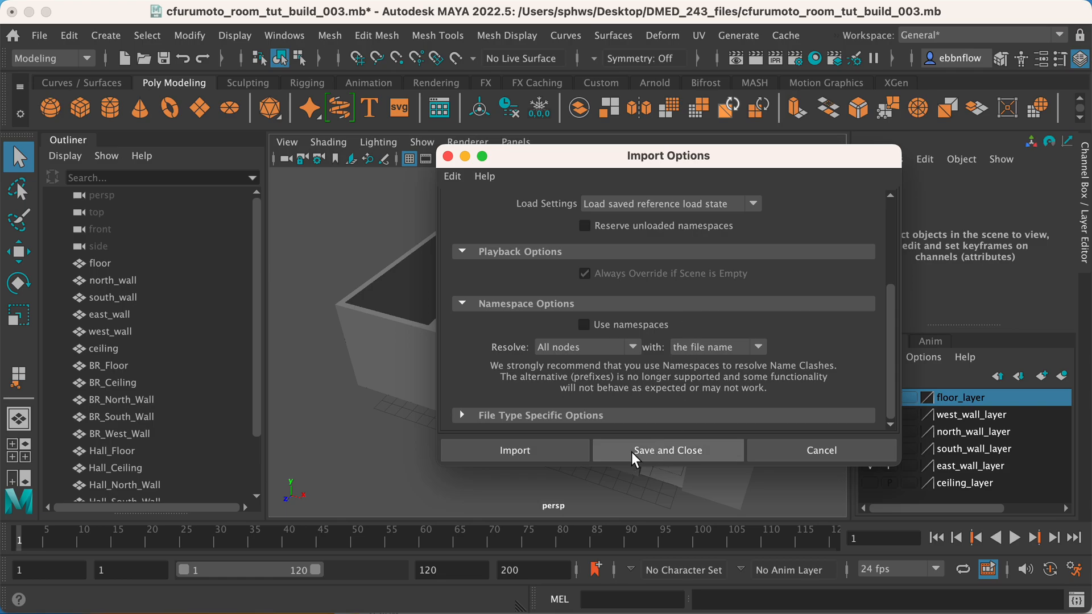
Import cfurumoto_table_001.mb from the DMED_243_files folder into the room scene.
left_click(537, 447)
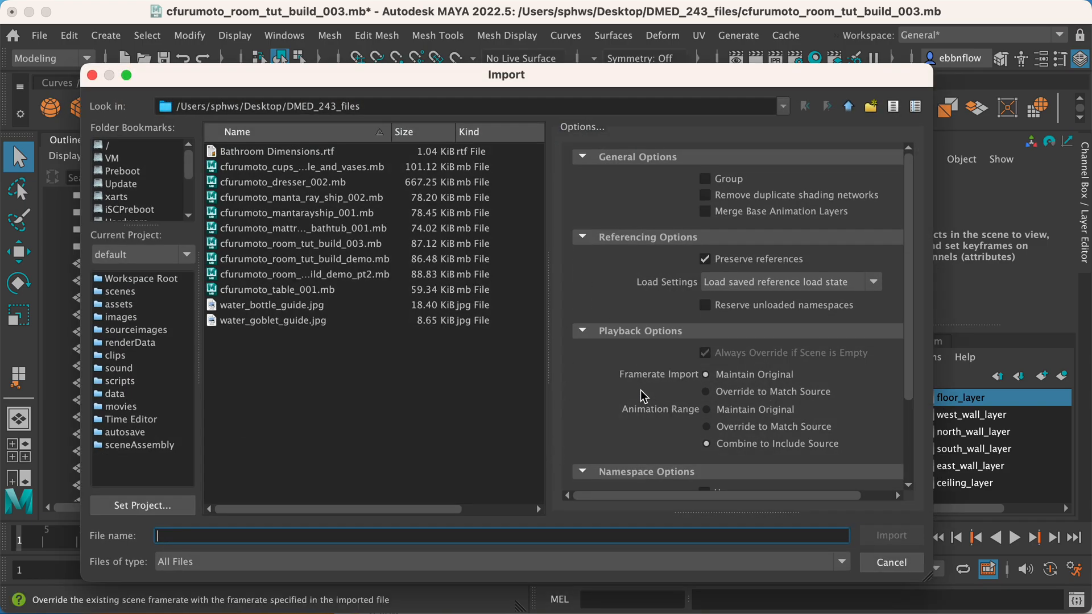
scroll(642, 393, "down", 3)
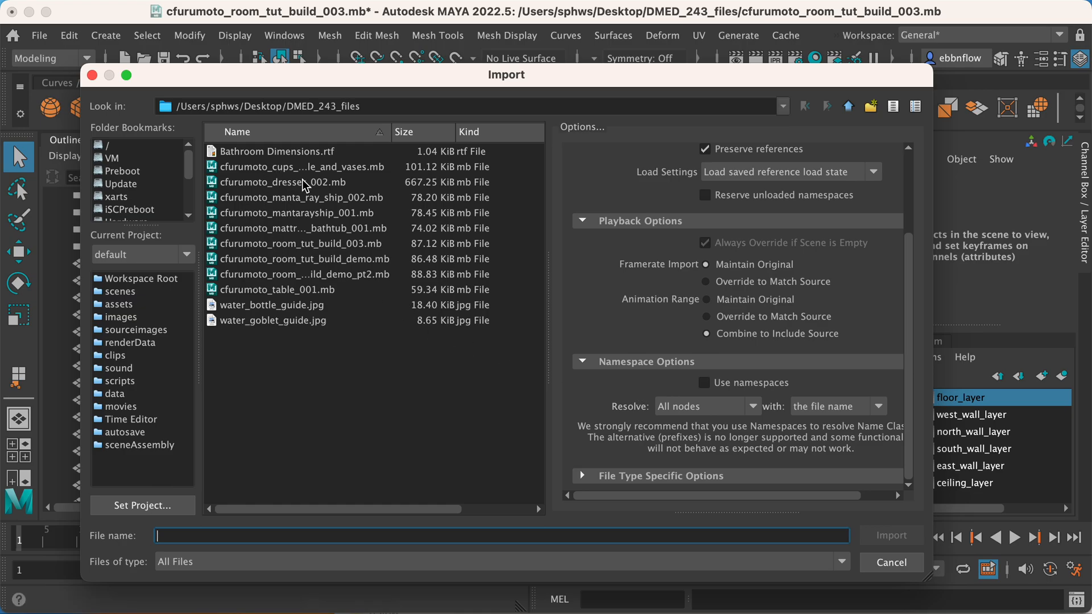
left_click(288, 293)
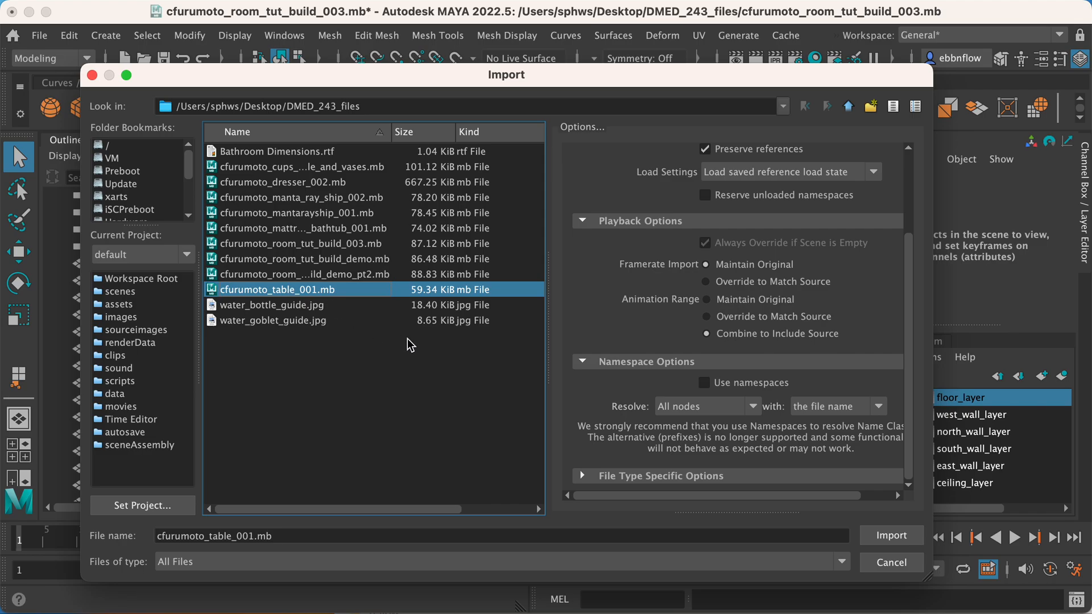
left_click(891, 543)
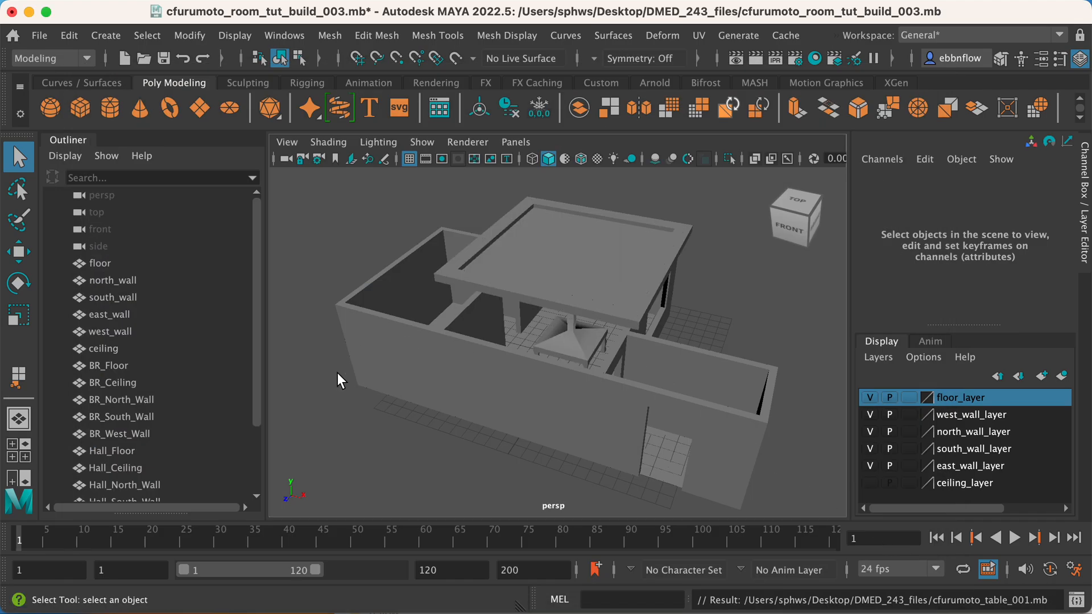
Select the imported table and copy its full object name, keeping it selected.
left_click(561, 336)
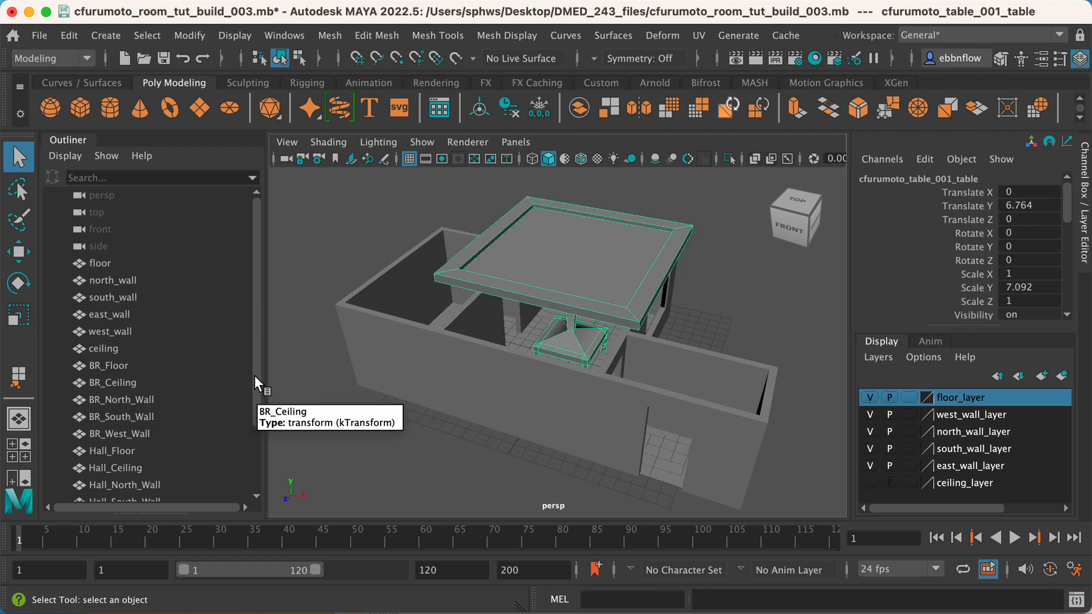
left_click_drag(254, 376, 252, 428)
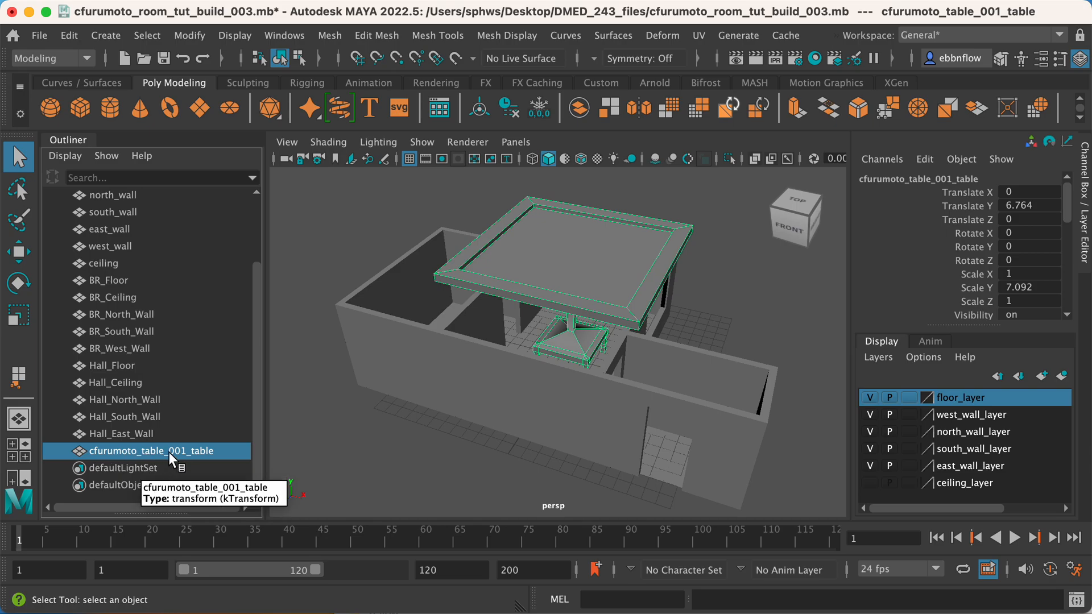
double_click(114, 452)
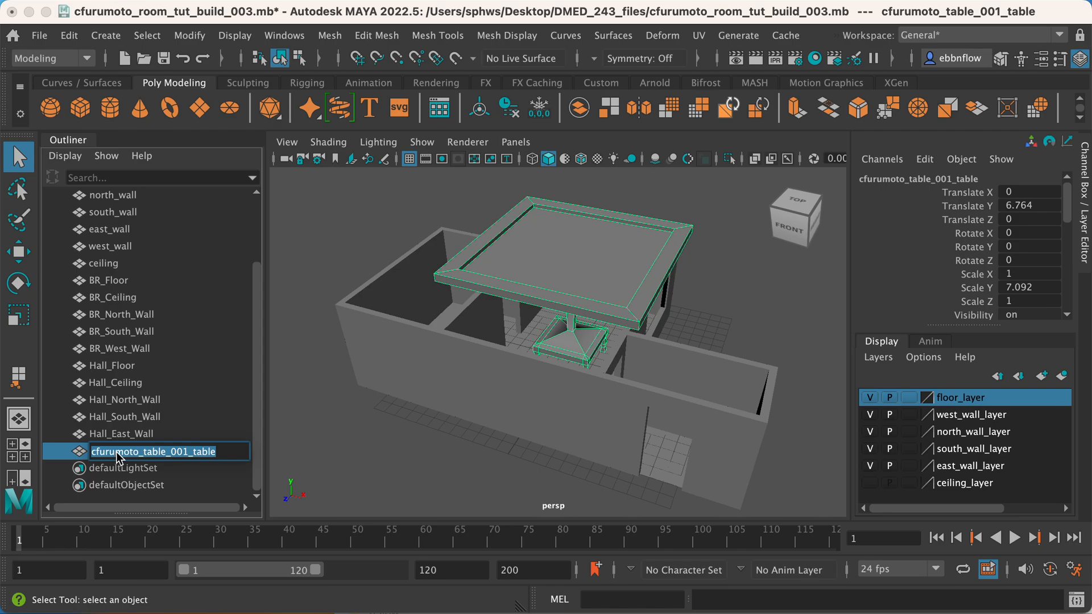
left_click_drag(188, 452, 95, 460)
left_click(110, 459)
double_click(223, 462)
left_click_drag(228, 451, 90, 452)
key("super+c")
left_click(209, 388)
left_click(178, 448)
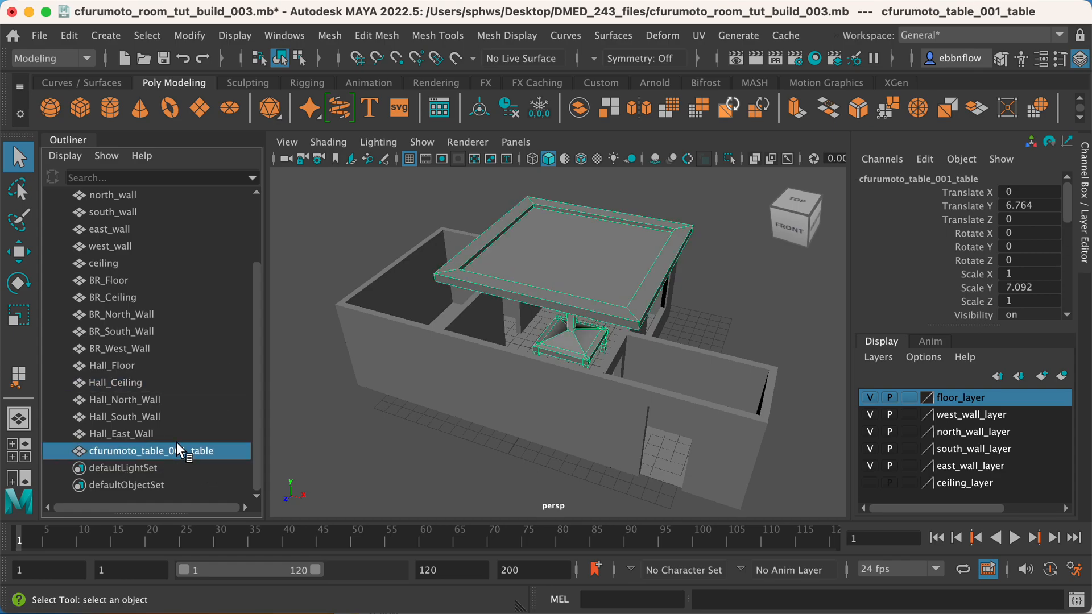
Open Search and Replace Names and set the search text to cfurumoto_table_001_table.
left_click(192, 39)
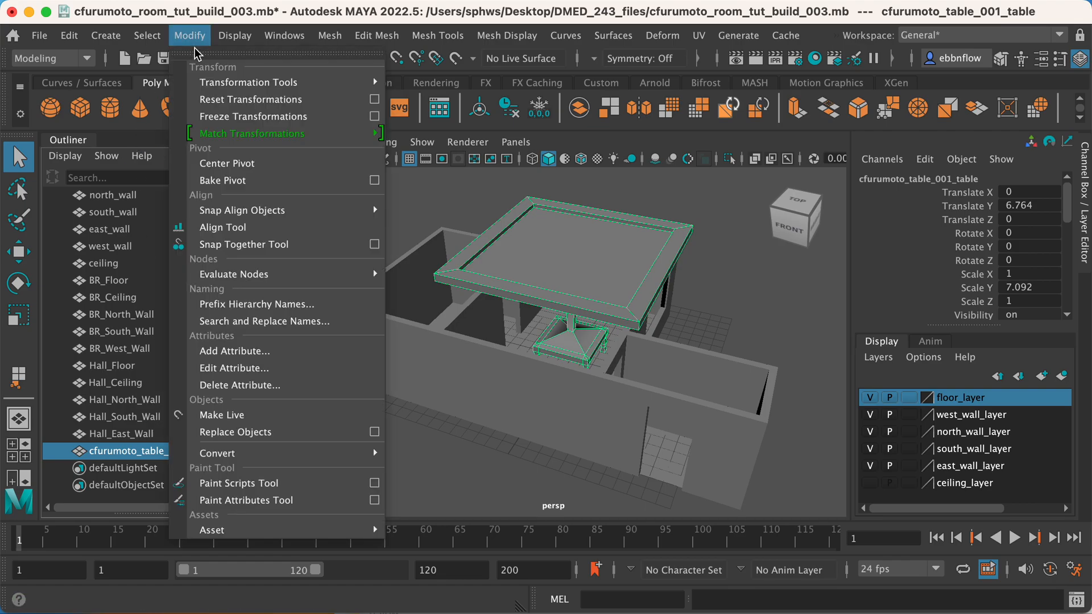
left_click(262, 322)
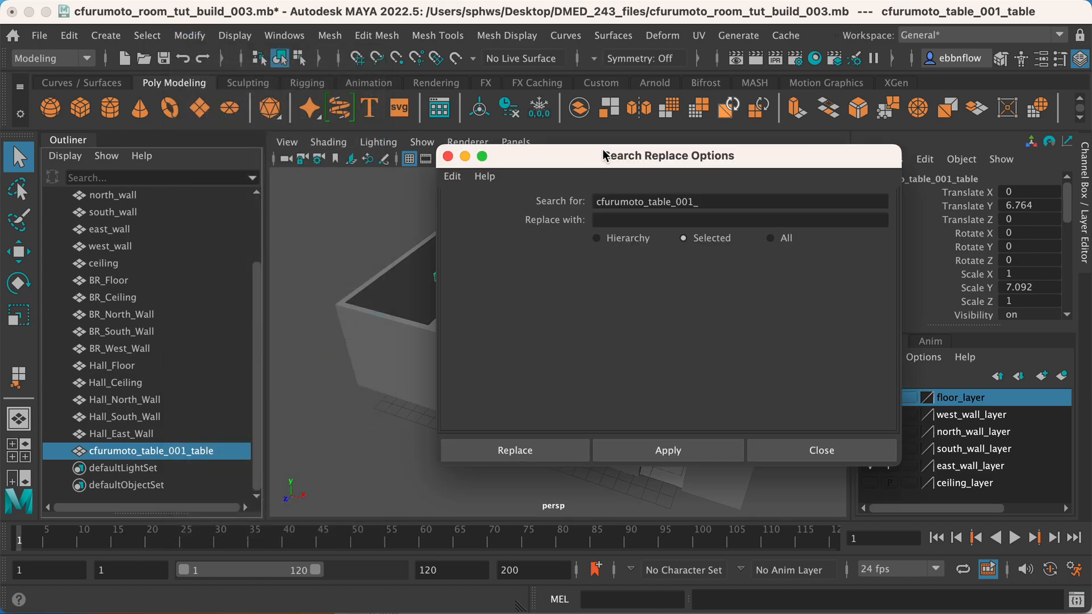
left_click_drag(582, 160, 549, 151)
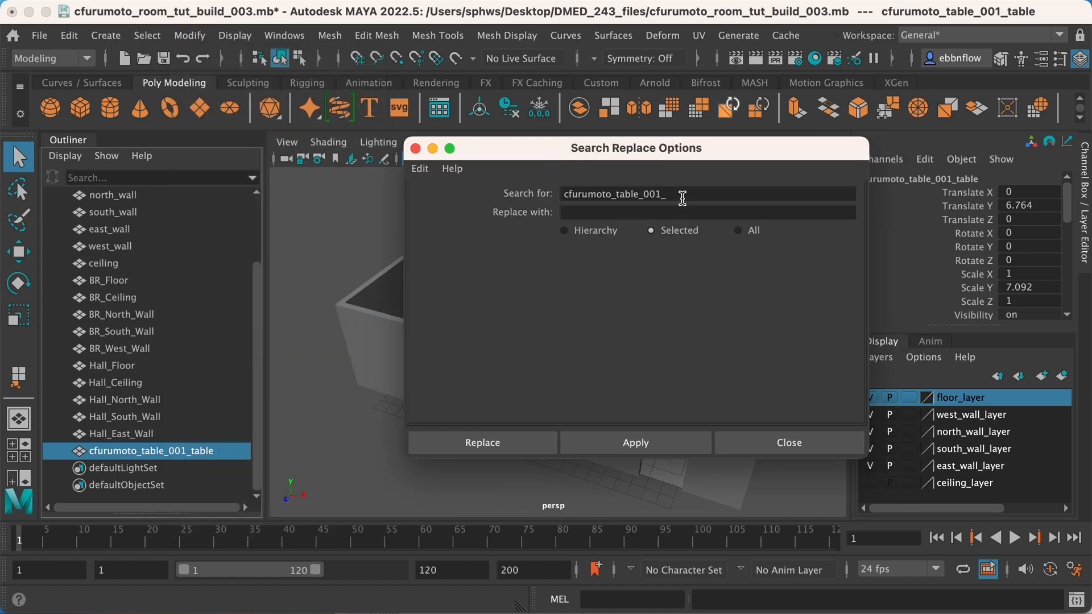
left_click_drag(686, 194, 556, 193)
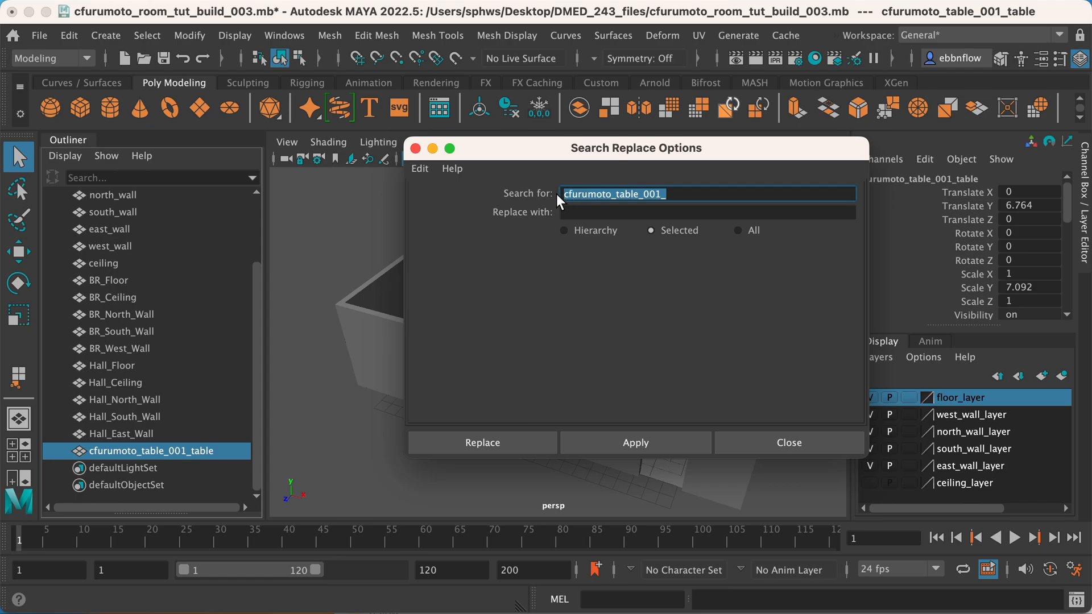
left_click_drag(682, 196, 566, 193)
left_click_drag(671, 195, 541, 188)
key("super+v")
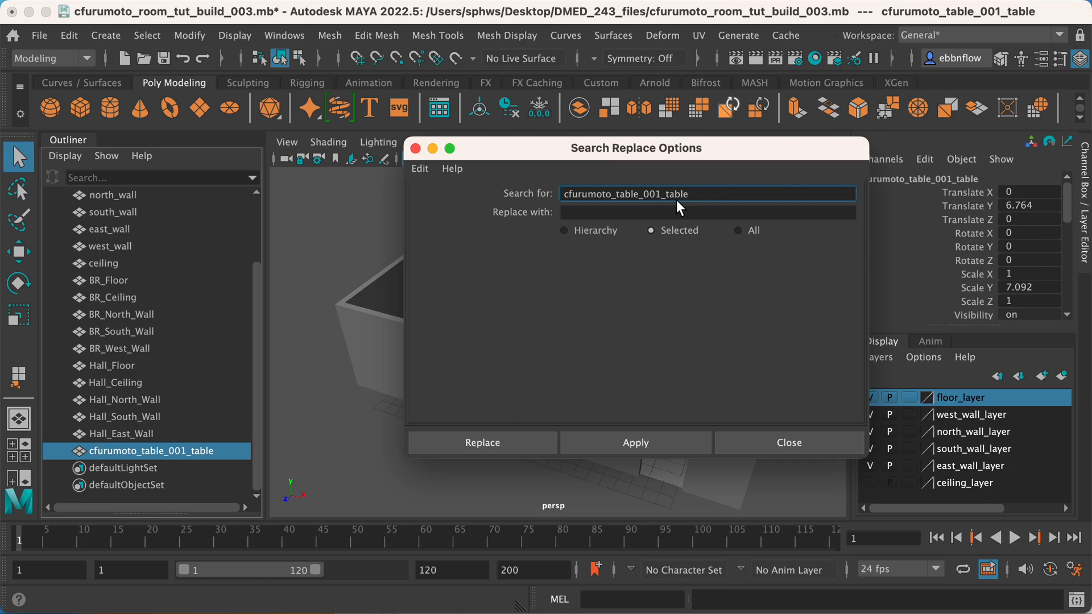
Set the replacement name to "table", limit it to selected objects, and apply the renaming.
left_click_drag(694, 194, 670, 188)
key("super+c")
left_click(586, 213)
key("super+v")
key("super+Left")
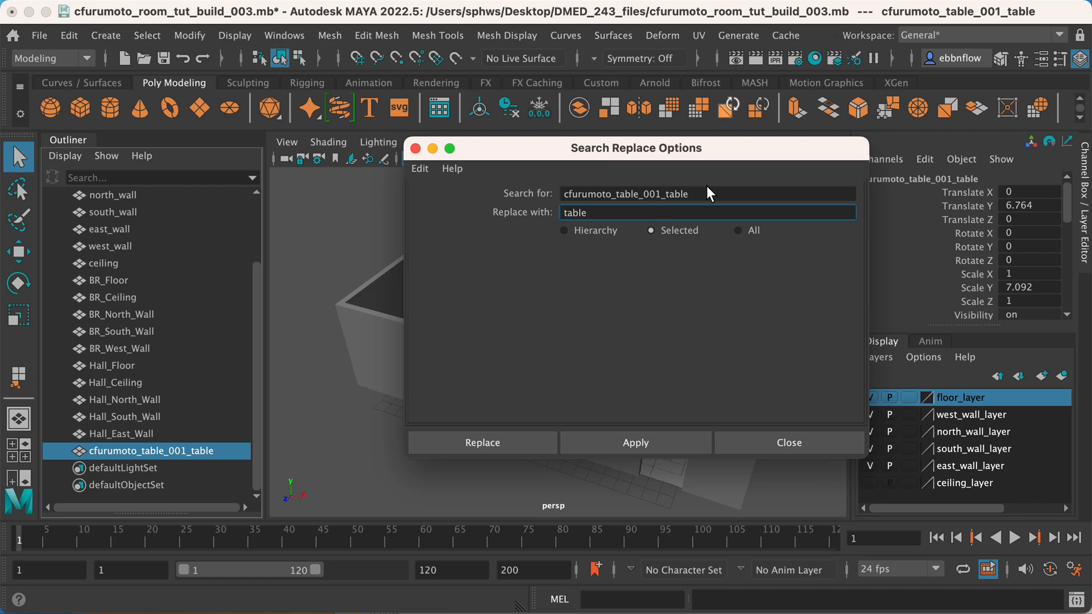
left_click(568, 228)
left_click(659, 230)
left_click(501, 442)
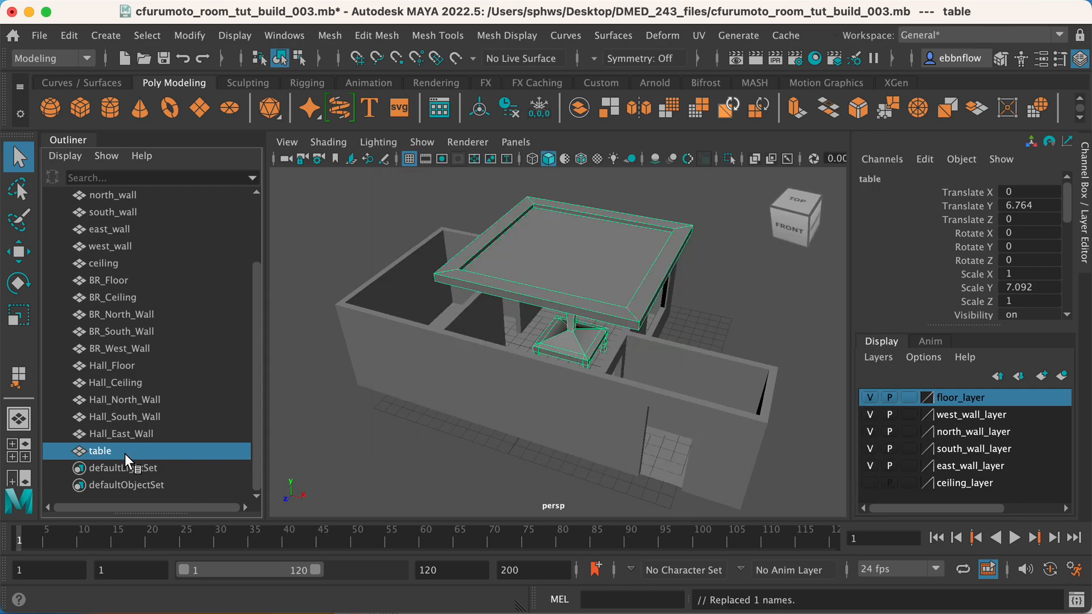
Move the table along Z to about 25.263, out in front of the room, and switch to the front view.
scroll(361, 431, "down", 2)
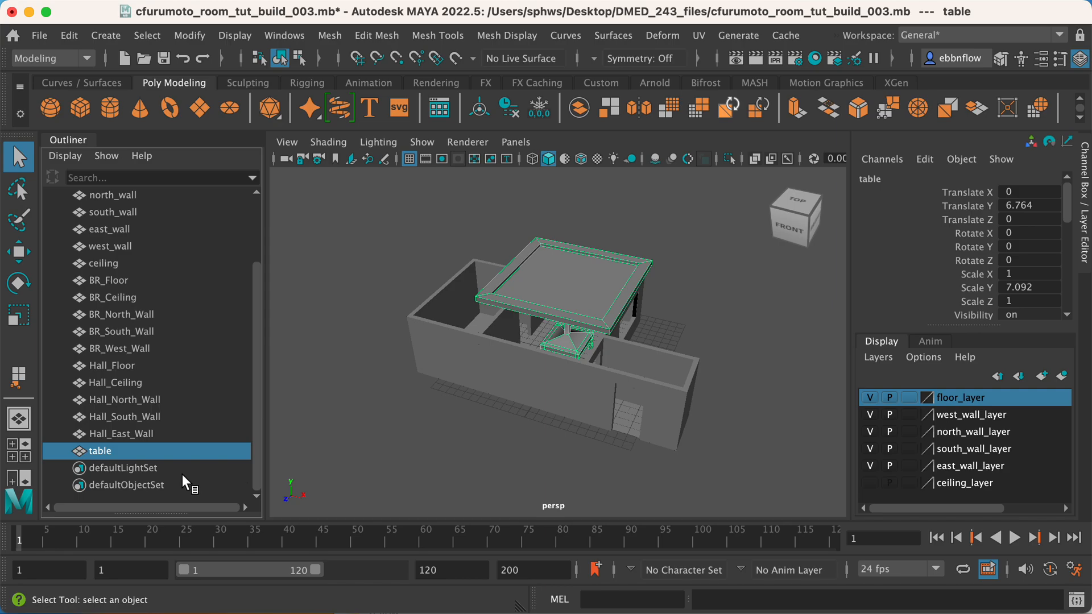
left_click_drag(567, 285, 510, 373, "alt")
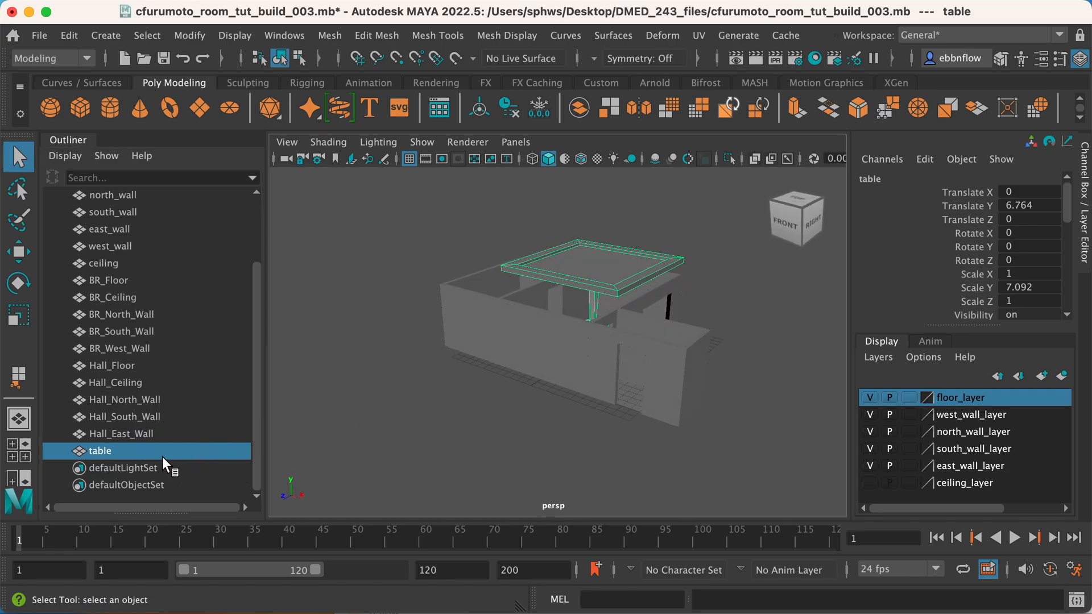
left_click_drag(575, 366, 503, 370, "alt")
key("w")
key("space")
key("space")
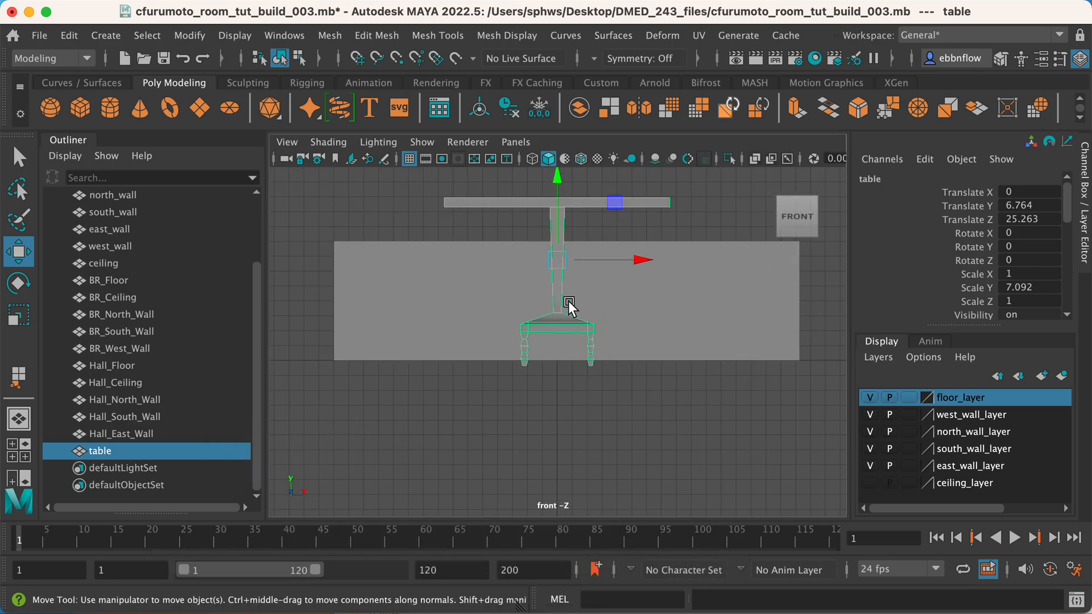
Snap the table's pivot point to a vertex at the bottom of its left leg in the front view.
middle_click_drag(569, 306, 582, 294, "alt")
scroll(579, 295, "down", 1)
scroll(577, 296, "up", 3)
scroll(573, 284, "up", 1)
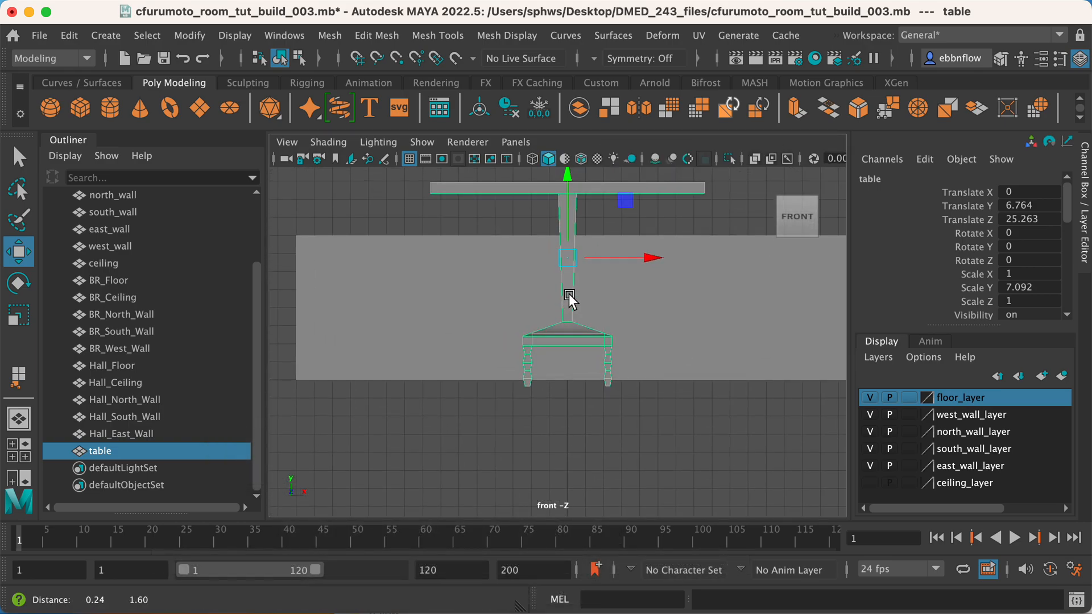
middle_click_drag(556, 341, 563, 331, "alt")
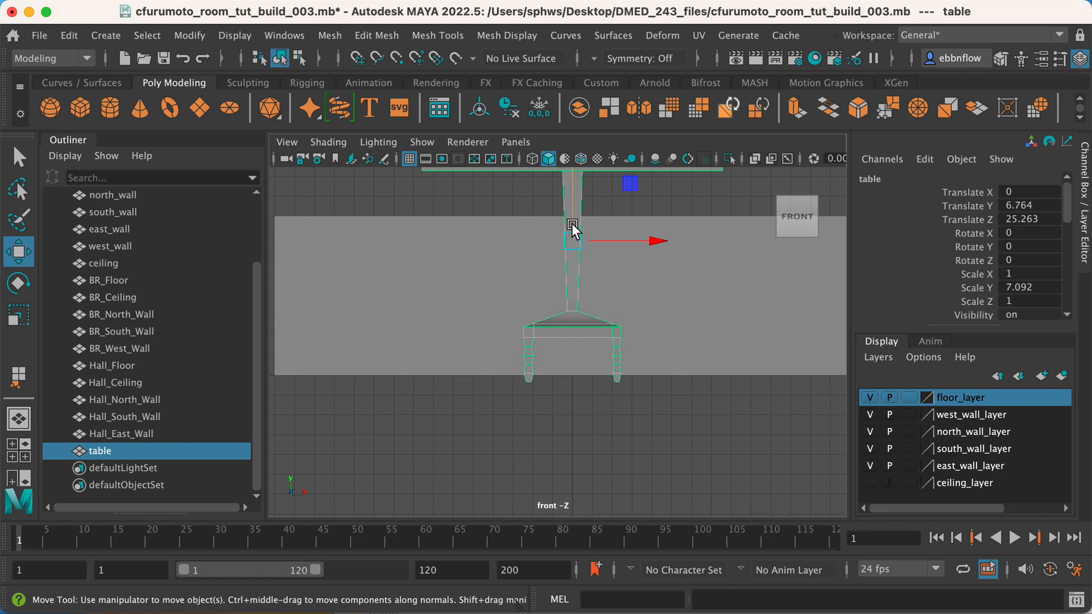
left_click(573, 241)
scroll(572, 268, "up", 1)
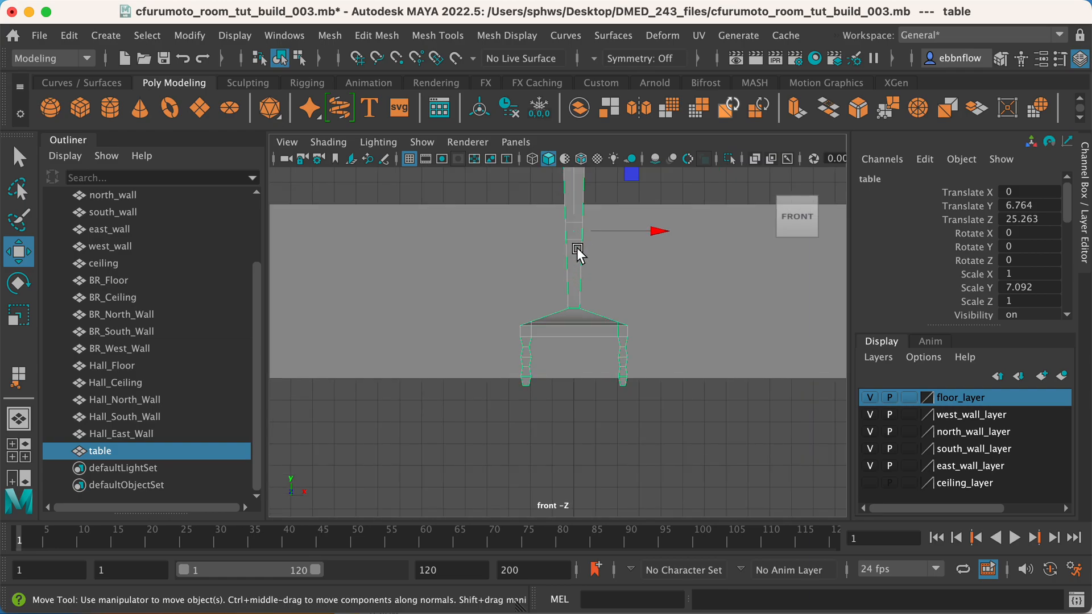
key("d")
scroll(597, 325, "up", 1)
middle_click_drag(593, 274, 620, 293, "alt")
left_click(601, 294, "alt")
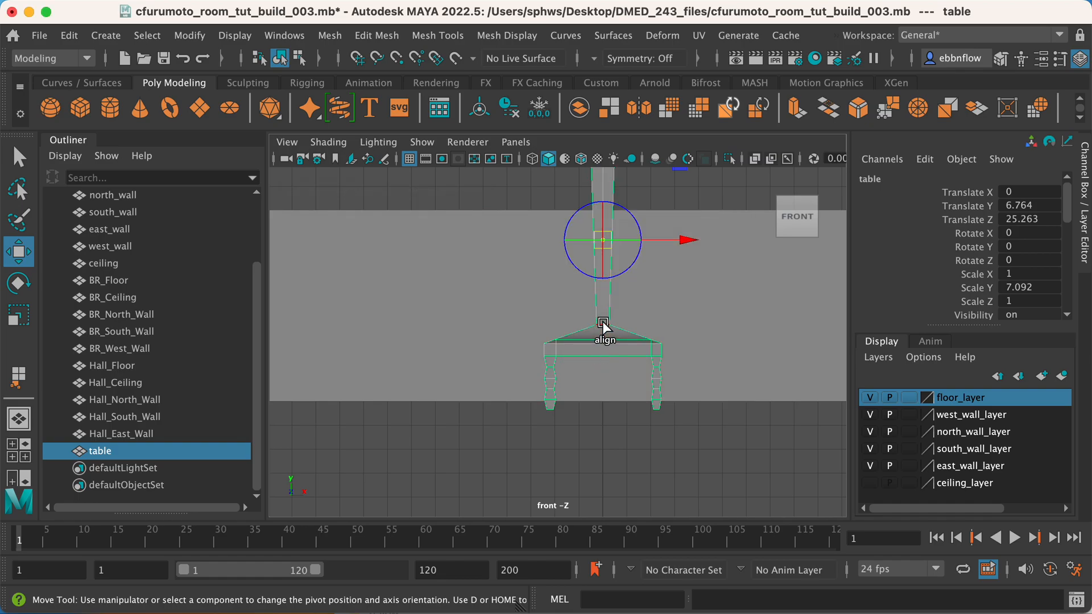
key("v")
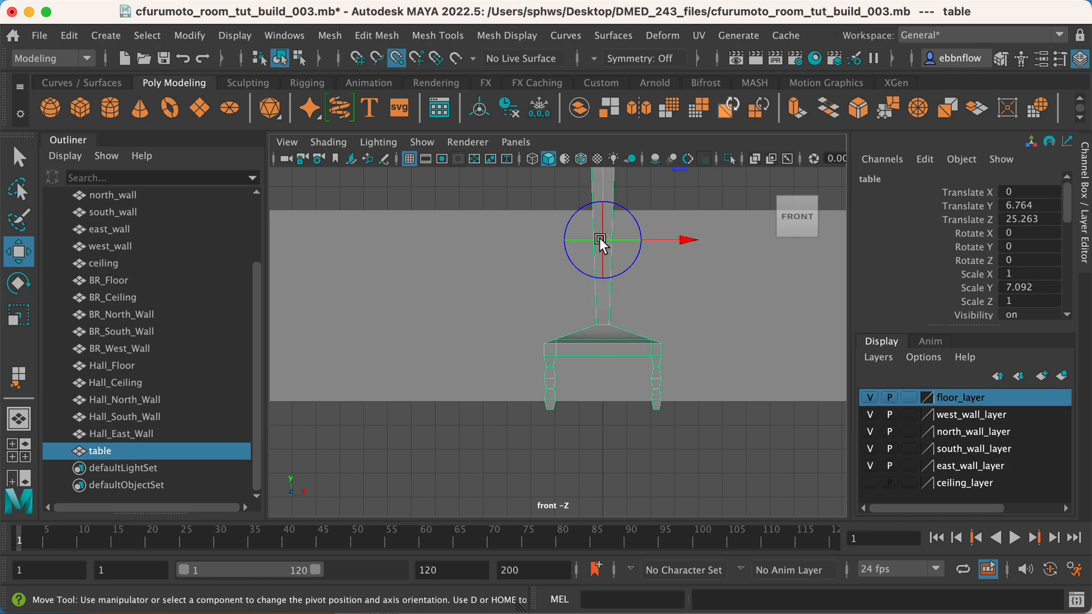
left_click_drag(603, 240, 558, 410)
Refine the table's pivot by snapping it to the outer bottom corner of the left leg, and show all four views.
key("d")
left_click_drag(553, 409, 660, 414)
key("z")
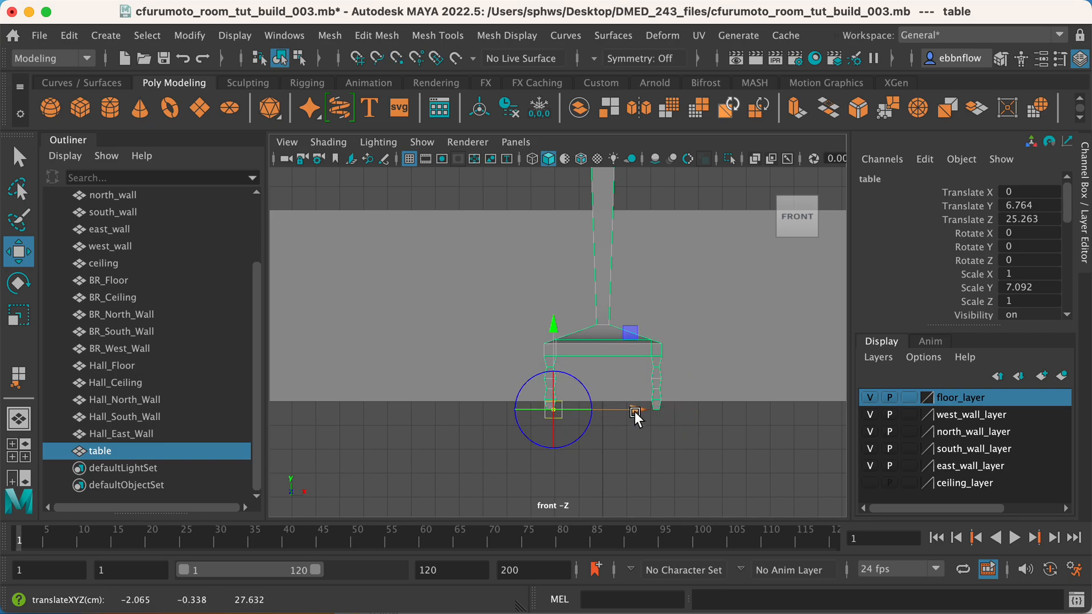
key("v")
key("d")
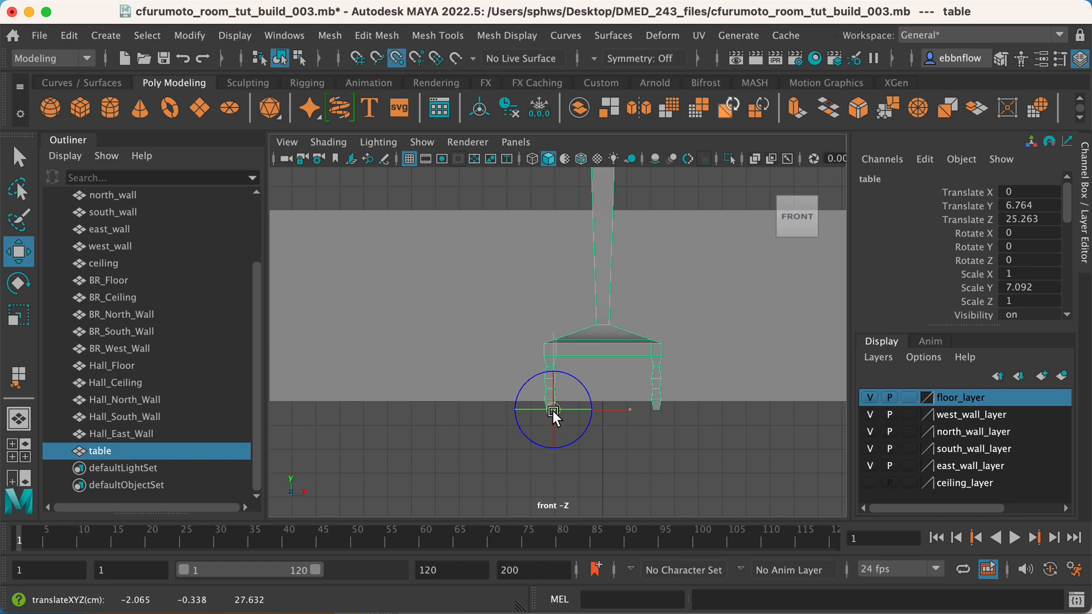
left_click_drag(549, 411, 542, 411)
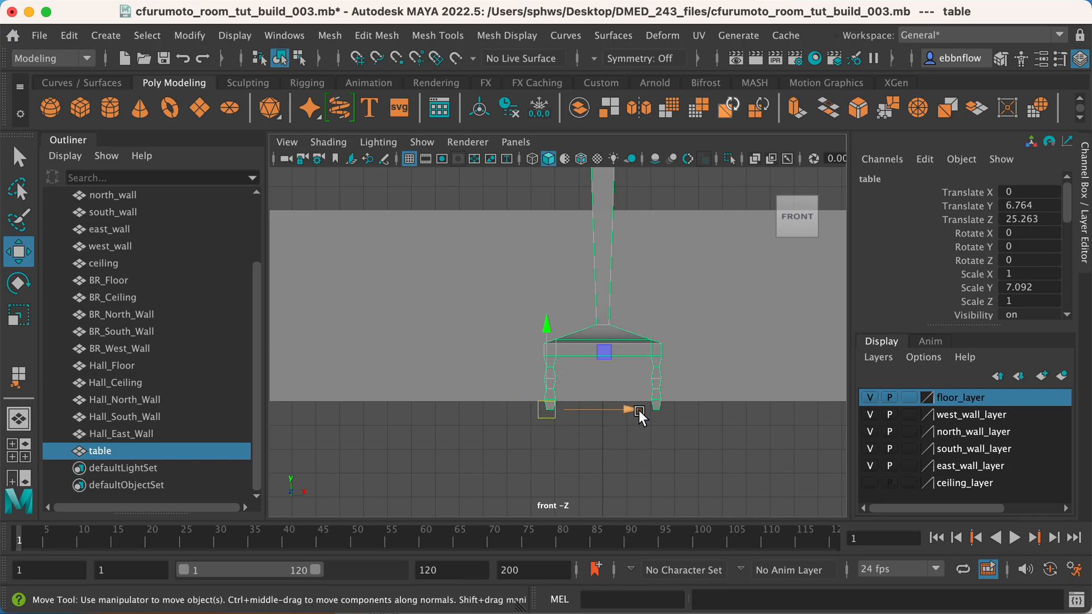
key("space")
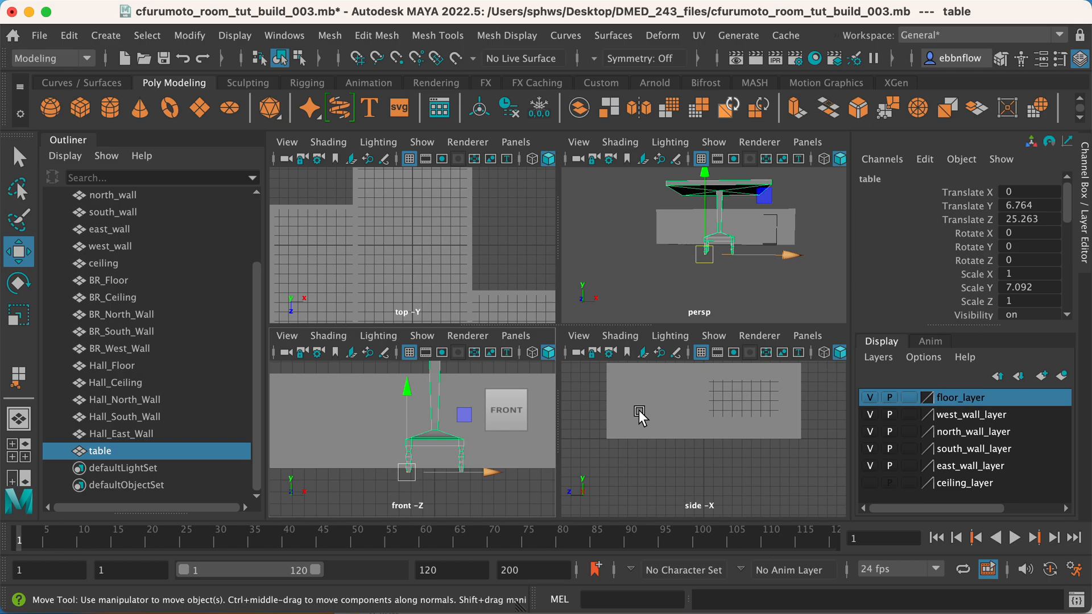
Move the table along Z to about 2.847, back inside the room.
key("space")
left_click_drag(695, 238, 620, 282, "alt")
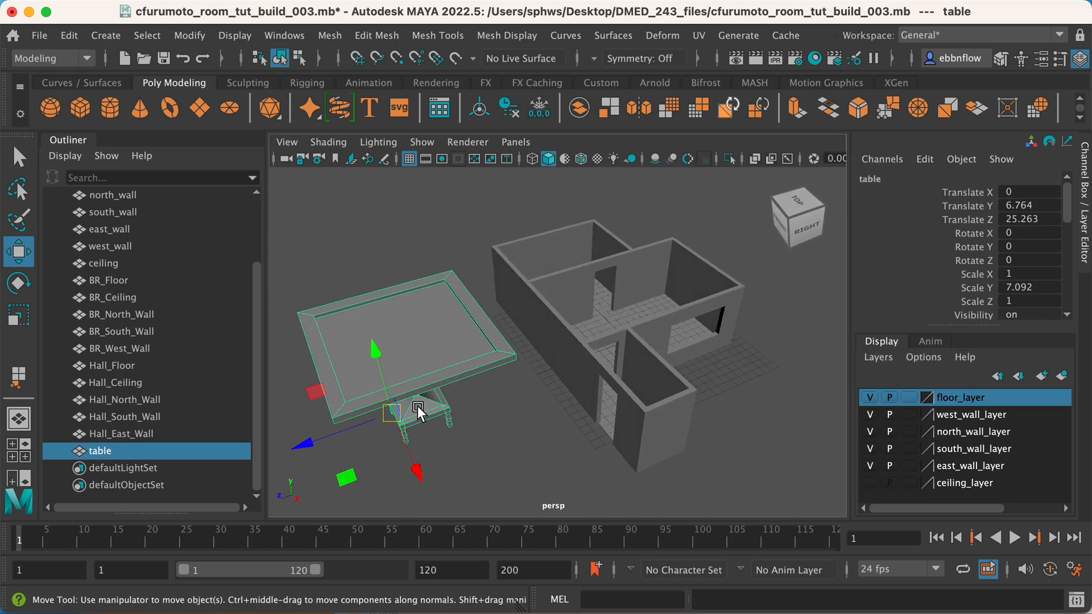
left_click_drag(304, 448, 520, 389)
left_click_drag(636, 381, 729, 347, "alt")
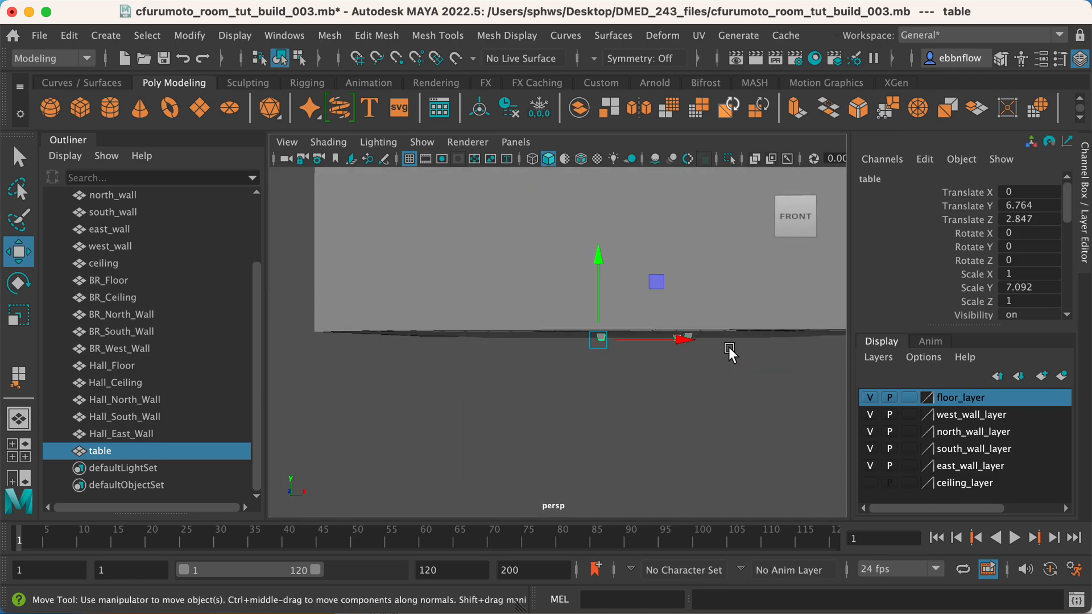
In the front view, raise the table to Y 7.103 by vertex-snapping its leg bottom to floor level.
key("space")
key("space")
middle_click_drag(544, 396, 545, 403, "alt")
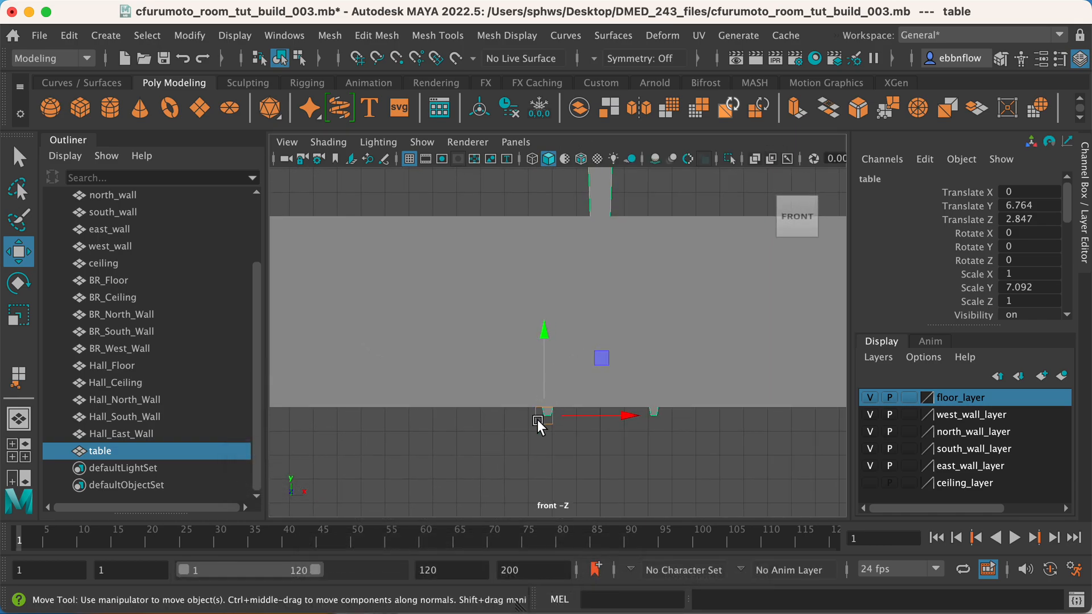
key("v")
mouse_move(540, 339)
left_mouse_down()
mouse_move(546, 326)
mouse_move(544, 356)
left_mouse_up()
key("v")
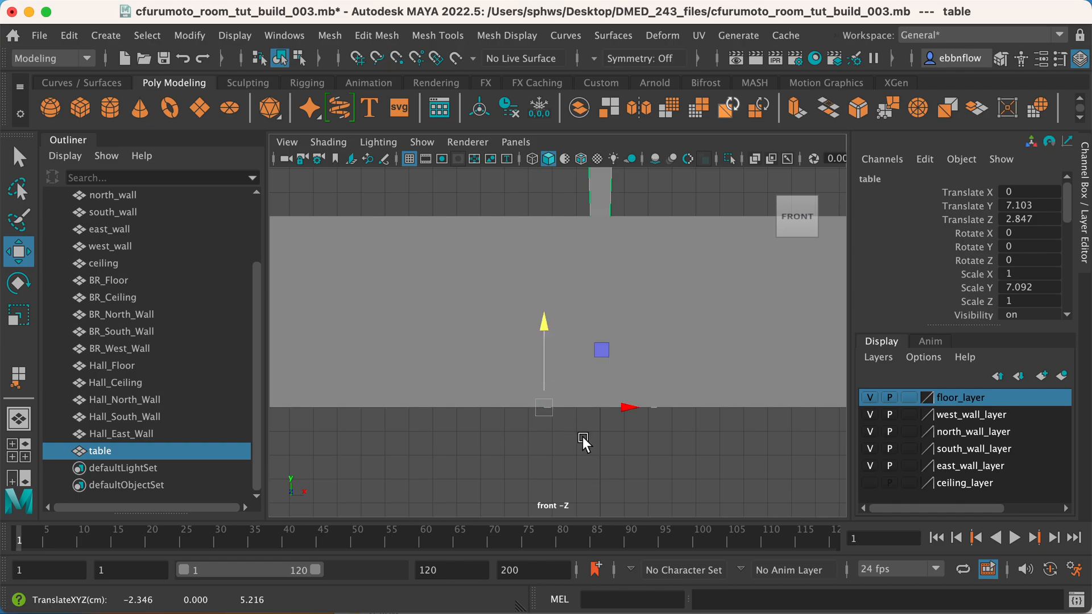
key("space")
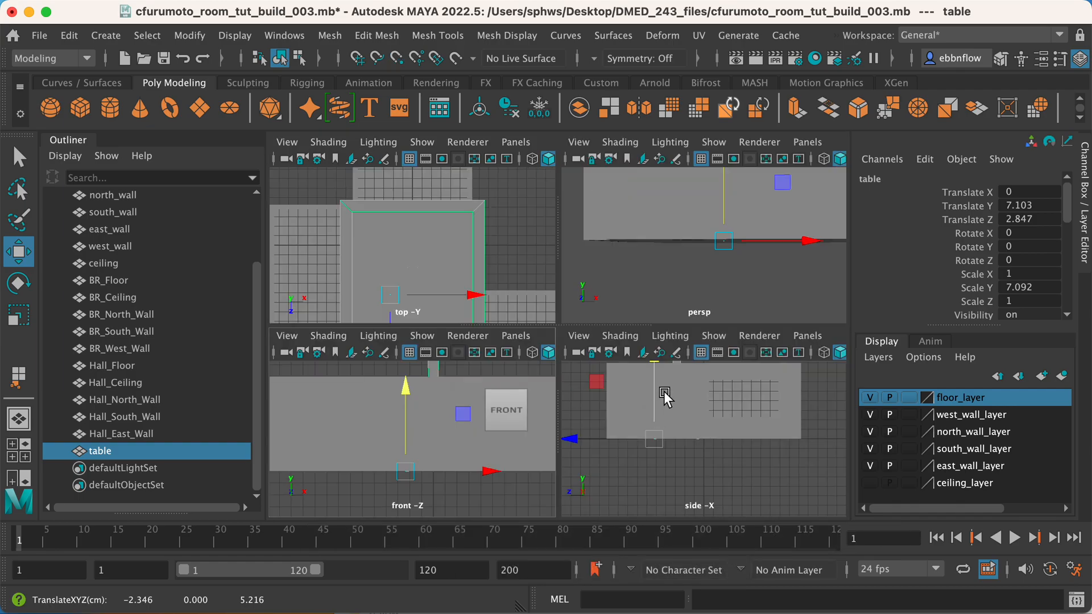
Scale the table down proportionally to about 0.285 in X and Z and 2.02 in Y, and move it along Z to 4.386.
key("space")
left_click_drag(673, 298, 527, 337, "alt")
middle_click_drag(526, 336, 671, 364, "alt")
left_click_drag(683, 336, 651, 313, "alt")
middle_click_drag(654, 363, 663, 340, "alt")
left_click_drag(663, 340, 647, 401, "alt")
key("e")
key("r")
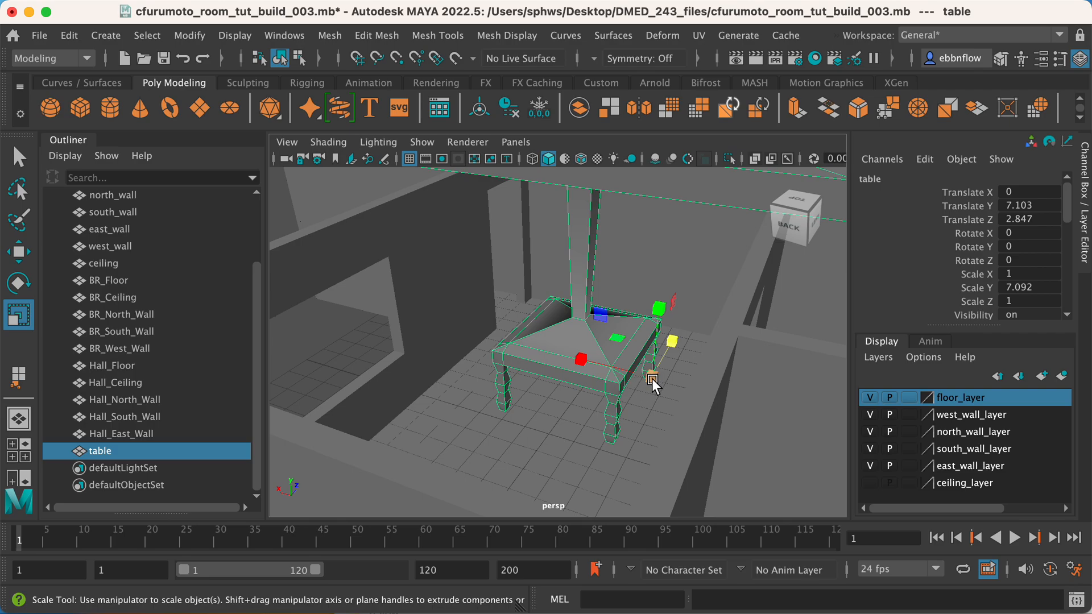
left_click_drag(650, 379, 439, 364)
left_click_drag(651, 375, 634, 360)
key("w")
left_click_drag(633, 319, 620, 280)
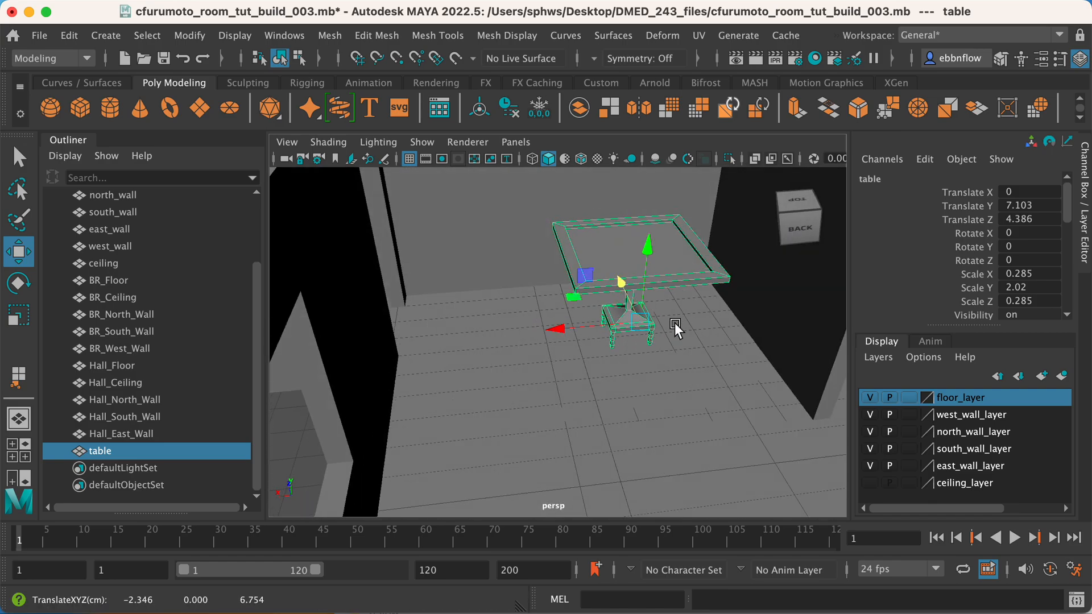
Examine the scaled table's size and position in the room from several angles.
left_click(706, 377)
left_click_drag(622, 340, 564, 302, "alt")
left_click(619, 343)
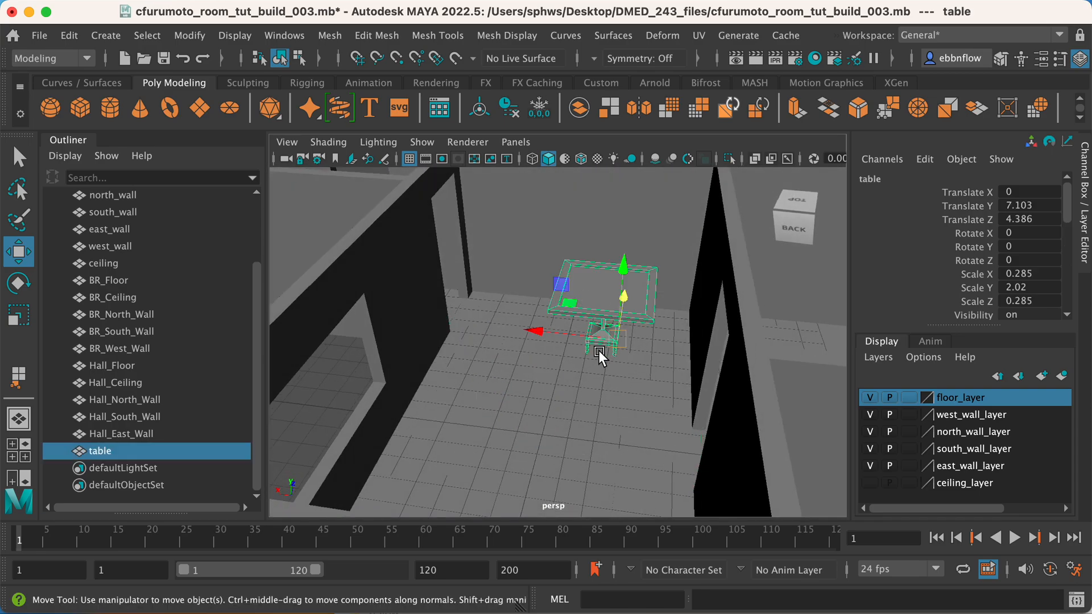
key("f")
left_click_drag(565, 383, 588, 333, "alt")
scroll(555, 336, "up", 3)
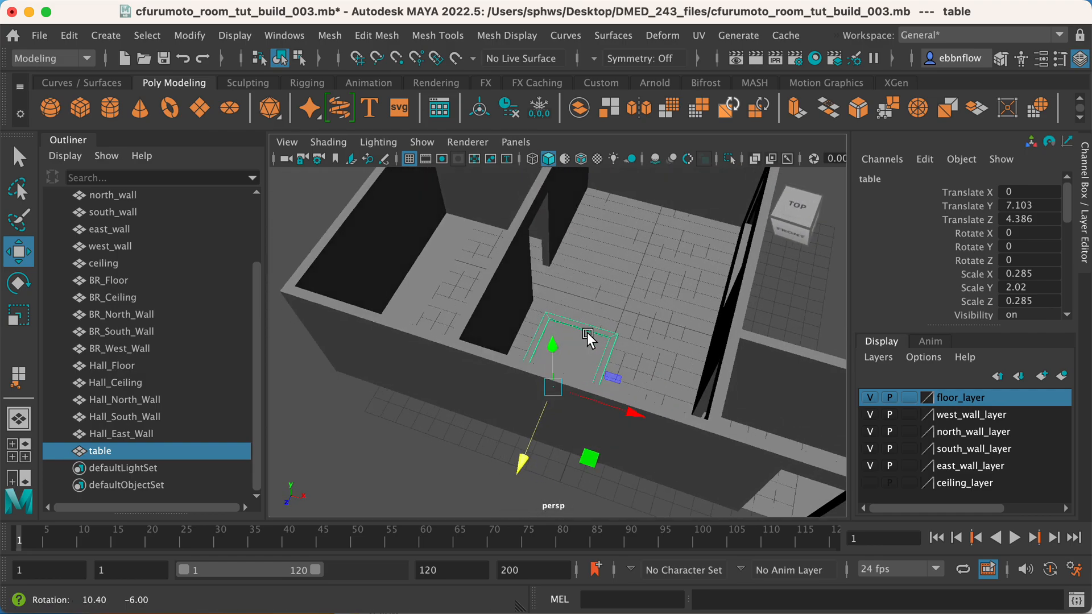
scroll(556, 421, "down", 3)
left_click_drag(540, 387, 542, 380, "alt")
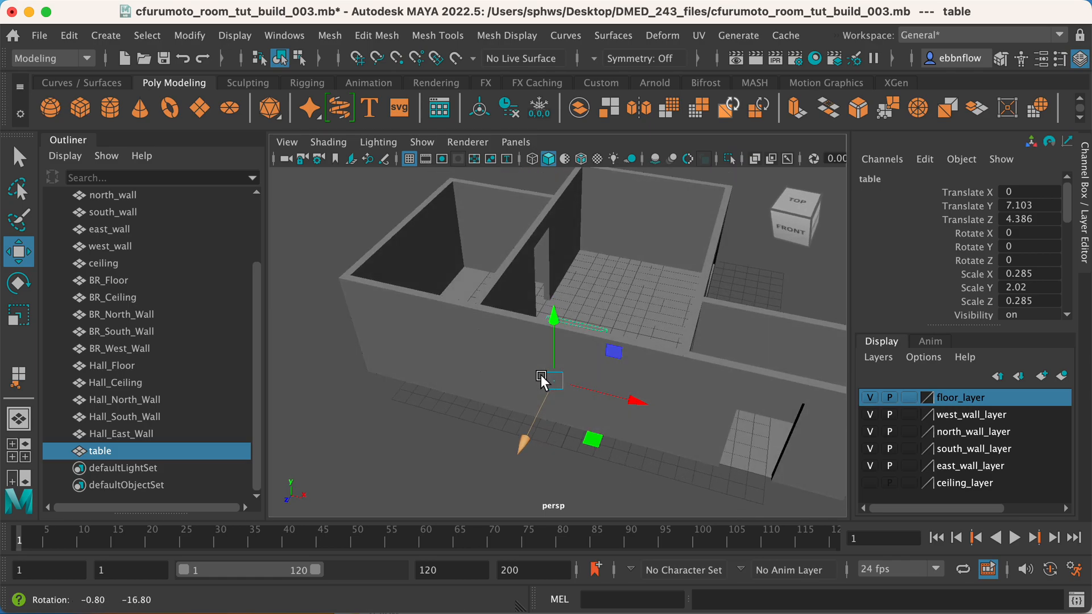
Import the dresser model cfurumoto_dresser_002.mb from the DMED_243_files folder into the scene.
left_click(40, 36)
left_click(41, 36)
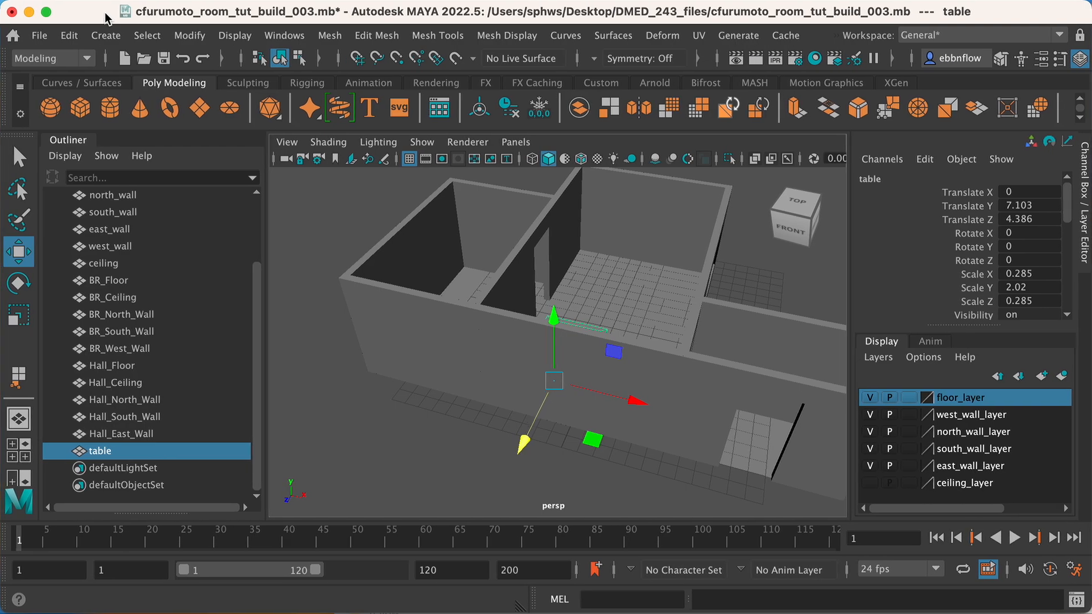
left_click(39, 36)
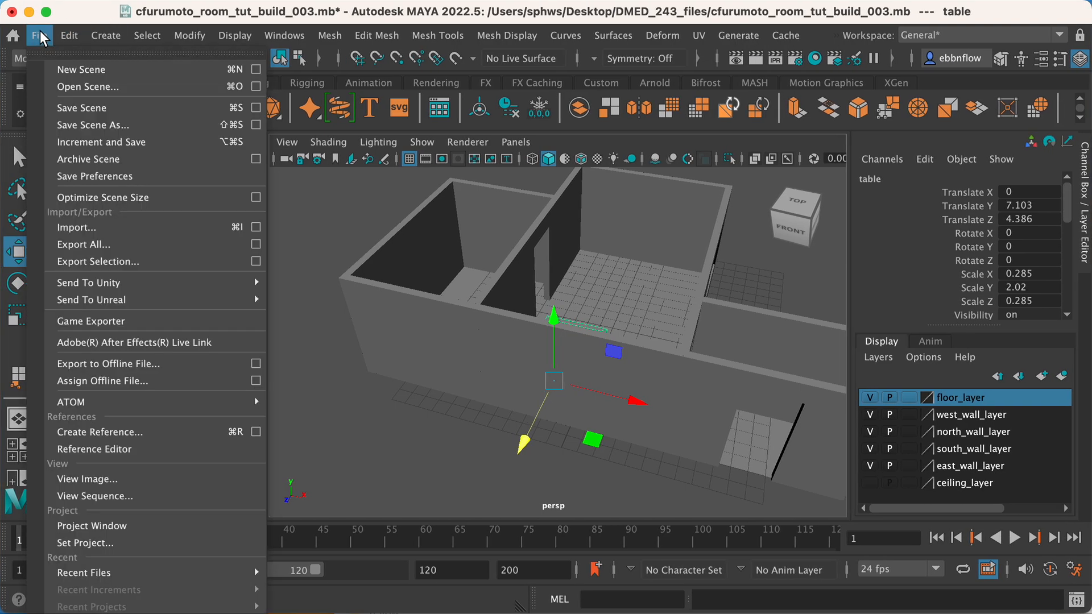
left_click(105, 228)
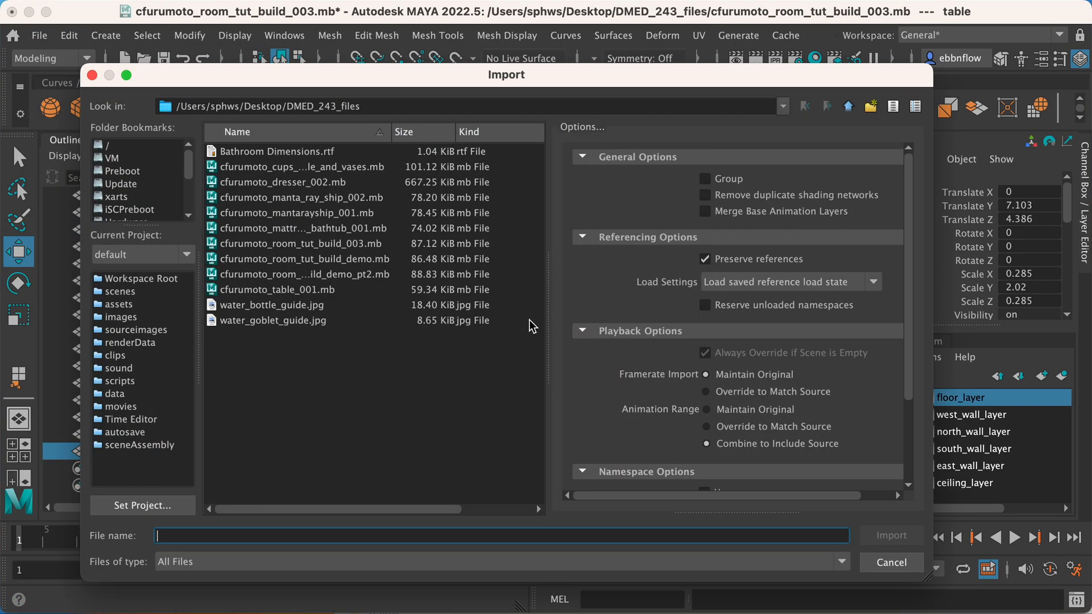
scroll(694, 377, "down", 5)
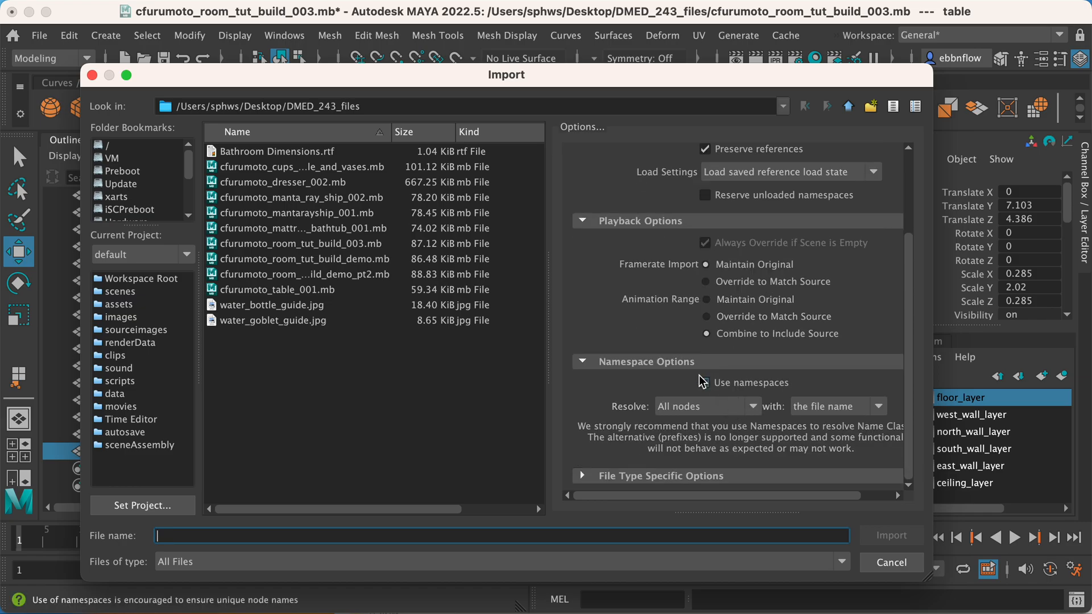
scroll(754, 337, "up", 4)
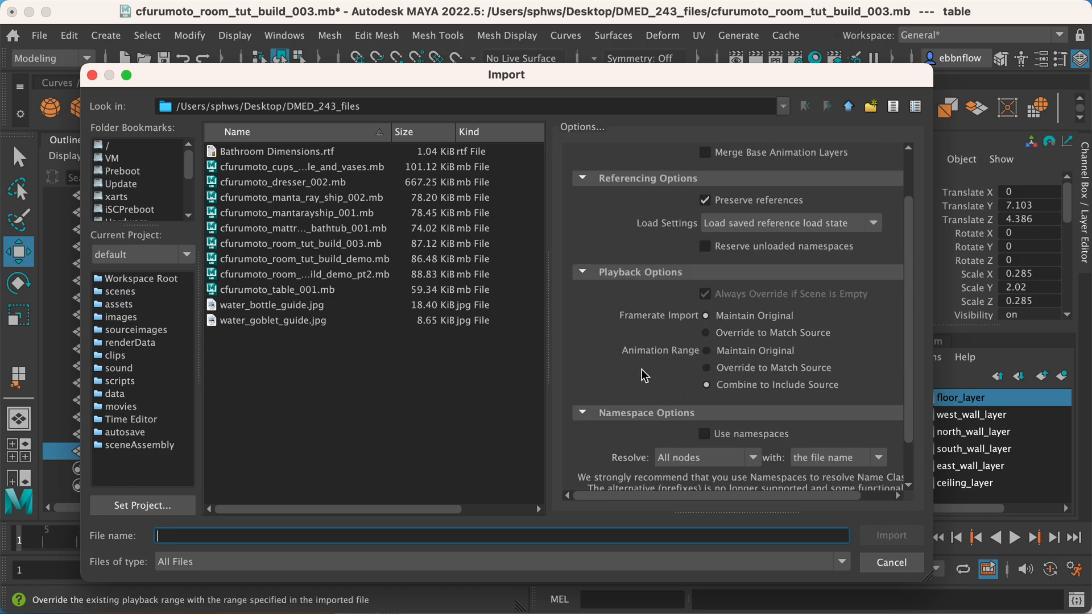
left_click(336, 185)
left_click(891, 533)
Copy the prefix "cfurumoto_dresser_002_" from the dresser's name and select the dresser with all its drawer groups.
scroll(647, 382, "down", 5)
left_click_drag(648, 383, 698, 341, "alt")
right_click_drag(595, 343, 433, 373, "alt")
left_click_drag(257, 320, 261, 412)
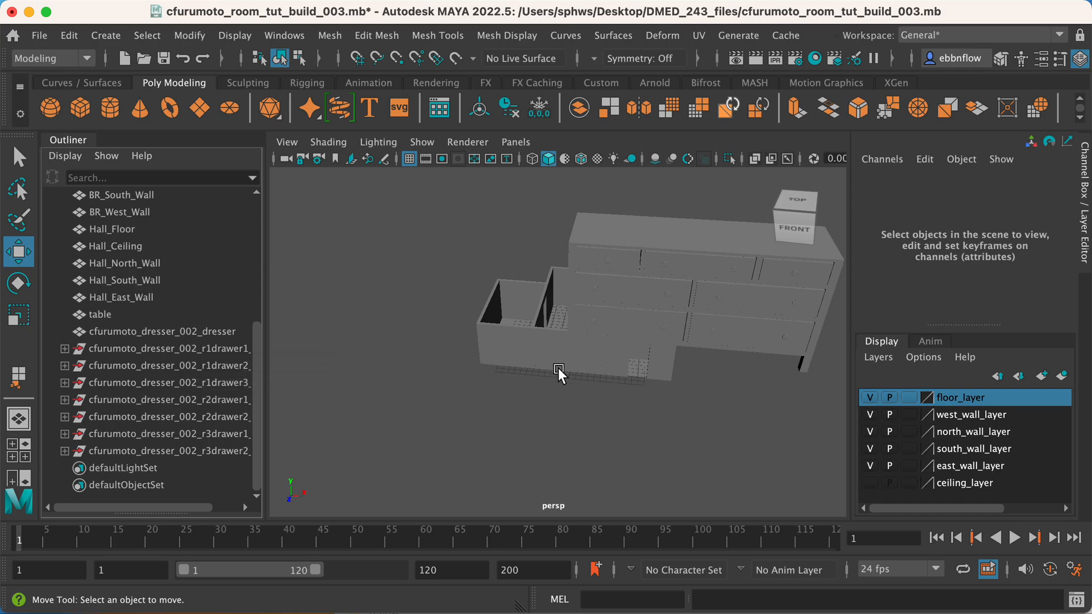
left_click(96, 313)
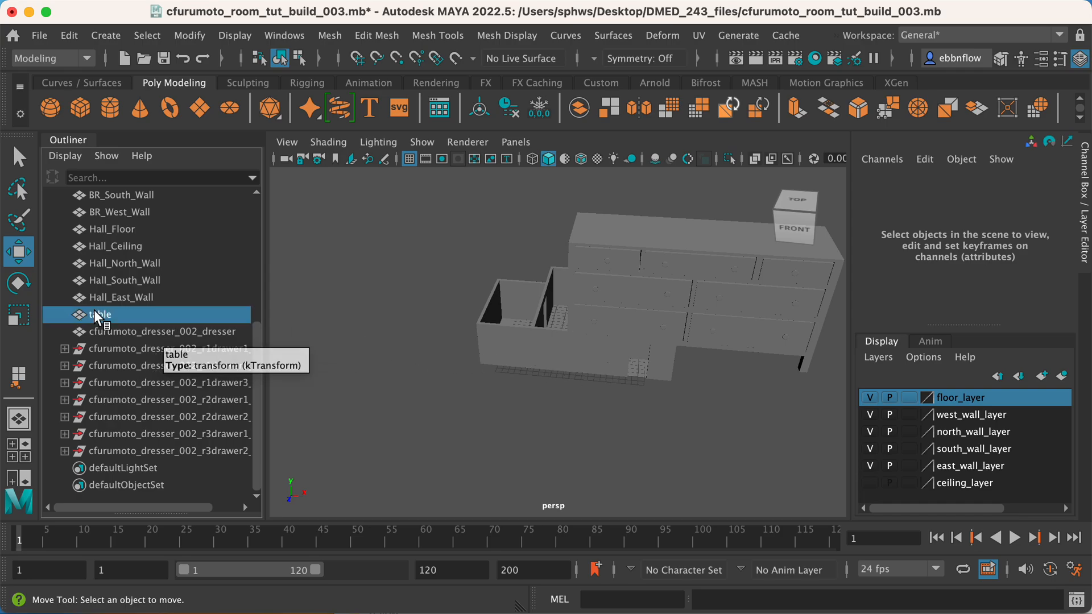
left_click(166, 333)
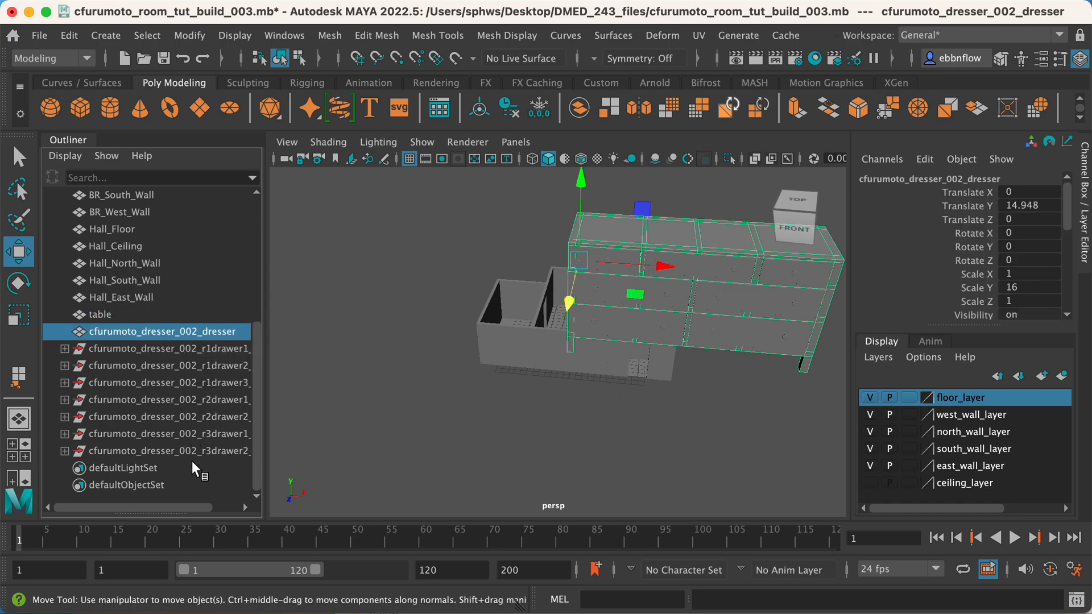
double_click(182, 333)
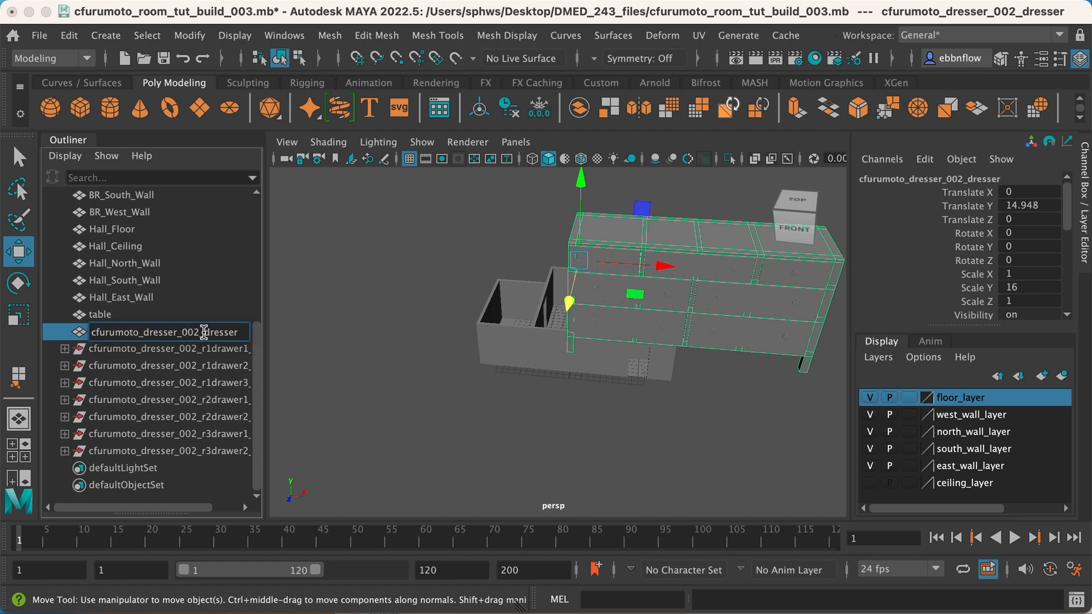
left_click_drag(203, 332, 89, 330)
key("super+c")
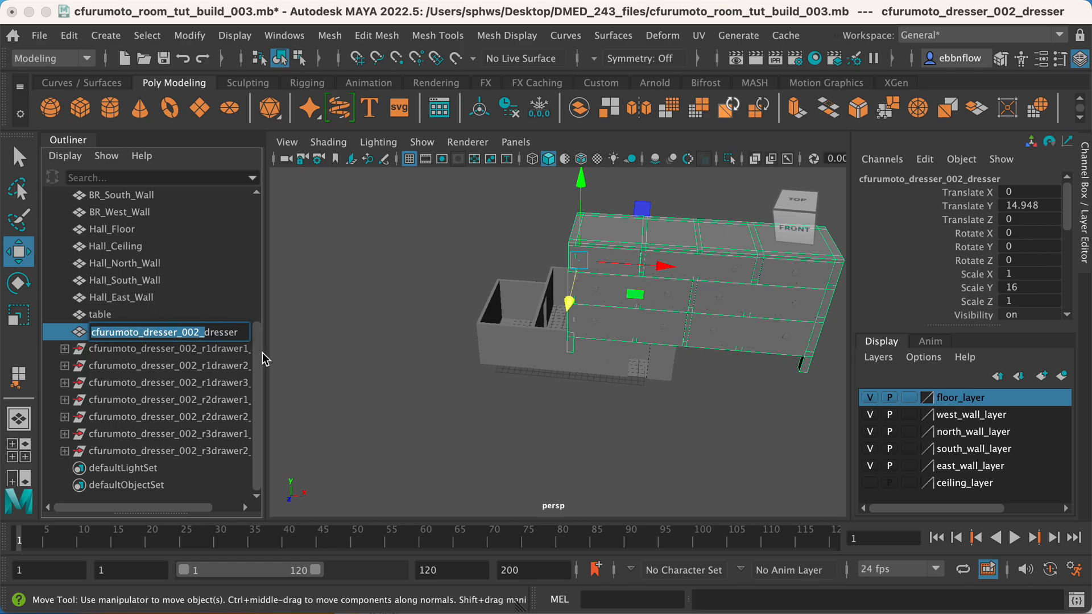
left_click(199, 452)
left_click(173, 326, "shift")
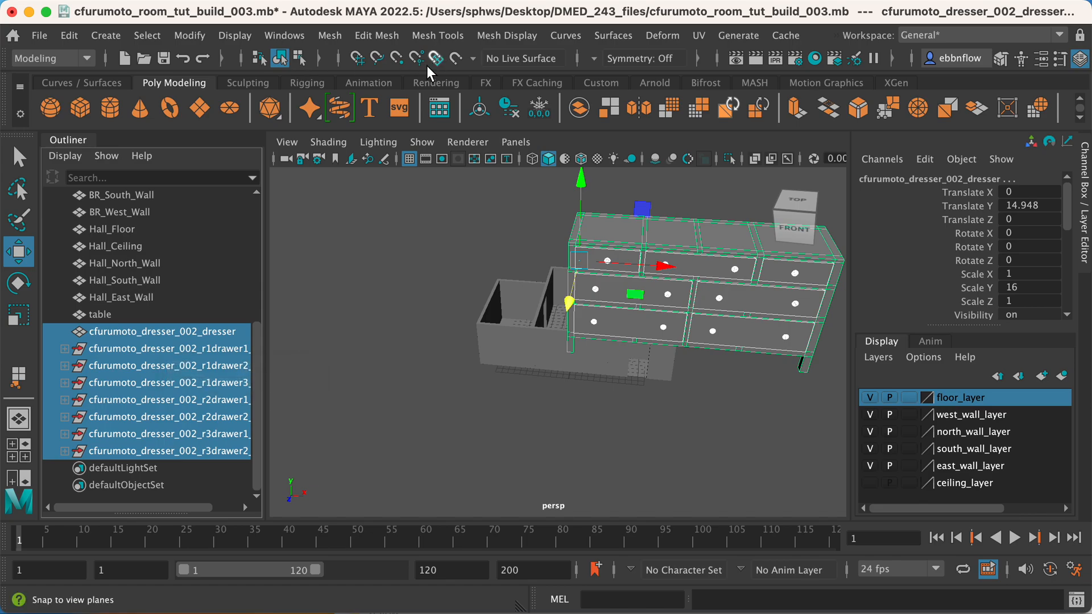
Set up a Search and Replace Names operation with "cfurumoto_dresser_002_" as the search text.
left_click(188, 36)
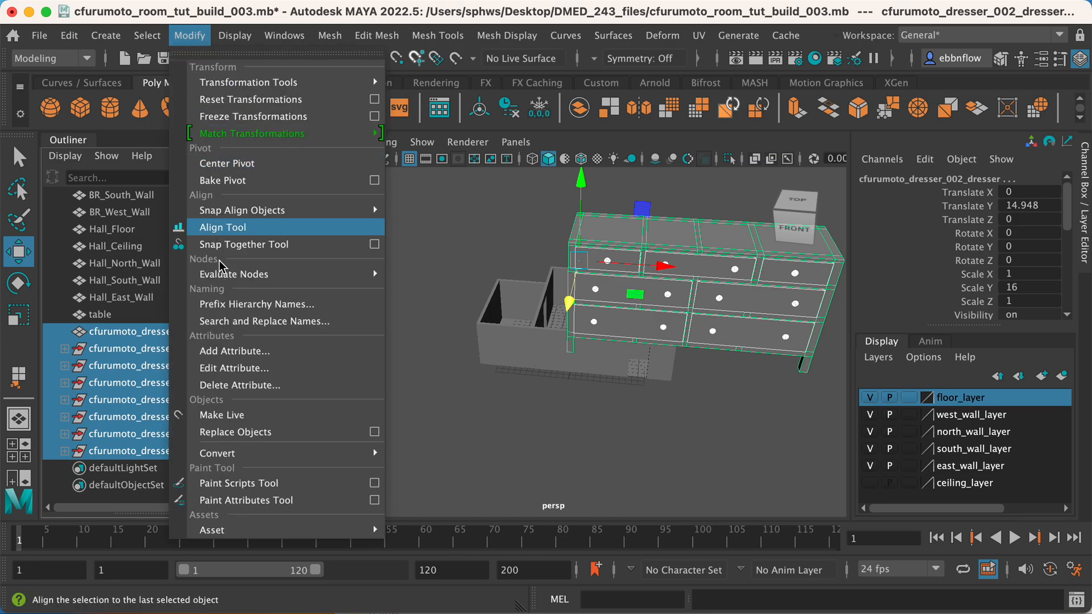
mouse_move(239, 275)
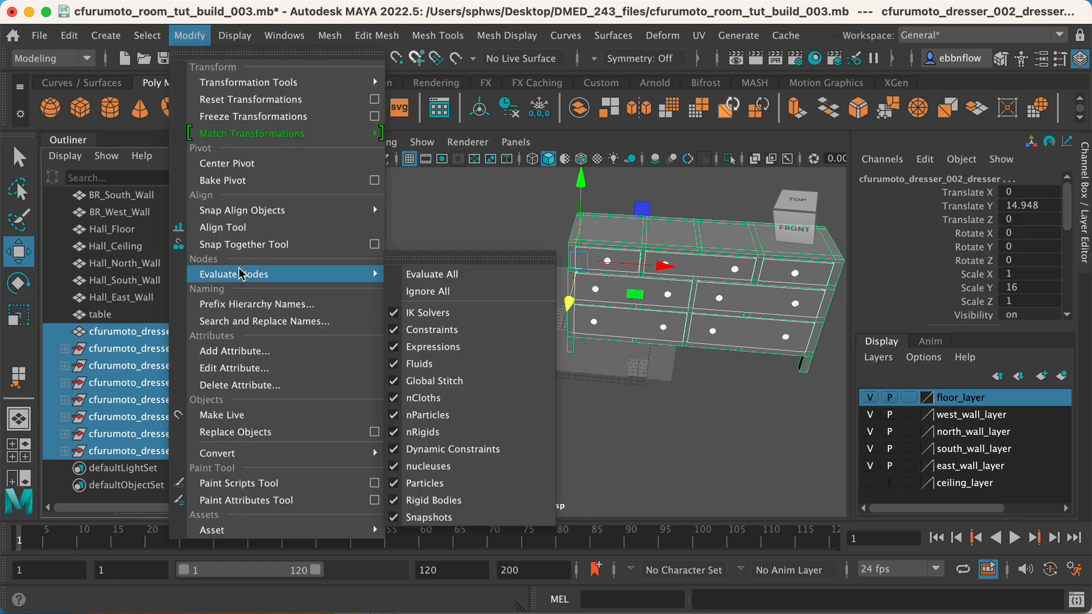
left_click(277, 321)
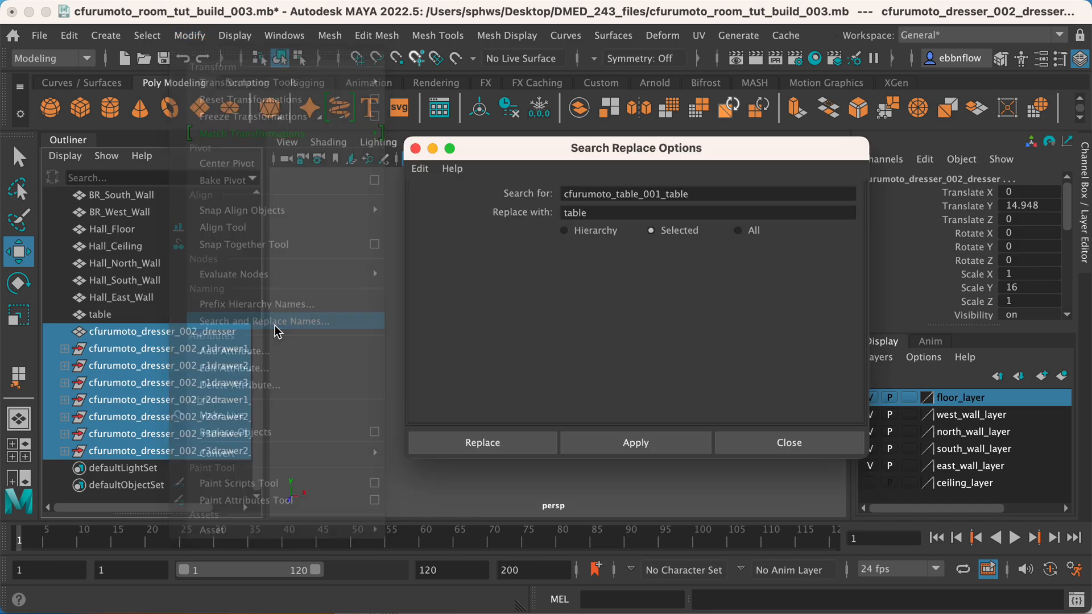
left_click_drag(692, 194, 552, 195)
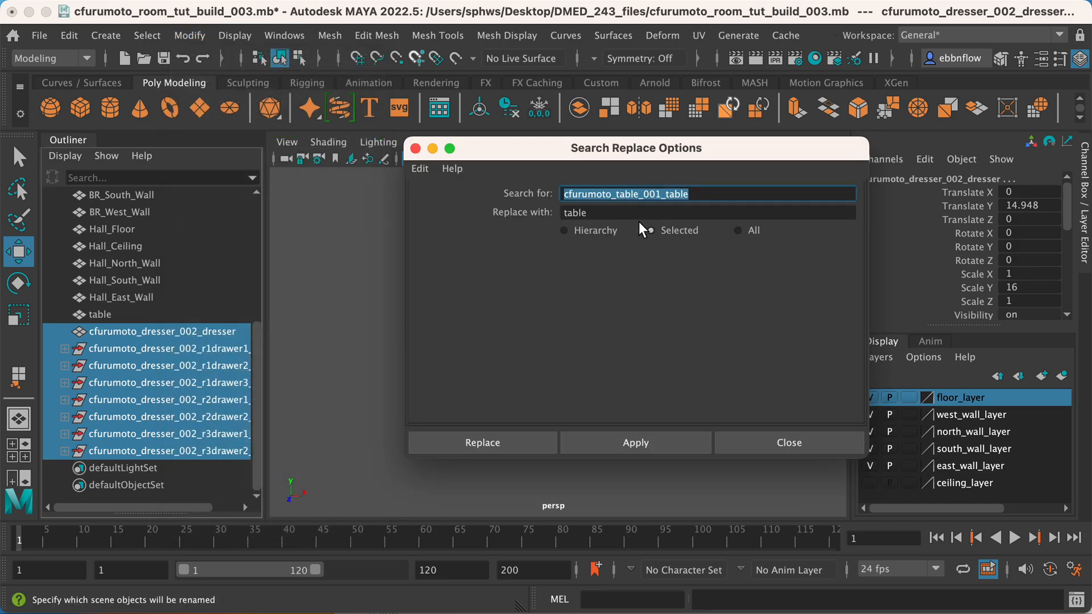
key("super+v")
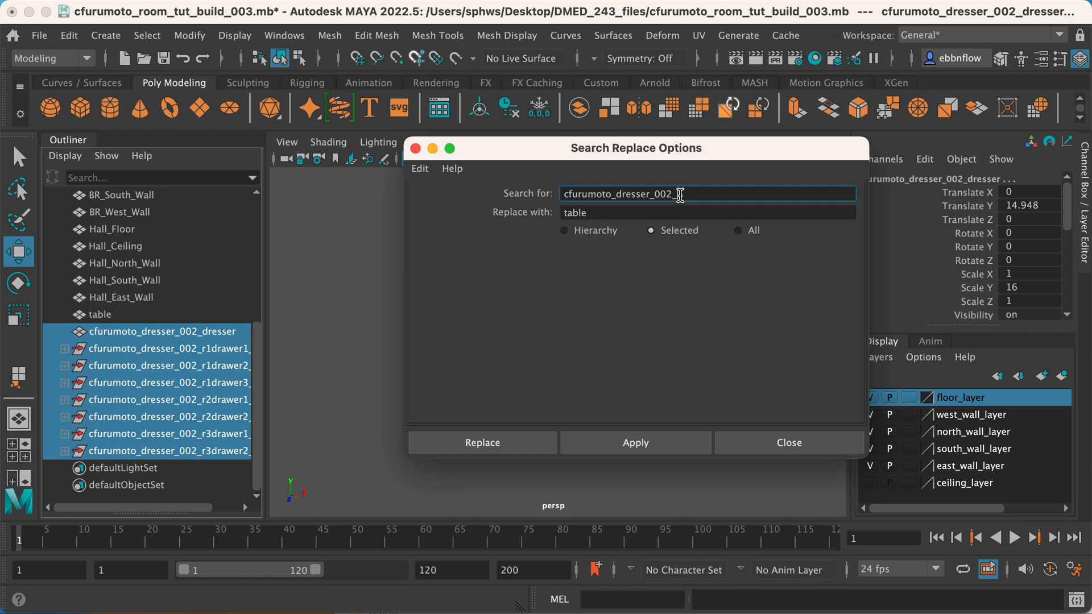
double_click(679, 194)
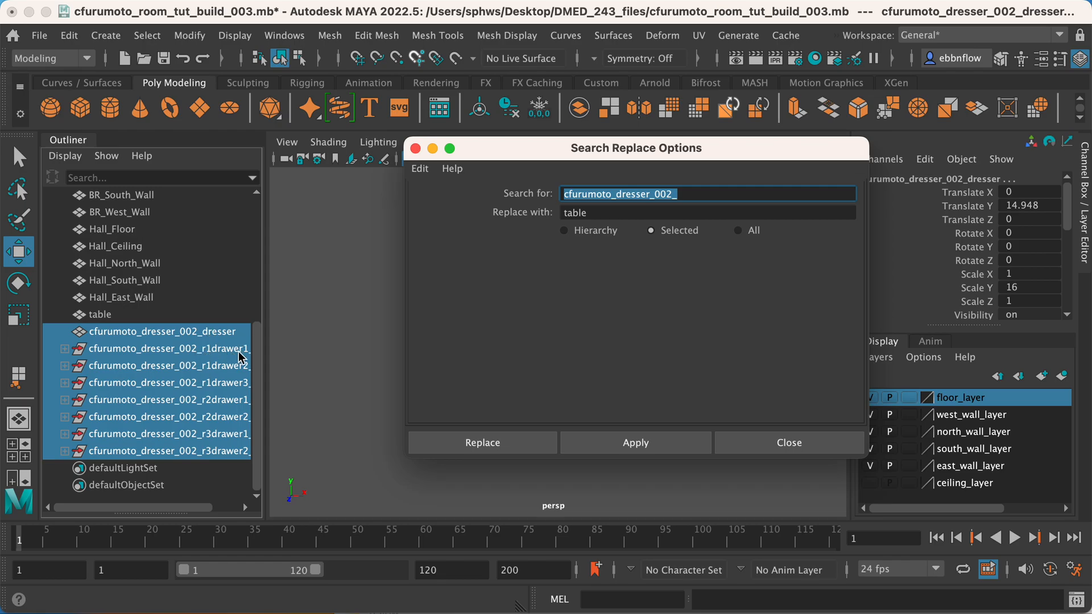
left_click_drag(183, 507, 124, 495)
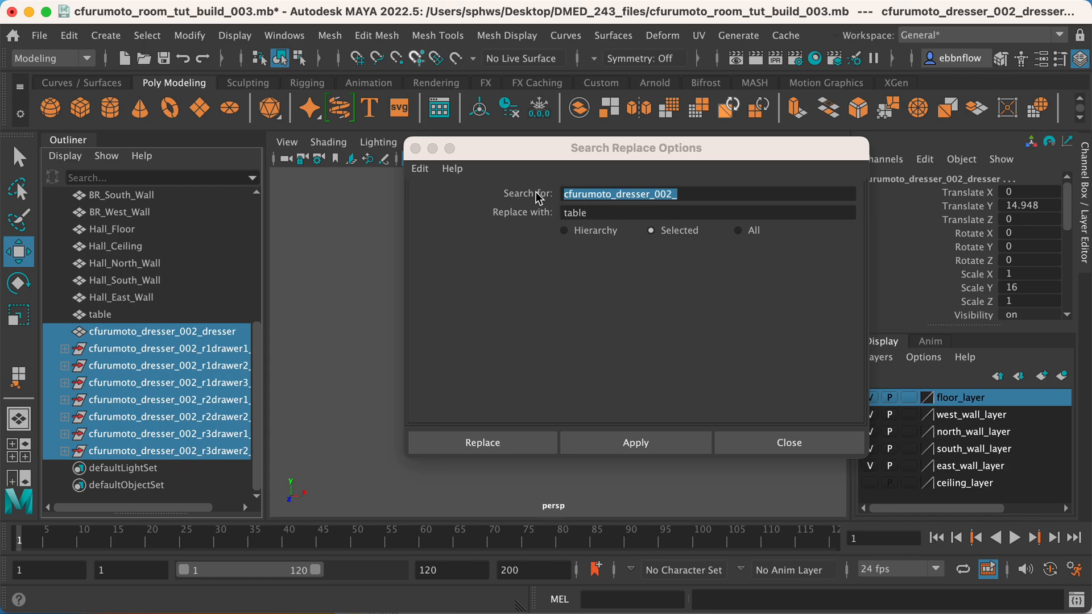
Clear the replacement text and run the replacement to strip the prefix from the selected objects' names.
left_click_drag(589, 212, 542, 210)
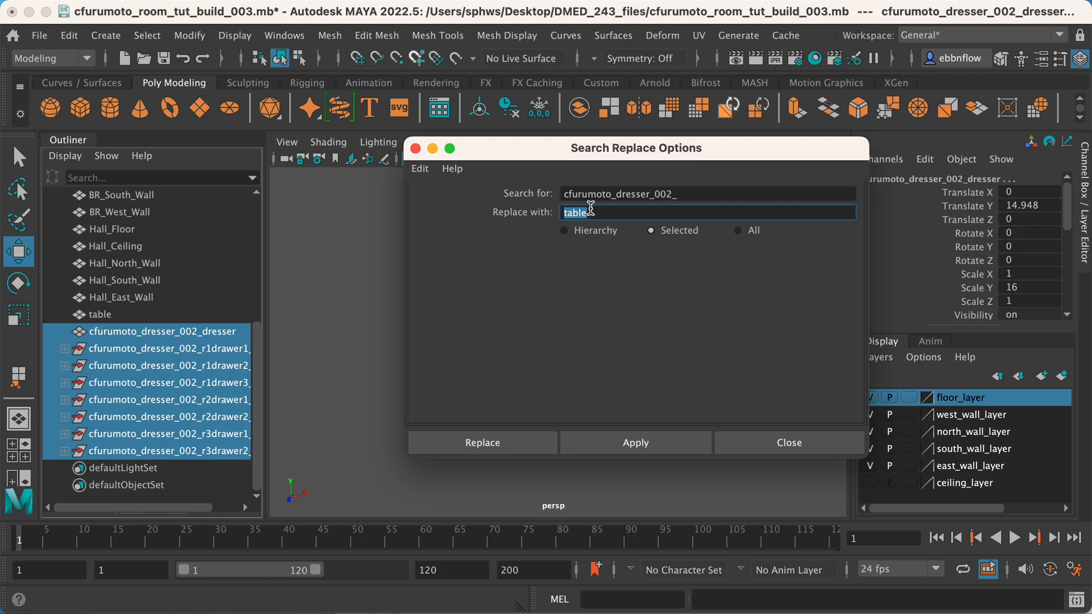
key("BackSpace")
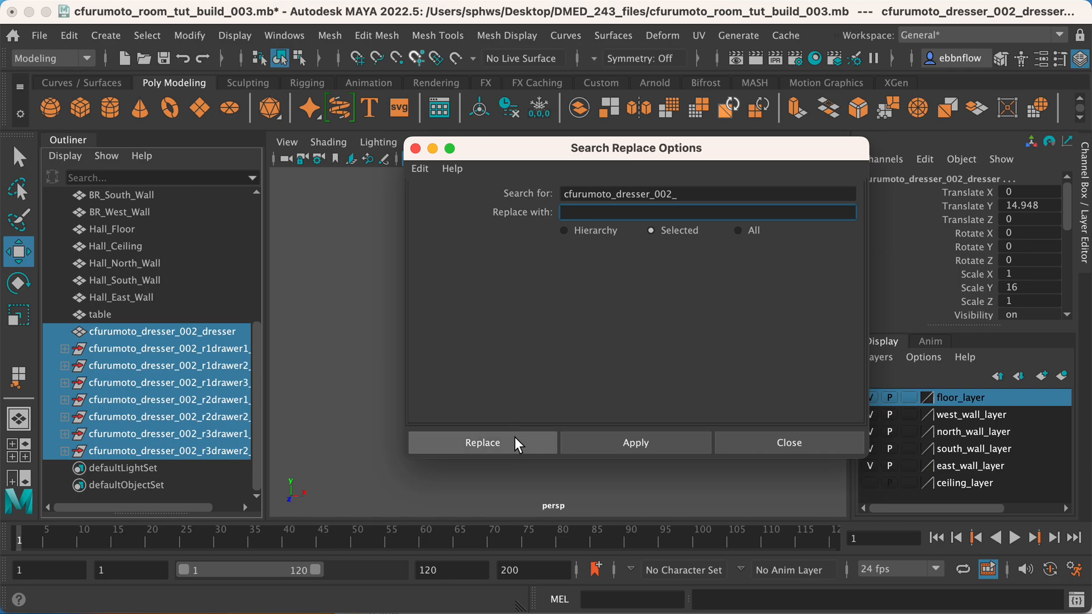
left_click(482, 443)
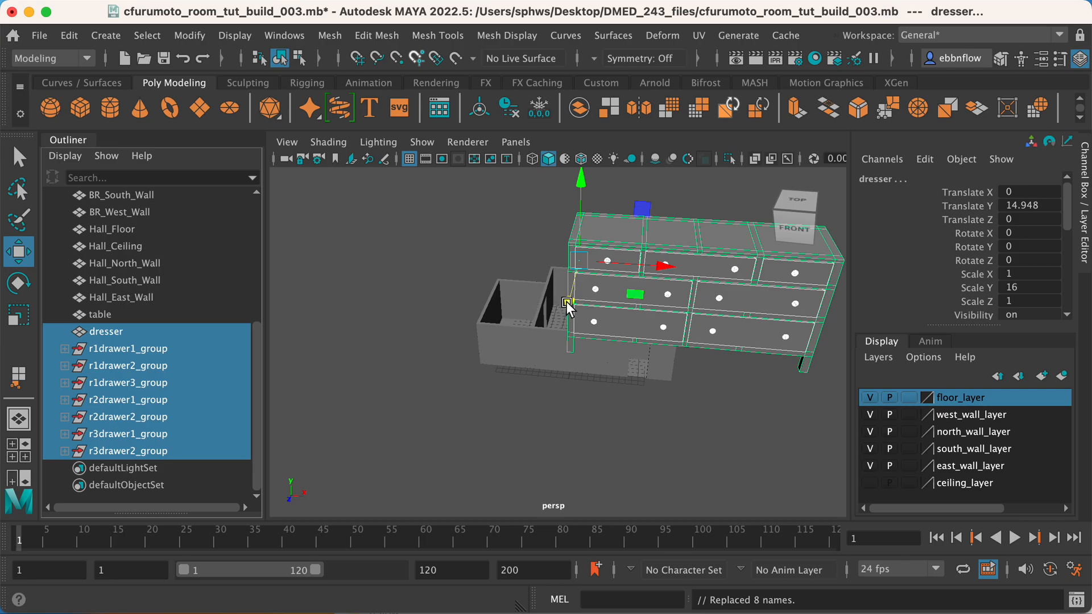
Move the dresser and its drawer groups together along Z to about 18.696, out in front of the room.
left_click_drag(512, 314, 598, 314, "alt")
scroll(619, 278, "up", 3)
scroll(620, 278, "down", 3)
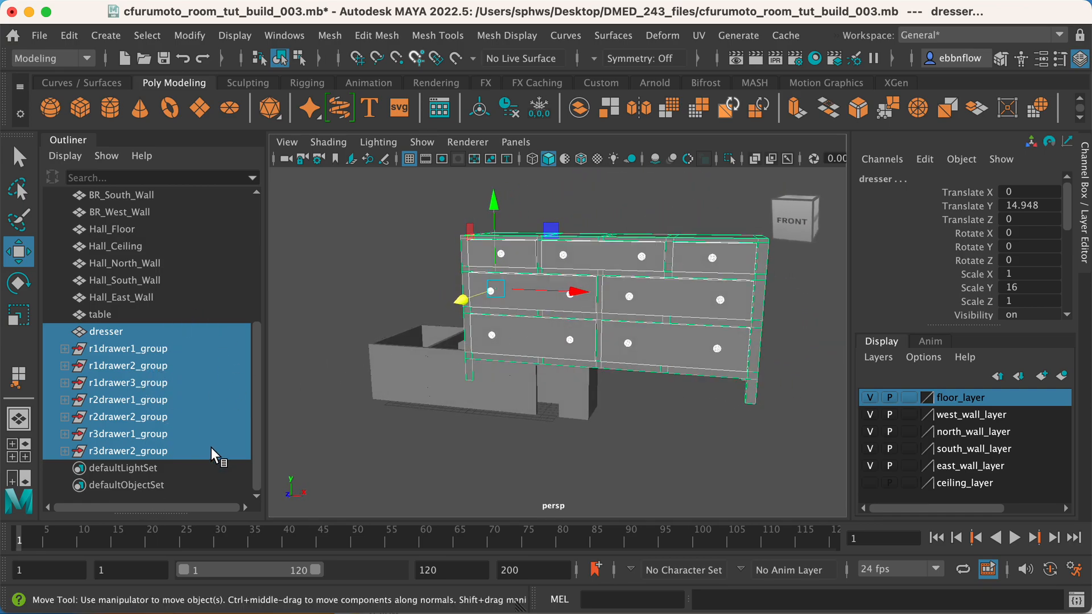
scroll(517, 327, "down", 2)
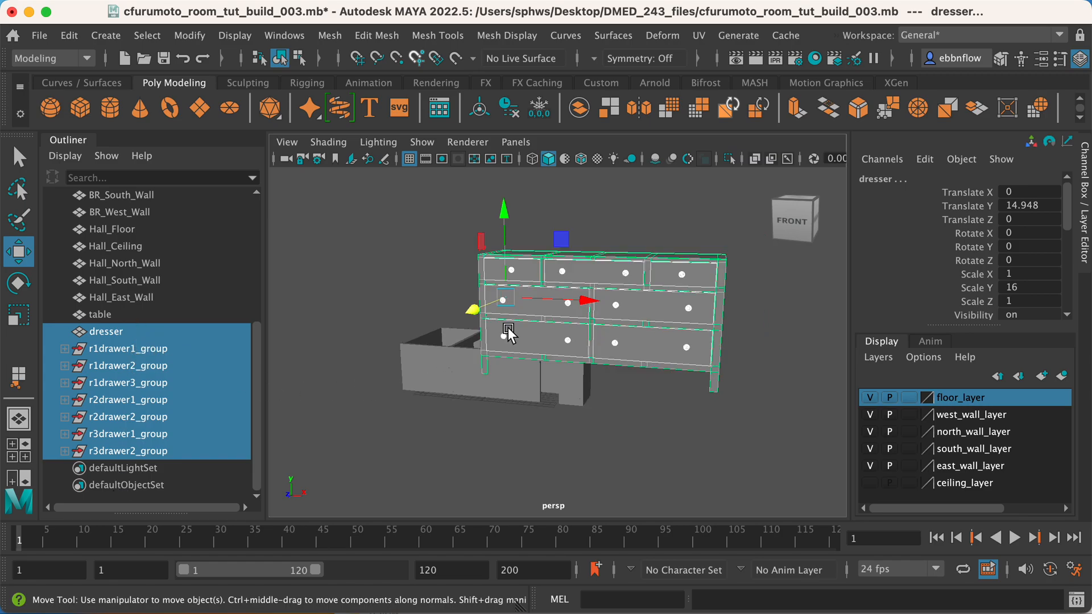
left_click_drag(437, 330, 561, 362, "alt")
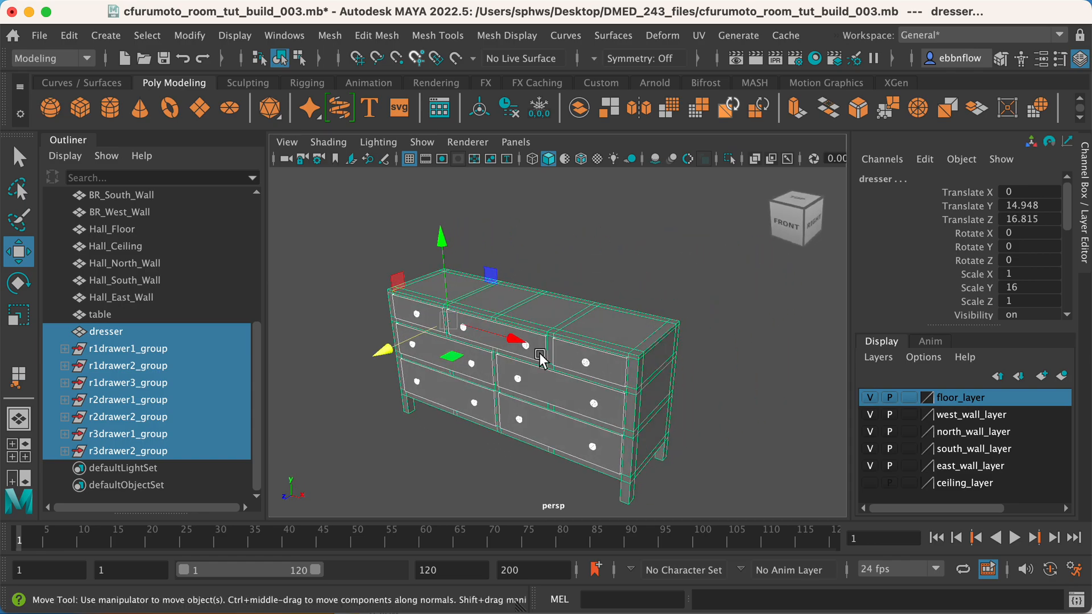
left_click_drag(377, 353, 367, 360)
Group the dresser body together with all seven drawer groups and rename the new group dresser.
left_click_drag(456, 367, 552, 363, "alt")
key("e")
mouse_move(643, 364)
left_mouse_down("alt")
mouse_move(694, 301)
mouse_move(655, 399)
mouse_move(582, 456)
mouse_move(626, 285)
mouse_move(661, 460)
mouse_move(487, 344)
mouse_move(663, 388)
mouse_move(626, 361)
left_mouse_up("alt")
middle_click_drag(591, 321, 650, 308, "alt")
mouse_move(650, 305)
left_mouse_down("alt")
mouse_move(717, 308)
mouse_move(638, 311)
left_mouse_up("alt")
left_click(158, 333)
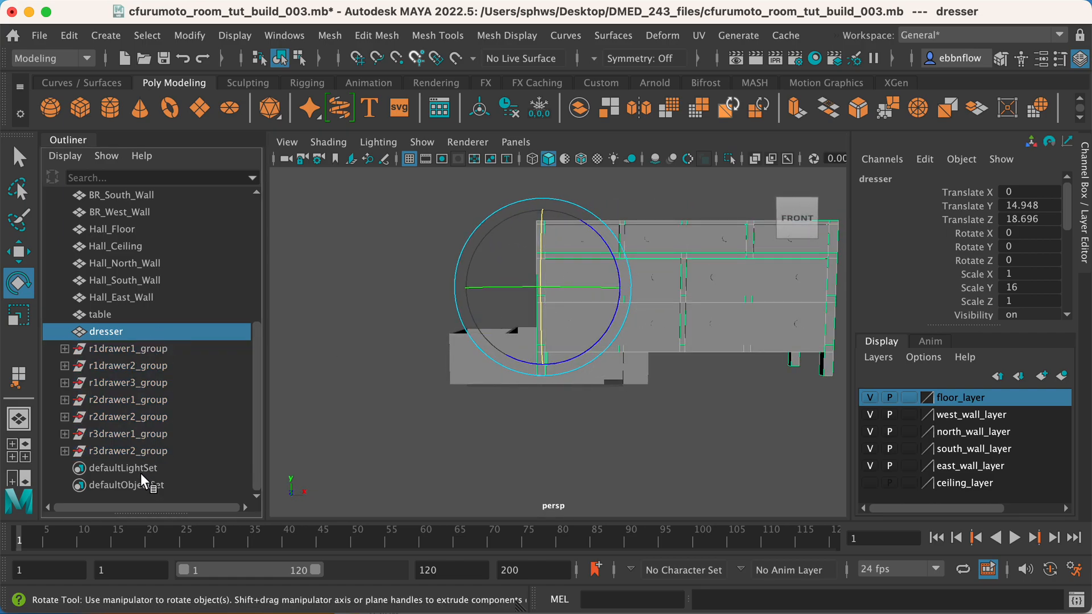
left_click(150, 451, "shift")
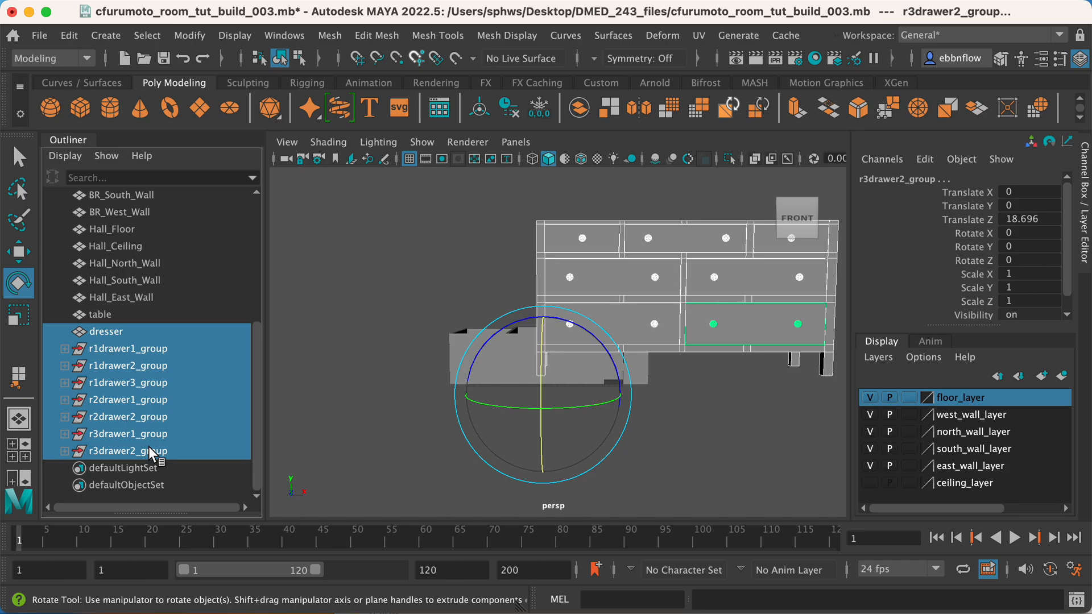
key("ctrl+g")
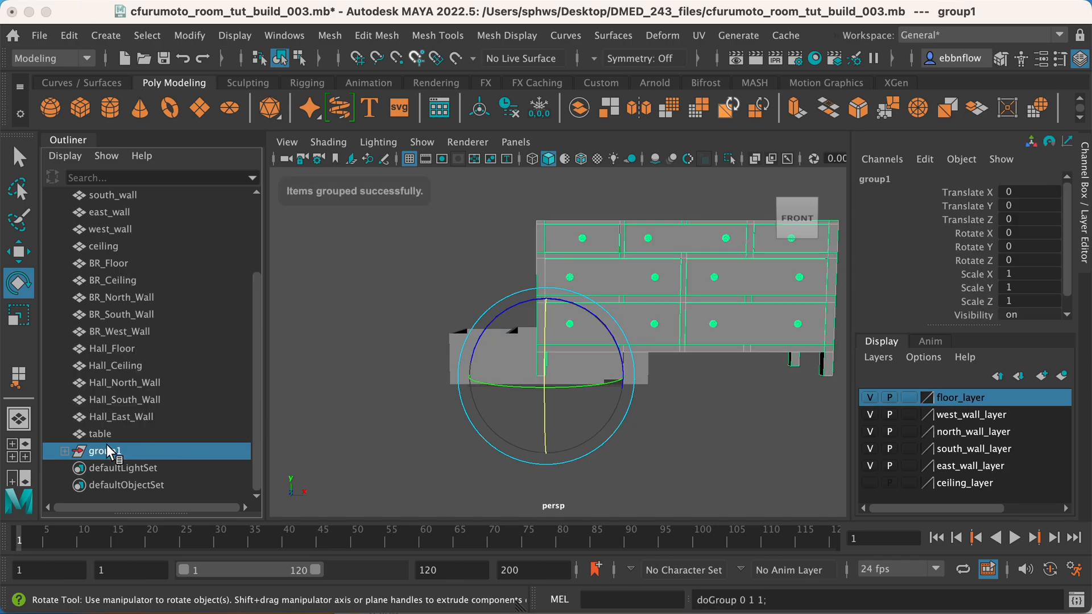
double_click(108, 451)
type("dresser")
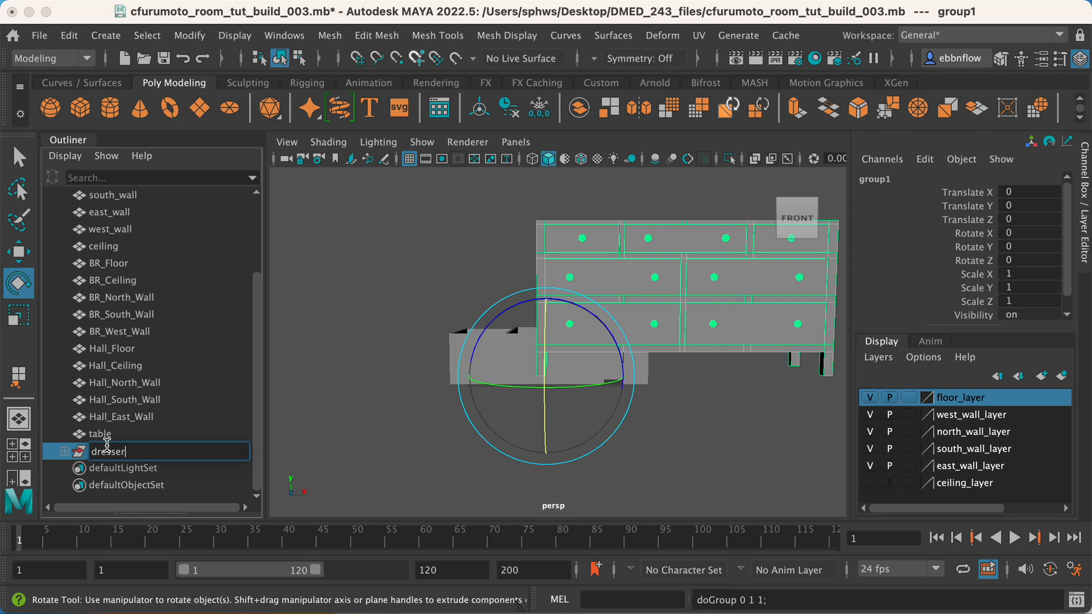
key("Return")
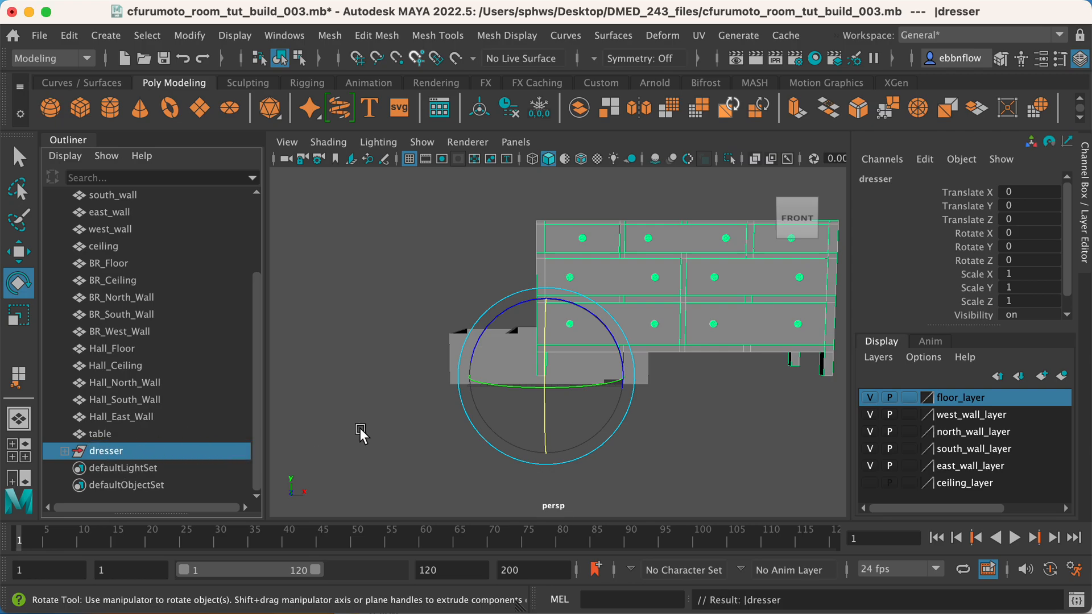
In the front view, snap the dresser group's pivot to the outer bottom corner of its leg.
key("space")
key("space")
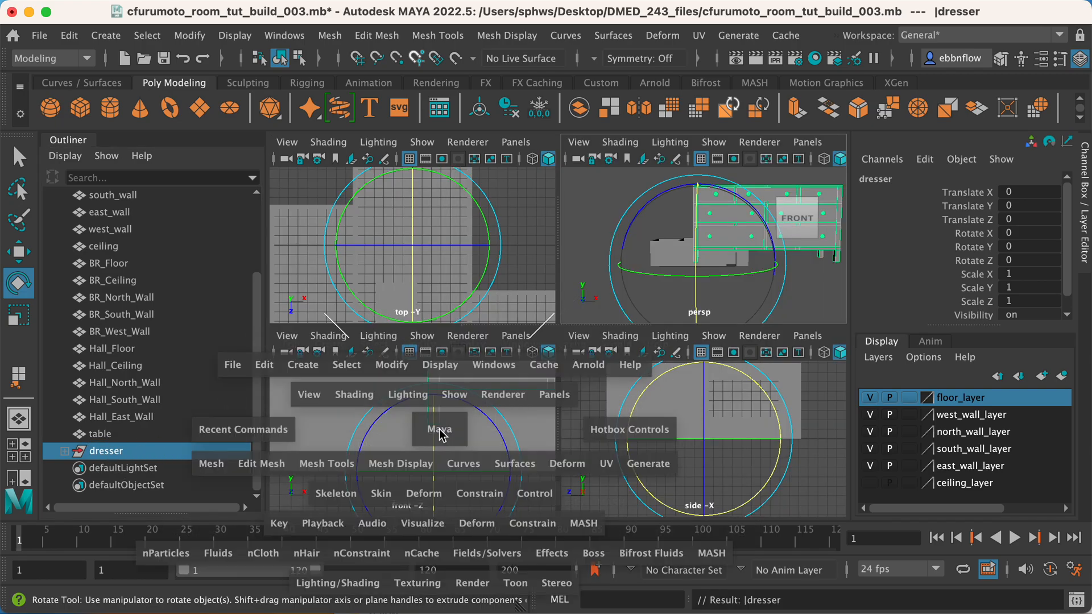
scroll(460, 421, "up", 4)
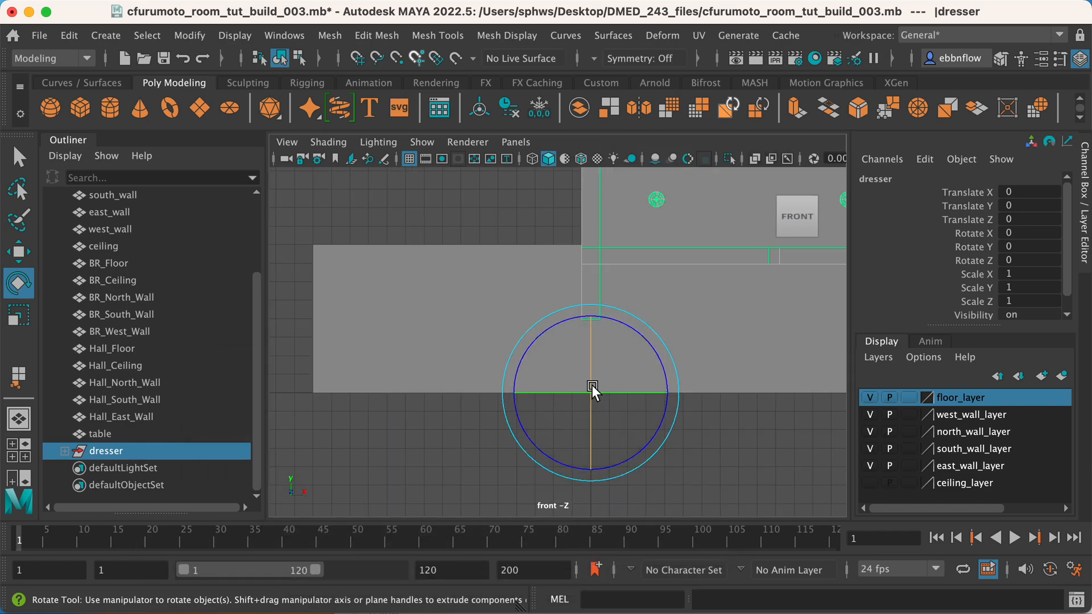
scroll(592, 384, "up", 2)
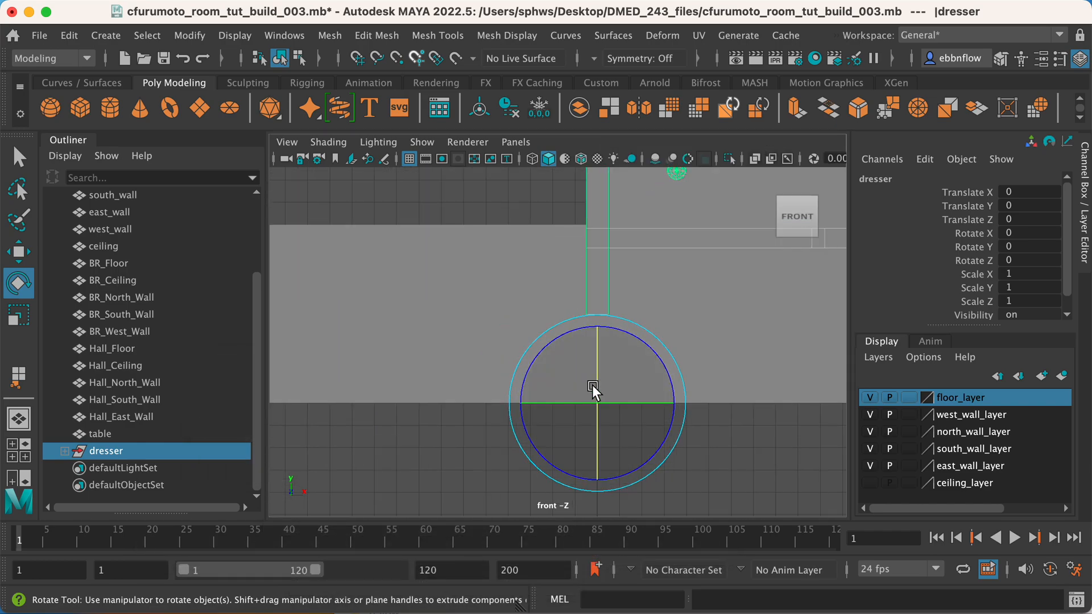
middle_click_drag(616, 357, 512, 380, "alt")
scroll(615, 367, "down", 5)
mouse_move(589, 320)
middle_mouse_down("alt")
mouse_move(634, 330)
mouse_move(688, 306)
mouse_move(675, 292)
mouse_move(617, 318)
mouse_move(581, 314)
middle_mouse_up("alt")
scroll(688, 305, "up", 1)
scroll(686, 309, "up", 4)
scroll(650, 324, "up", 2)
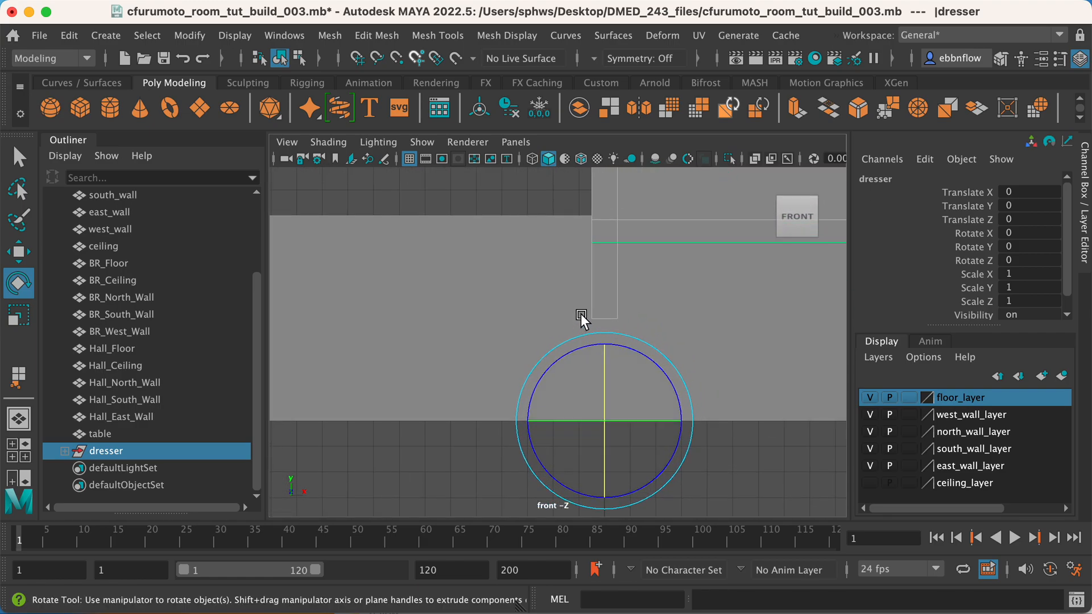
key("w")
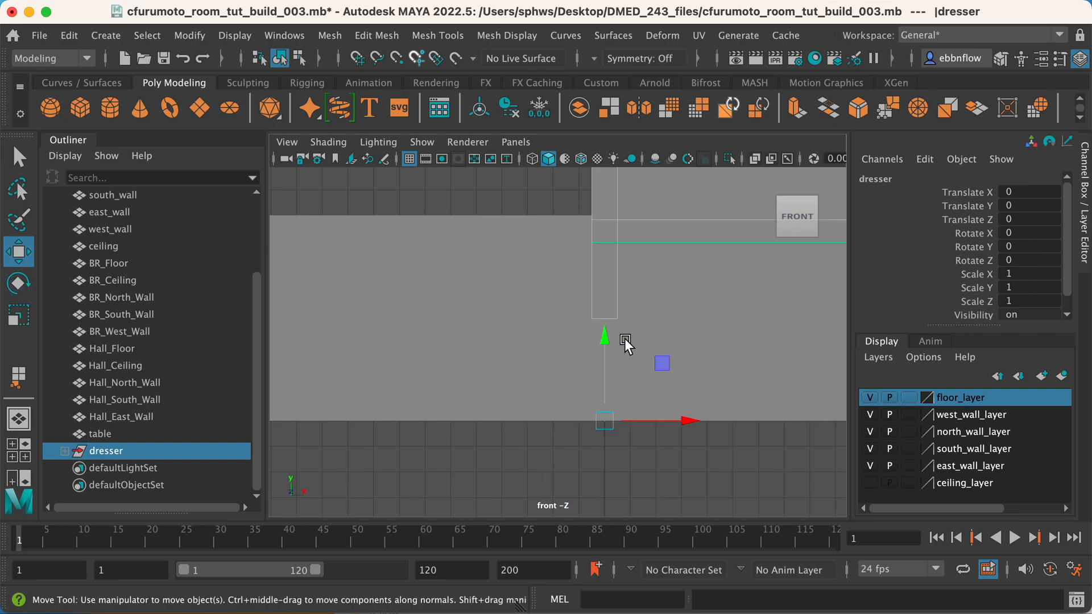
key("d")
key("d")
key("v")
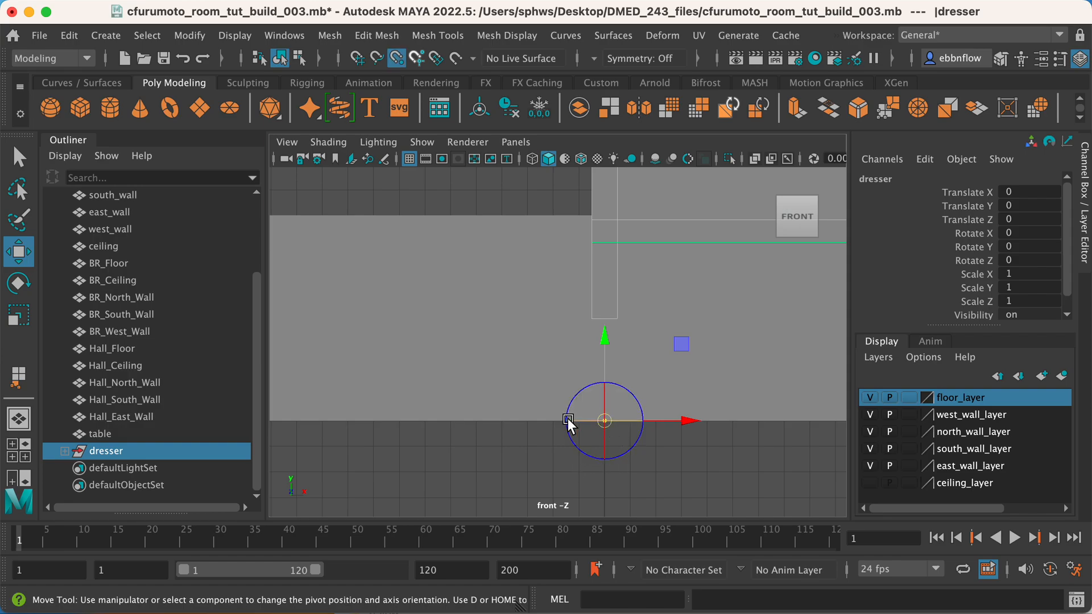
left_click_drag(604, 421, 597, 333)
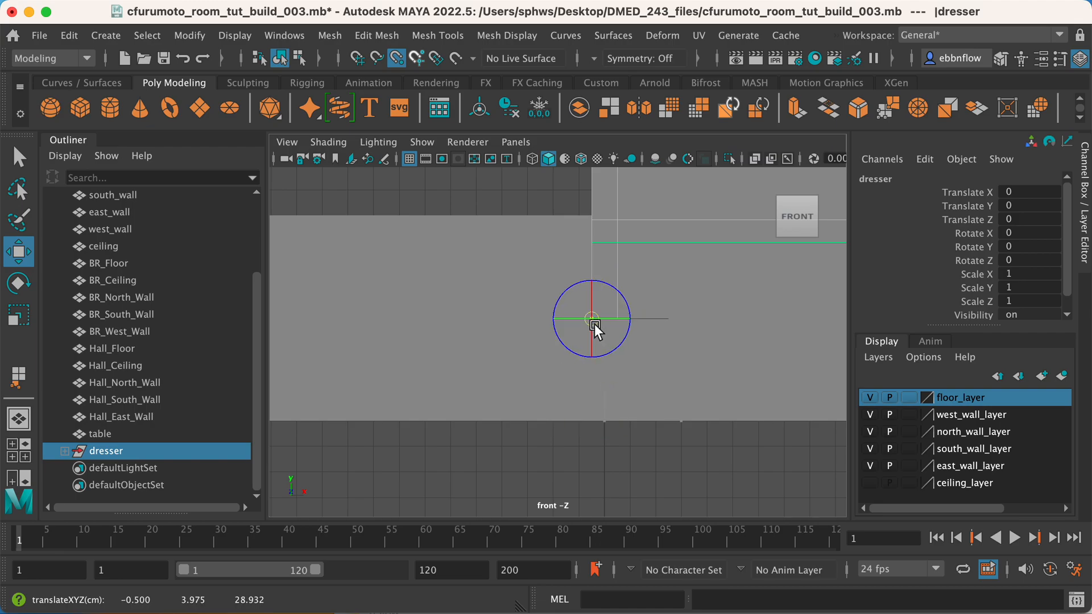
Finish editing the pivot and snap the dresser down to the base of the room, at Translate Y -3.975.
scroll(639, 328, "down", 3)
scroll(639, 328, "down", 3)
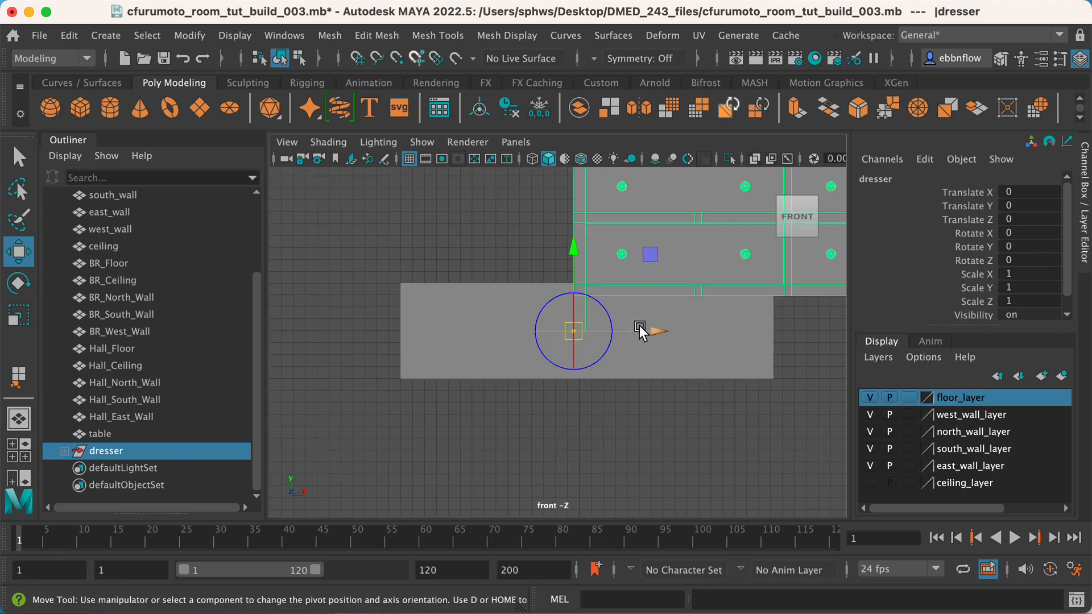
scroll(639, 331, "up", 1)
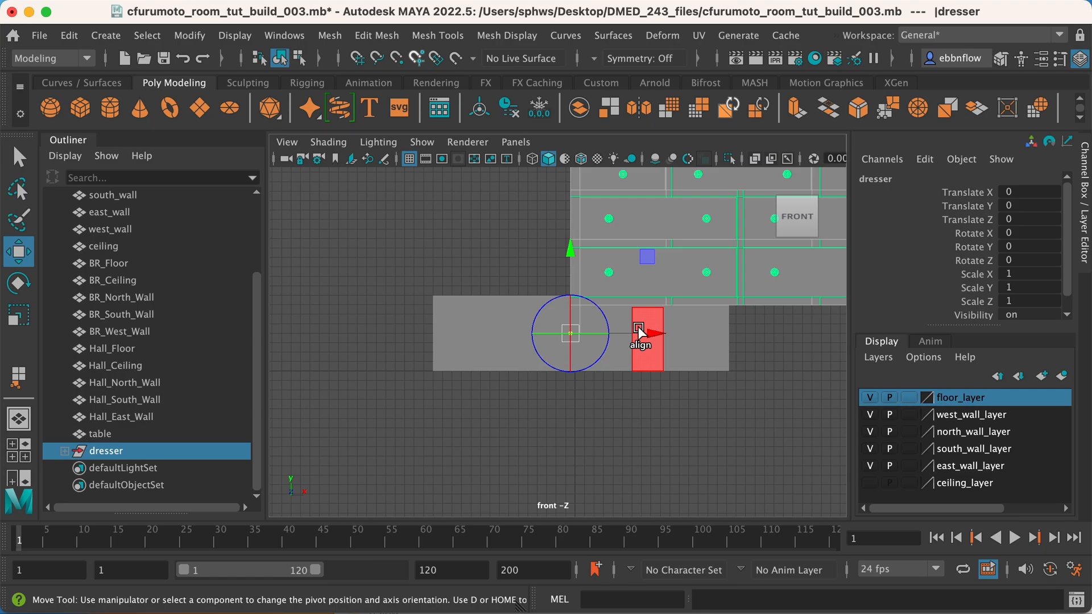
scroll(640, 329, "down", 2)
scroll(614, 309, "up", 2)
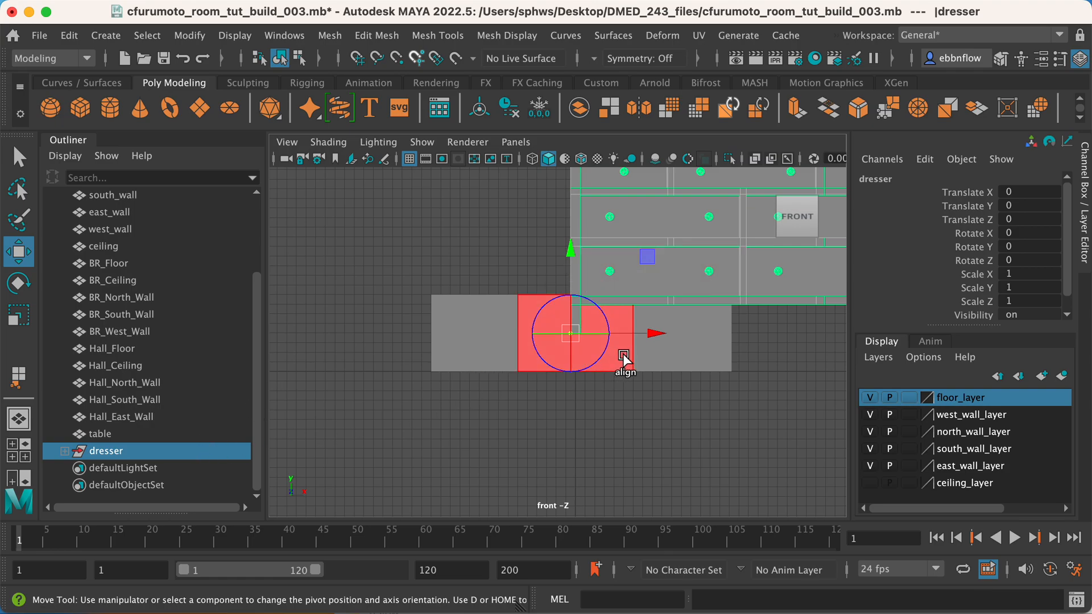
key("d")
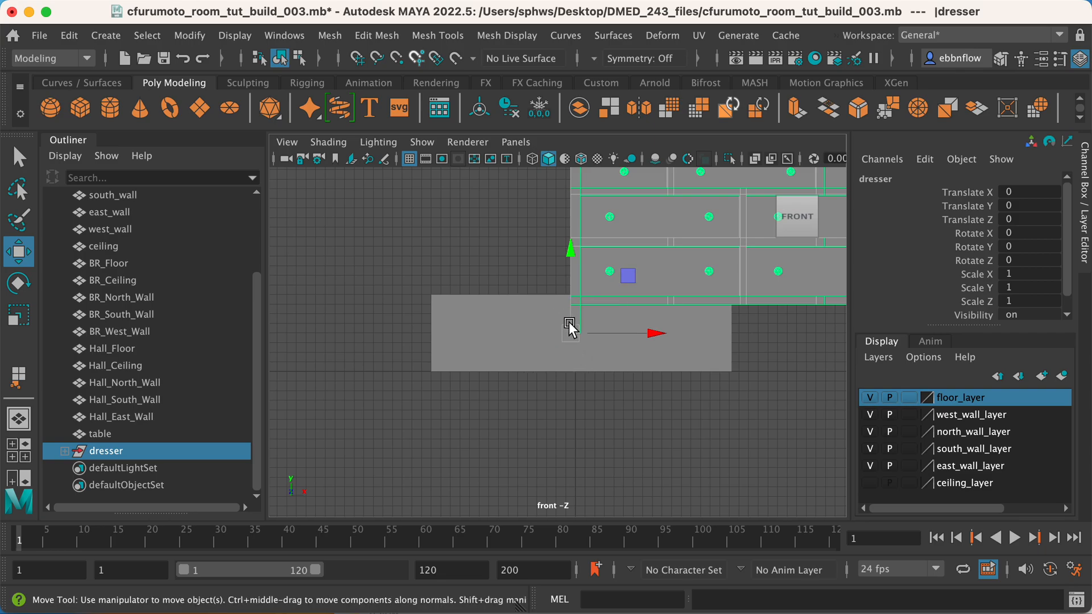
key("v")
left_click_drag(567, 333, 562, 378)
scroll(614, 374, "up", 2)
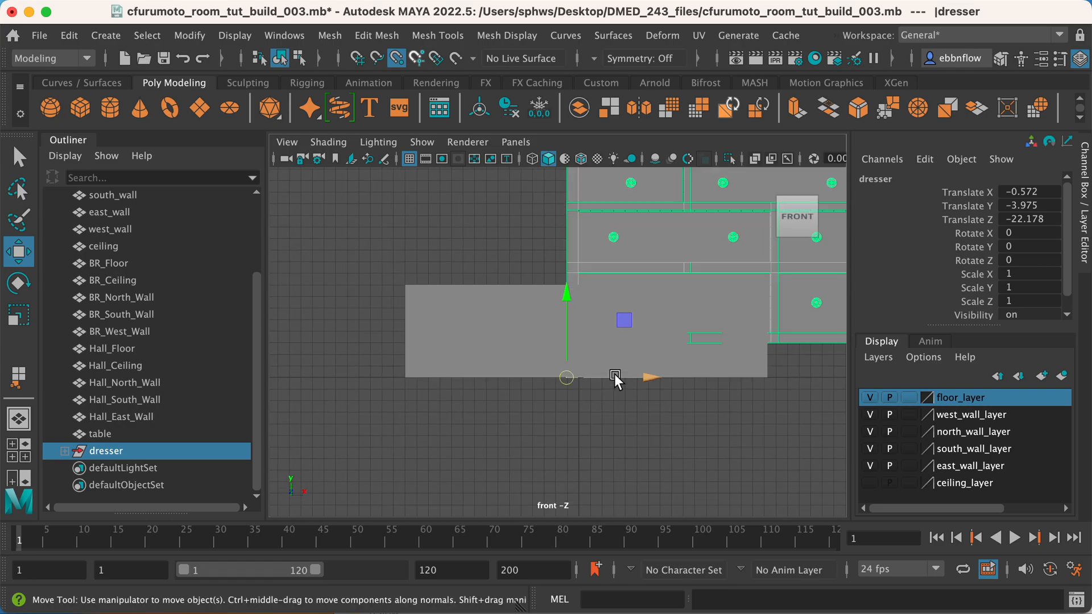
scroll(614, 374, "down", 3)
left_click_drag(658, 315, 626, 327)
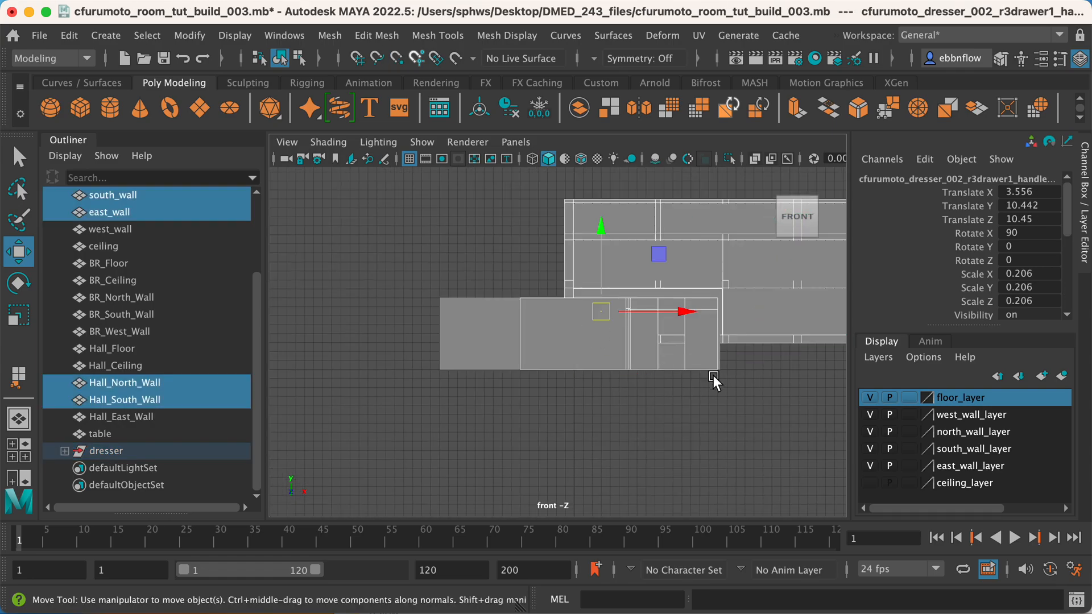
key("ctrl+z")
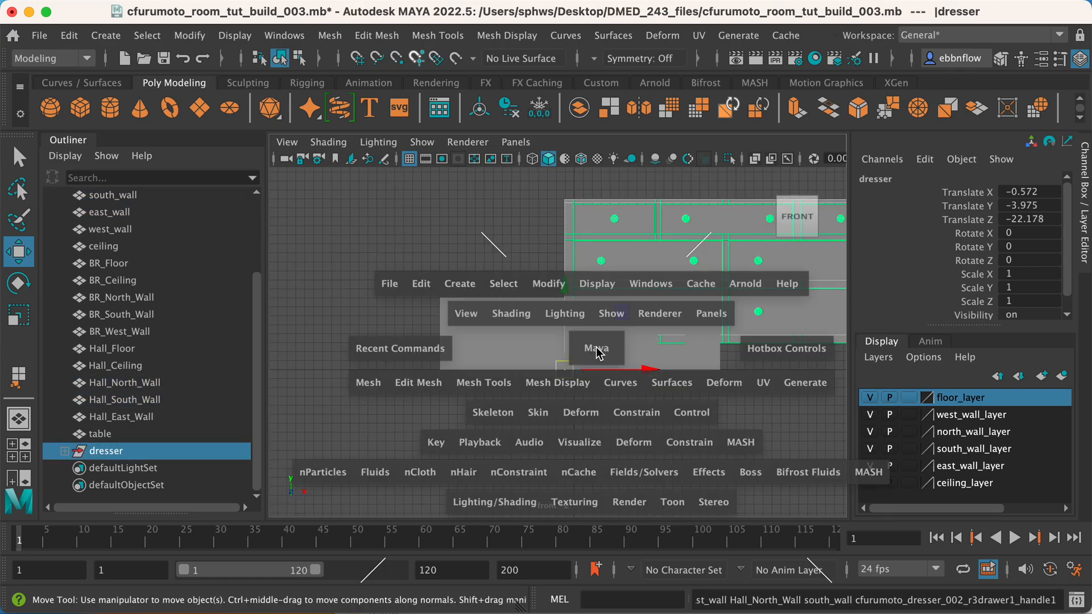
Scale the dresser group down uniformly to about 0.192 in the perspective view so it fits inside the room.
key("space")
key("space")
left_click_drag(658, 287, 656, 353, "alt")
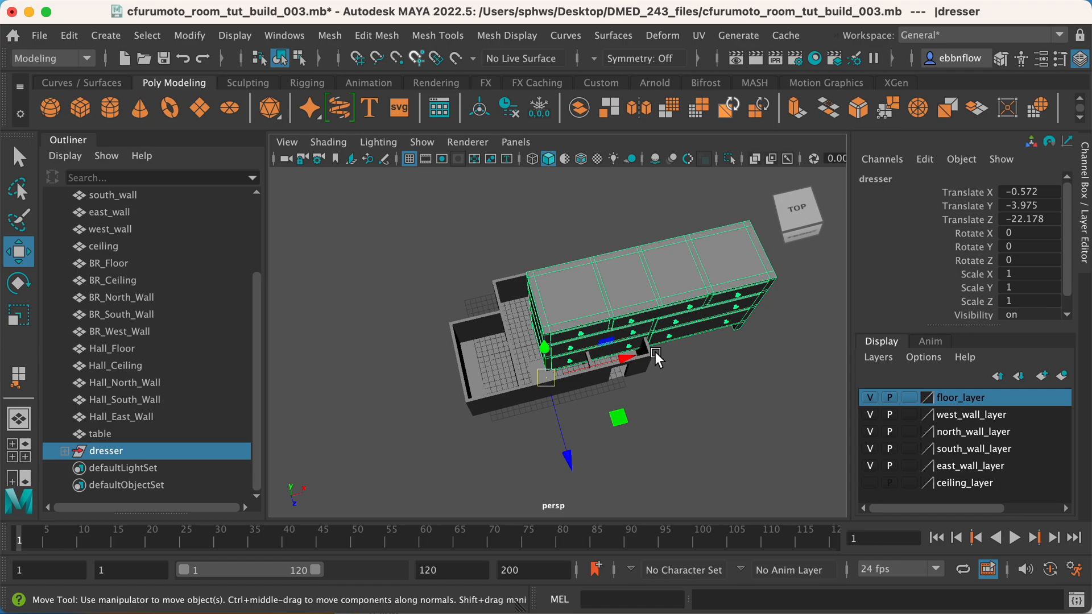
key("e")
key("r")
scroll(626, 370, "up", 3)
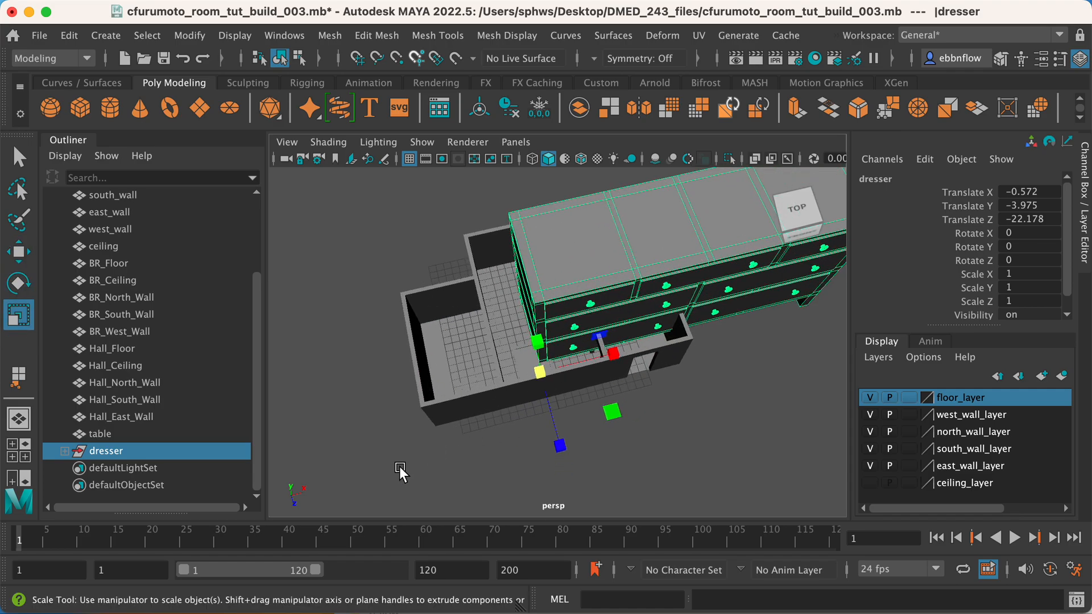
left_click_drag(534, 377, 276, 370)
left_click_drag(546, 375, 633, 350, "alt")
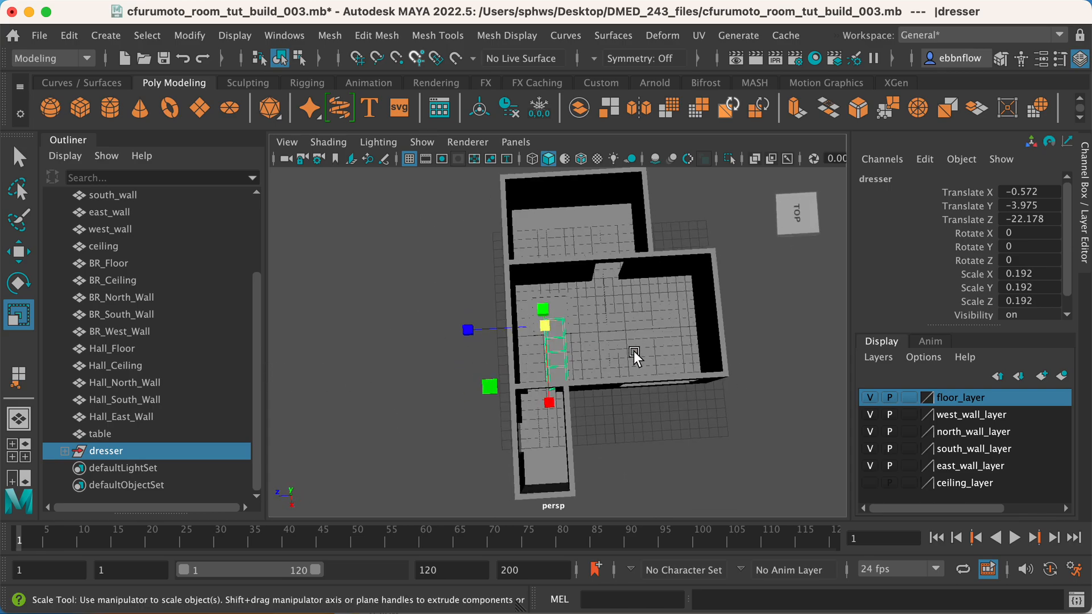
Rotate the dresser group around Y and set Rotate Y to exactly 90.
scroll(643, 340, "up", 3)
middle_click_drag(680, 330, 584, 402, "alt")
middle_click_drag(637, 345, 715, 346, "alt")
left_click_drag(715, 346, 685, 343, "alt")
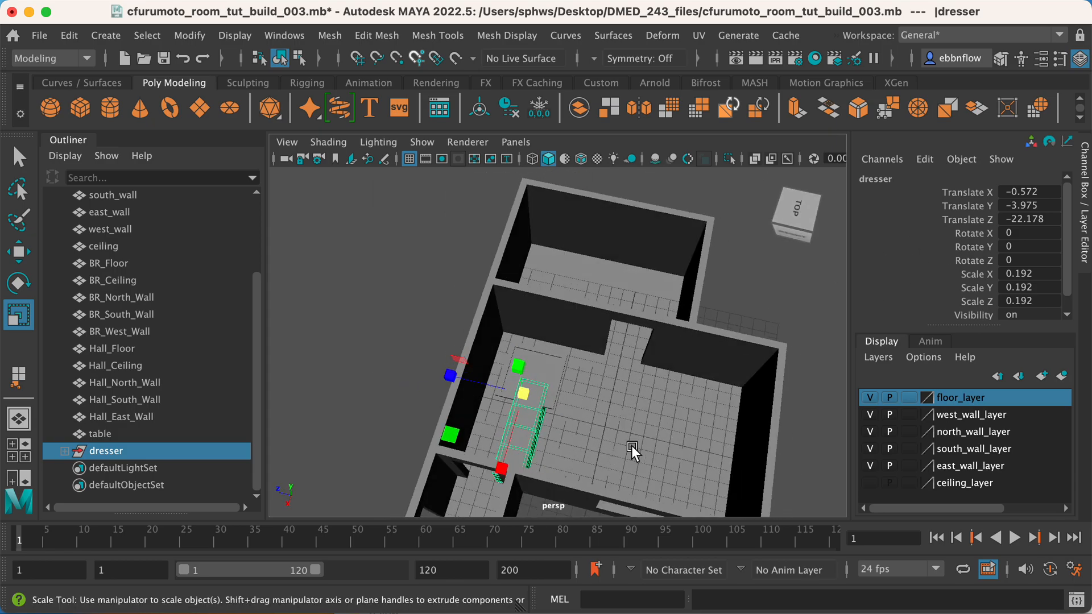
key("e")
left_click_drag(517, 471, 637, 436)
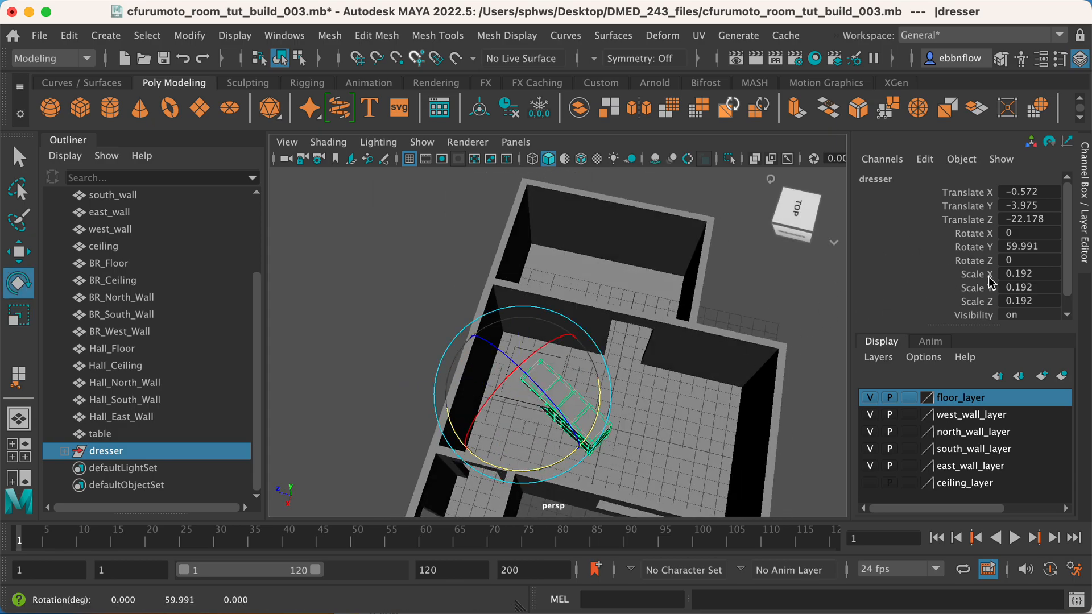
double_click(1045, 249)
type("90")
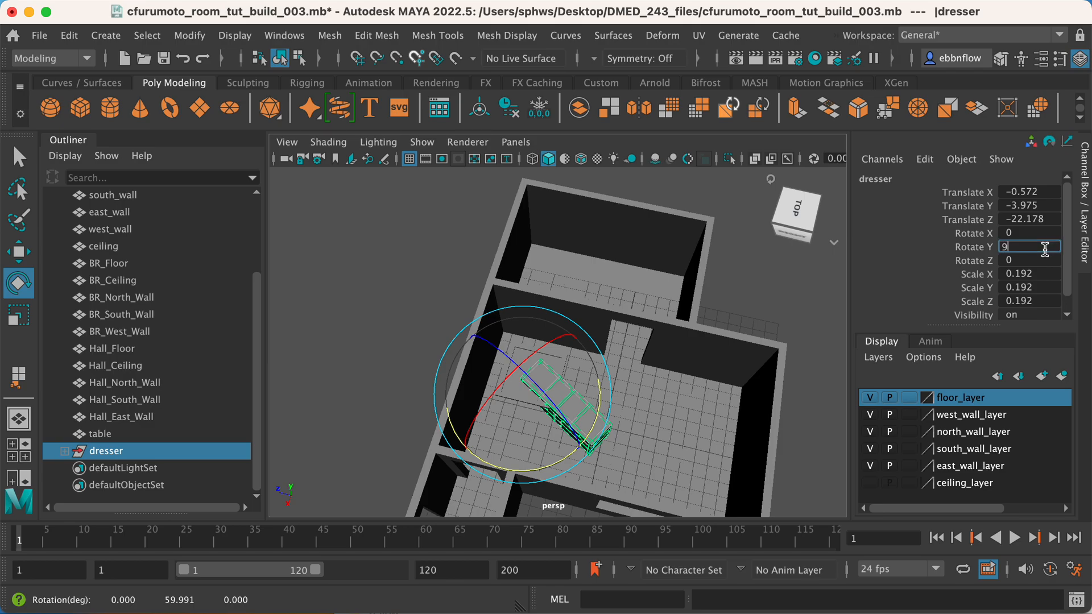
key("Return")
Move the dresser along Z to about -30.927 and place it against the west wall beside the doorway.
key("w")
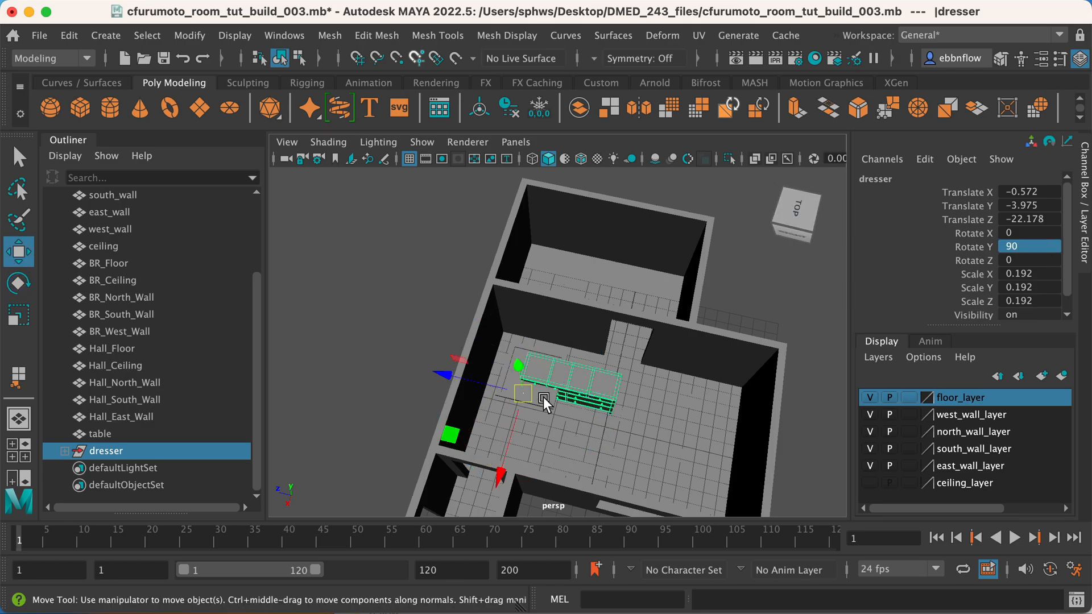
left_click_drag(455, 376, 613, 405)
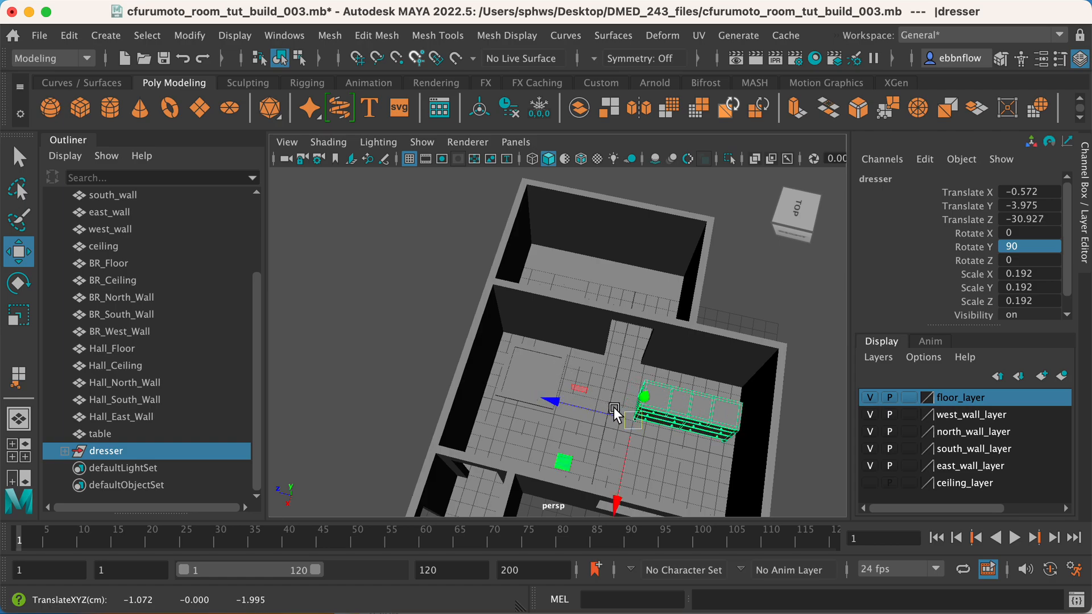
left_click_drag(616, 481, 800, 449)
scroll(638, 340, "up", 2)
left_click_drag(650, 293, 557, 292)
right_click_drag(724, 372, 767, 279)
left_click(687, 297)
left_click_drag(735, 395, 629, 368, "alt")
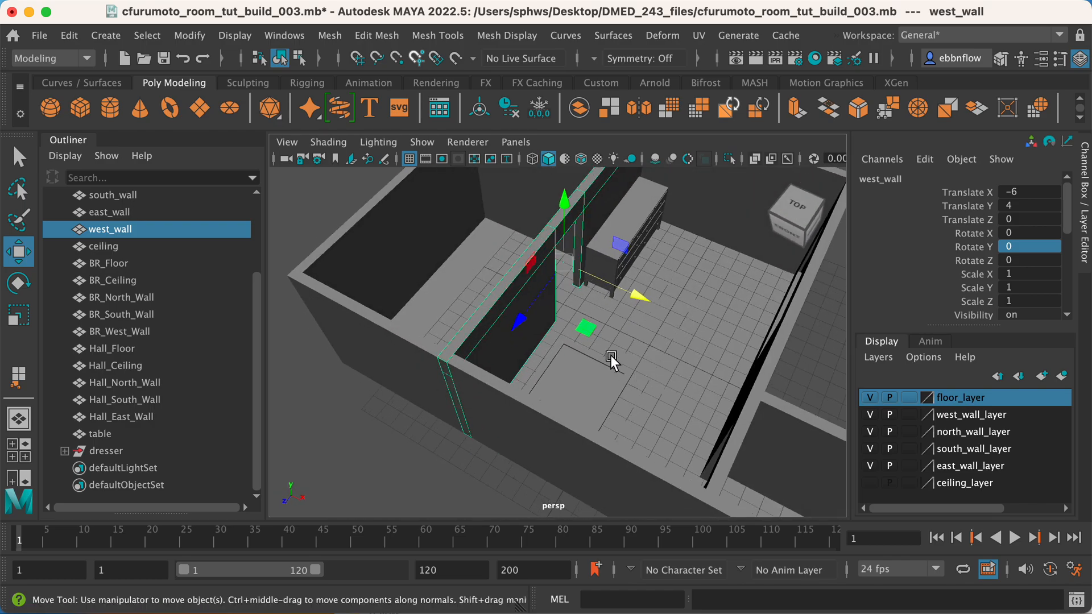
Import cfurumoto_mattress_and_bathtub_001.mb into the room scene.
left_click(39, 35)
left_click(107, 231)
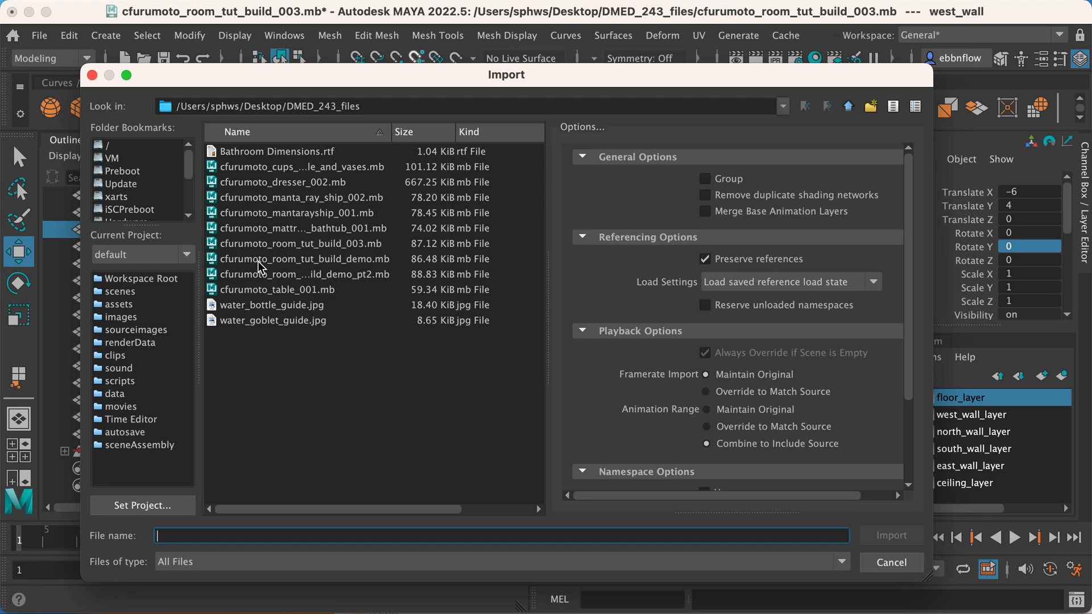
left_click(292, 230)
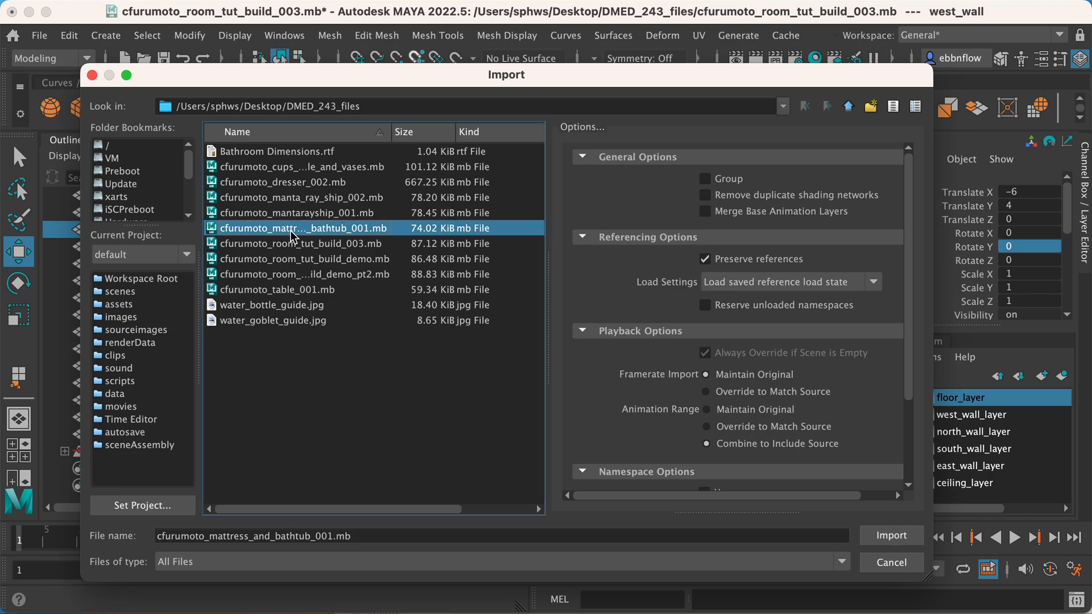
left_click(876, 535)
Copy the prefix "cfurumoto_mattress_and_bathtub_001_" from the mattress's name and select both the mattress and the bathtub.
scroll(222, 425, "down", 2)
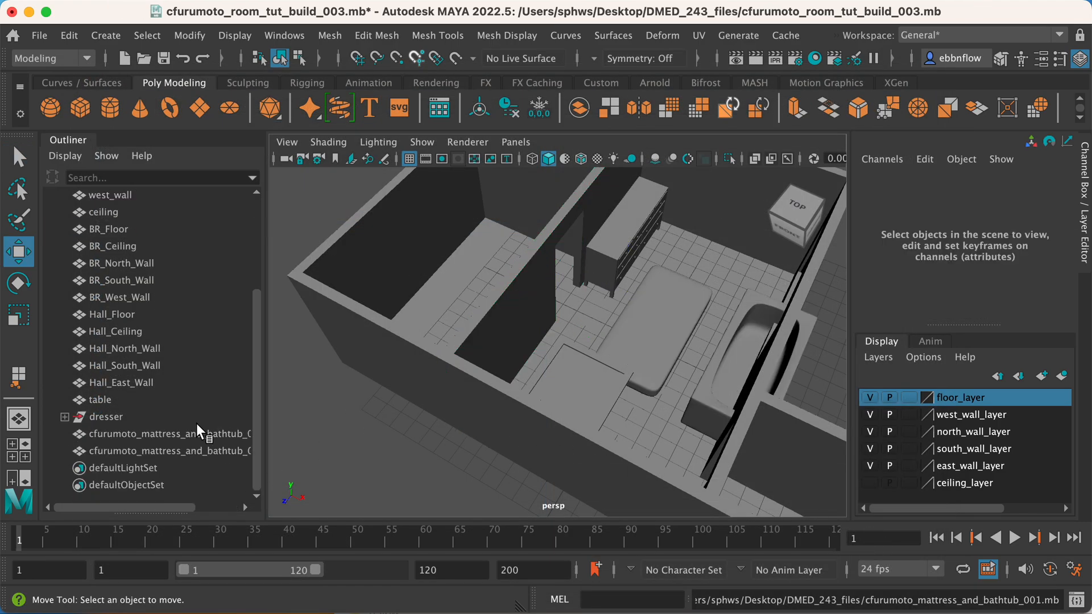
left_click(183, 433)
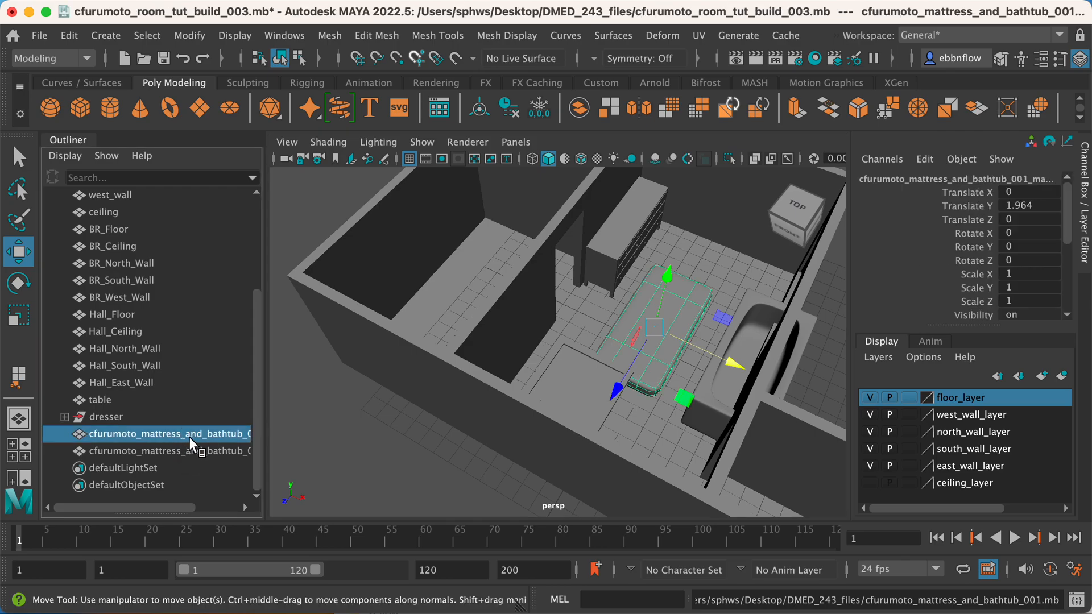
left_click_drag(168, 505, 132, 510)
double_click(141, 434)
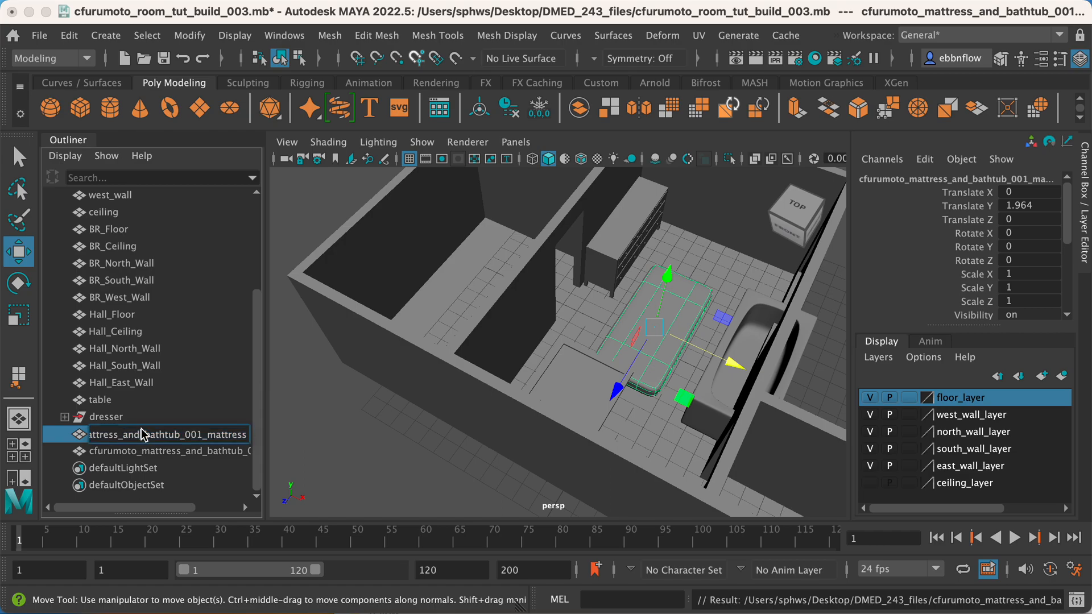
left_click_drag(208, 435, 91, 438)
key("super+c")
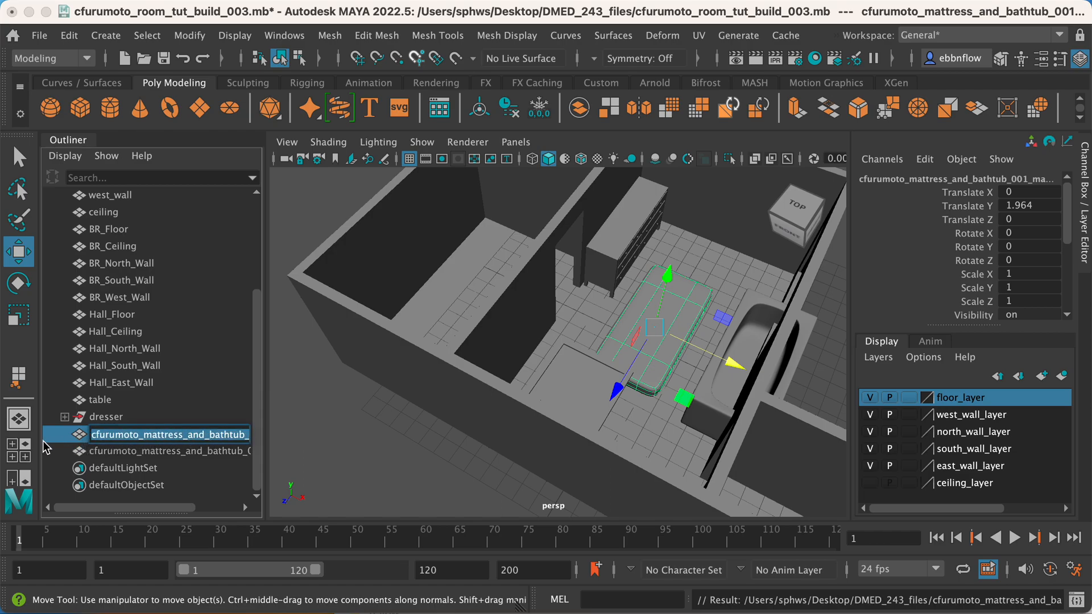
left_click(142, 451, "shift")
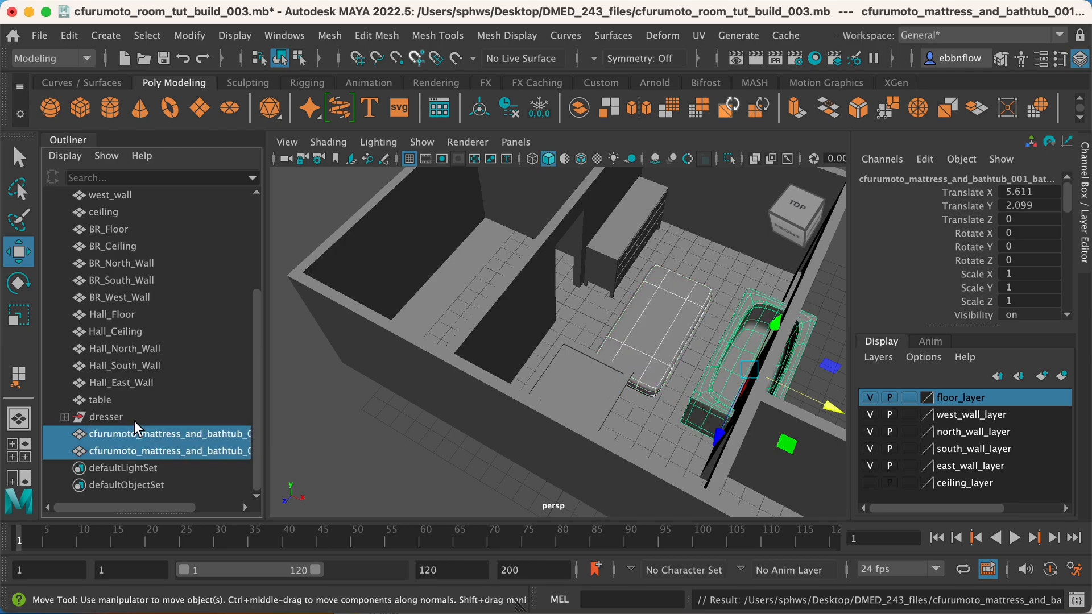
Strip the prefix "cfurumoto_mattress_and_bathtub_001_" from the two selected objects' names by searching for it and replacing it with nothing.
left_click(435, 35)
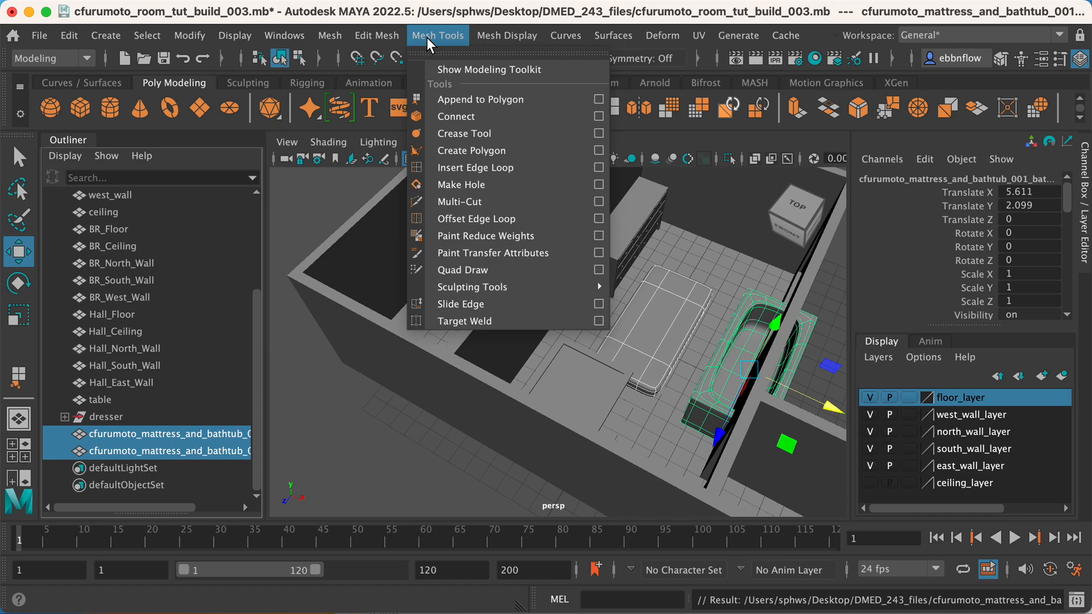
mouse_move(205, 37)
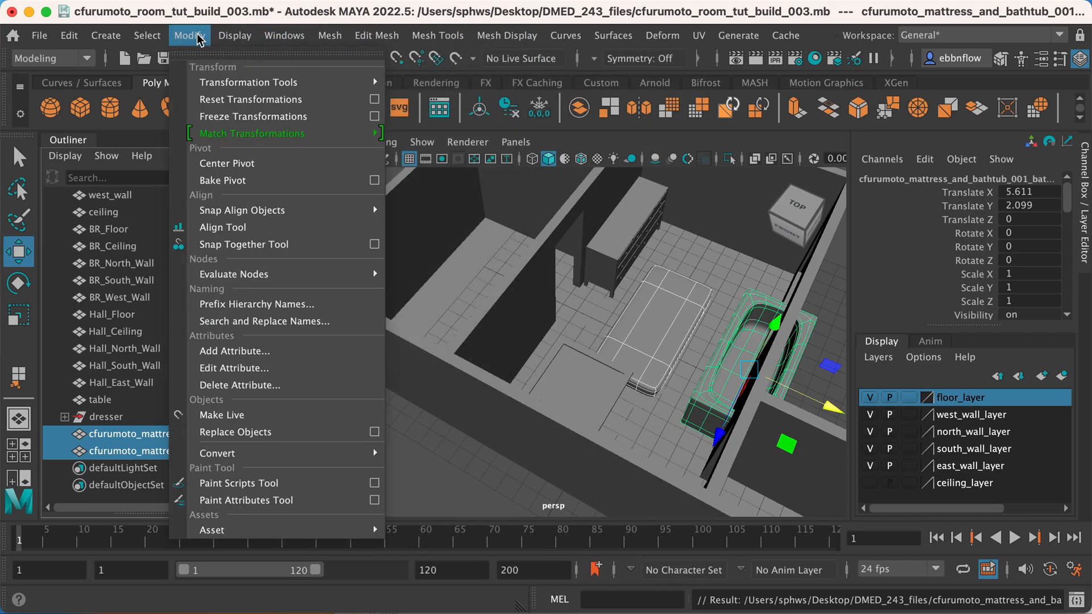
left_click(244, 323)
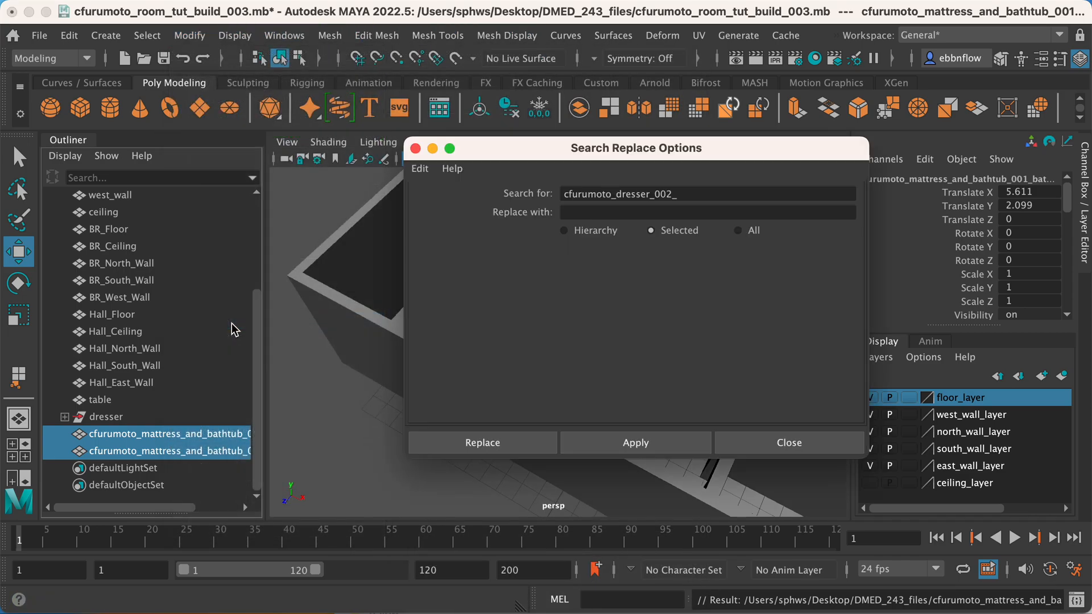
left_click_drag(695, 197, 544, 193)
key("super+v")
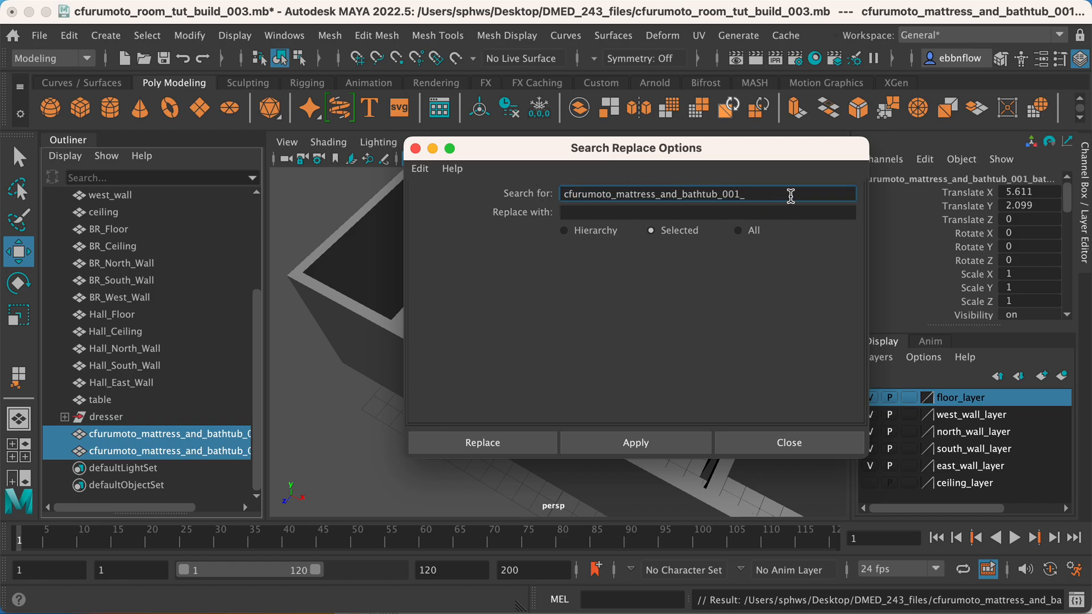
left_click(582, 213)
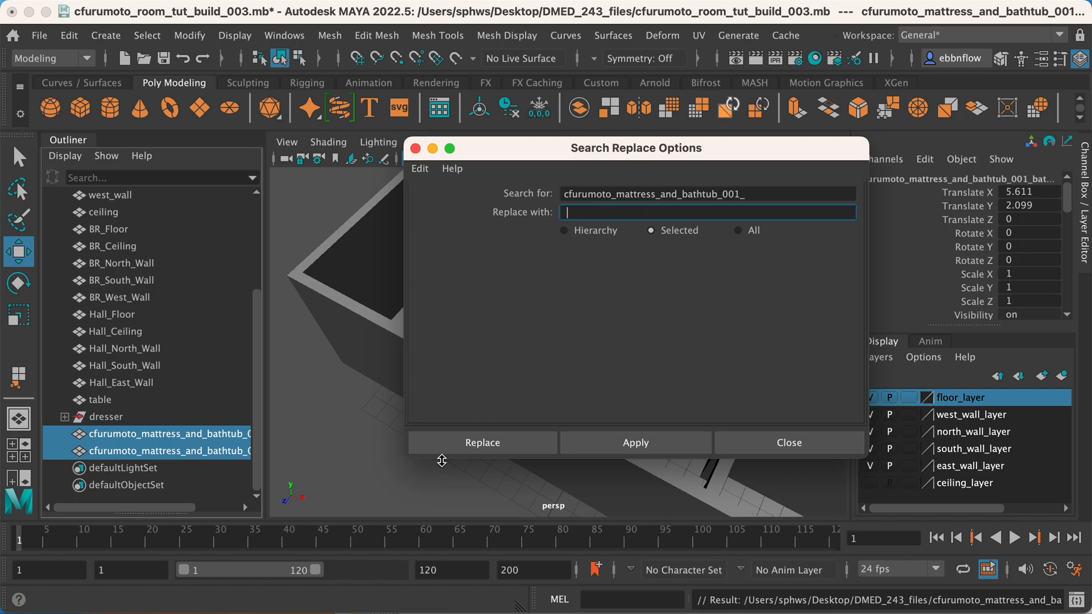
left_click(464, 447)
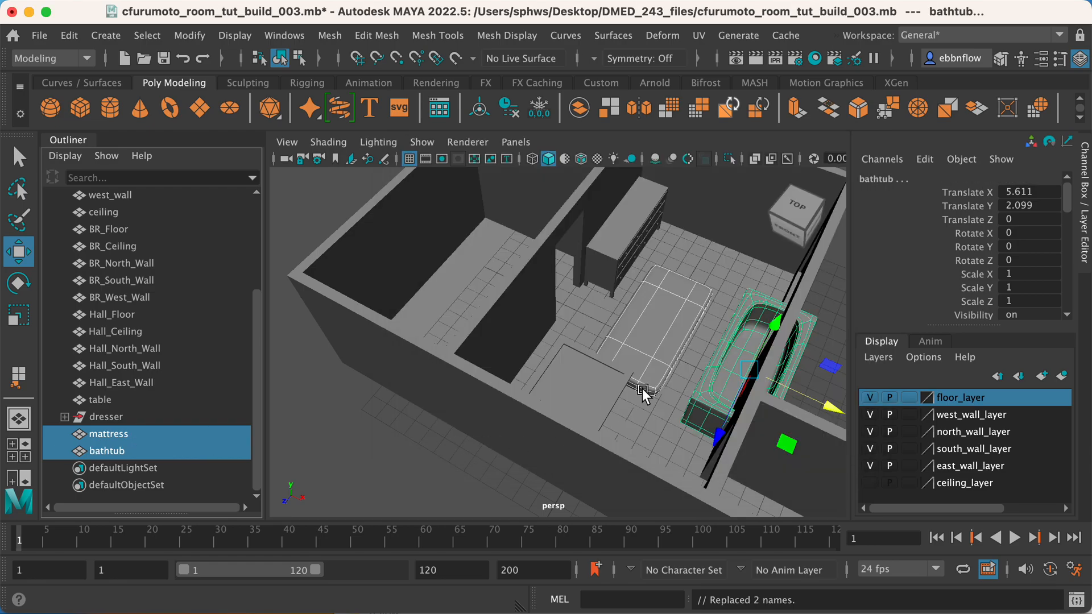
Select the mattress and bathtub together and move them along Z to about 18.029, in front of the building.
scroll(644, 390, "down", 5)
left_click(623, 328)
scroll(644, 361, "up", 6)
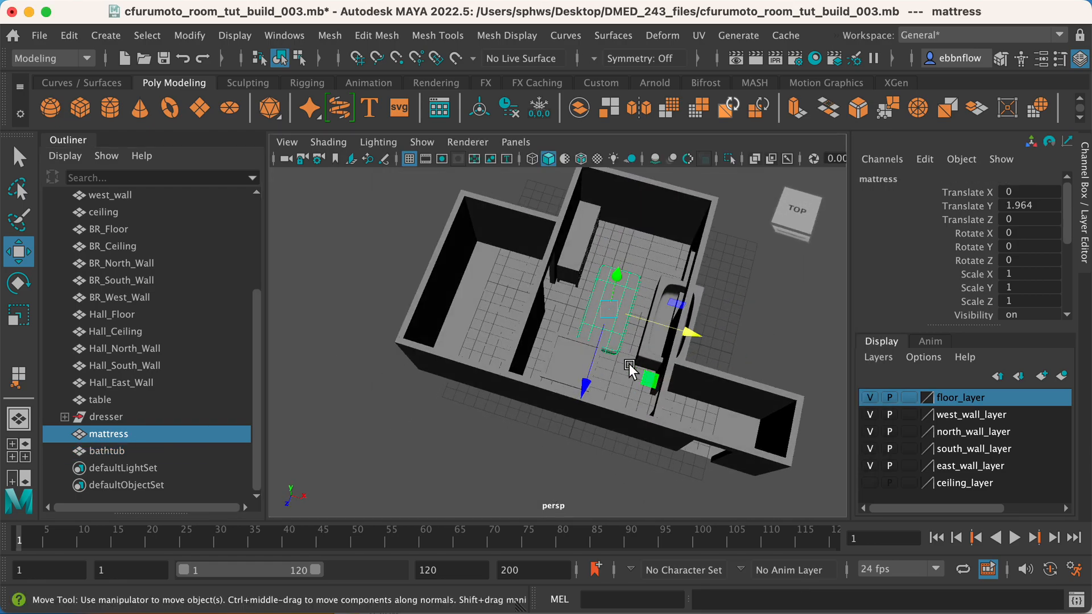
left_click_drag(605, 359, 637, 344, "alt")
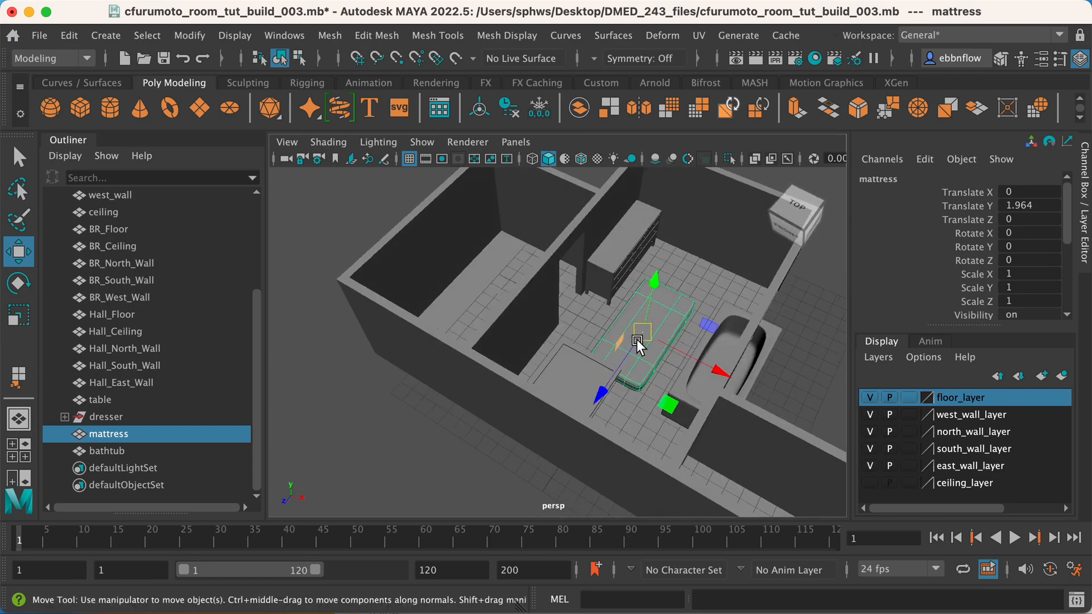
left_click(698, 338, "shift")
left_click_drag(675, 453, 424, 595)
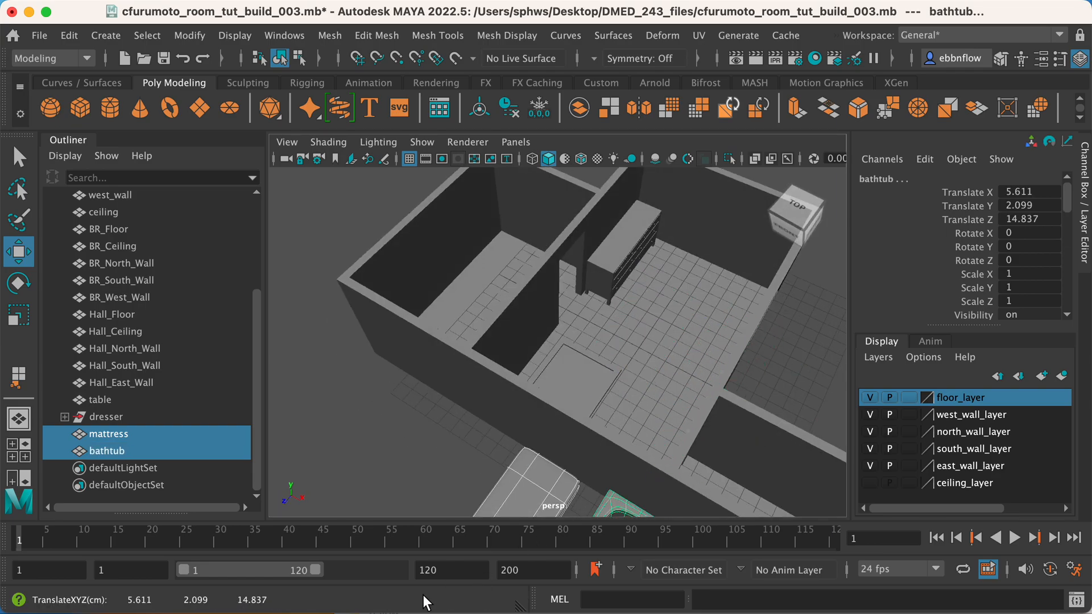
middle_click_drag(531, 449, 582, 285, "alt")
left_click_drag(582, 285, 545, 262, "alt")
left_click_drag(536, 351, 621, 354)
Examine in the front view how the bathtub and mattress sit relative to the floor.
left_click(634, 317)
key("space")
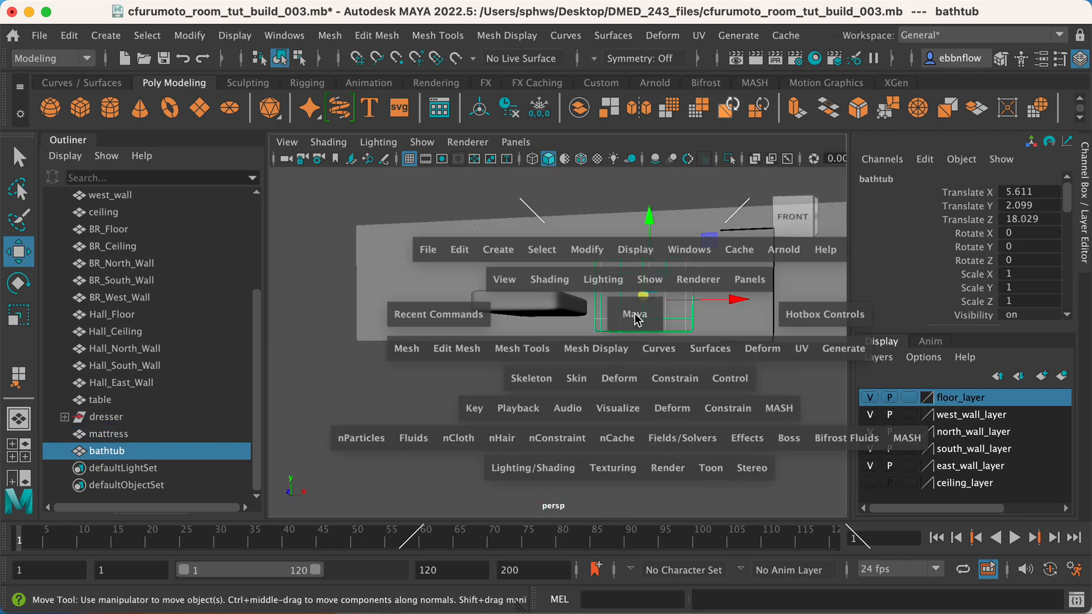
key("space")
right_click_drag(483, 438, 749, 365, "alt")
middle_click_drag(749, 364, 500, 390, "alt")
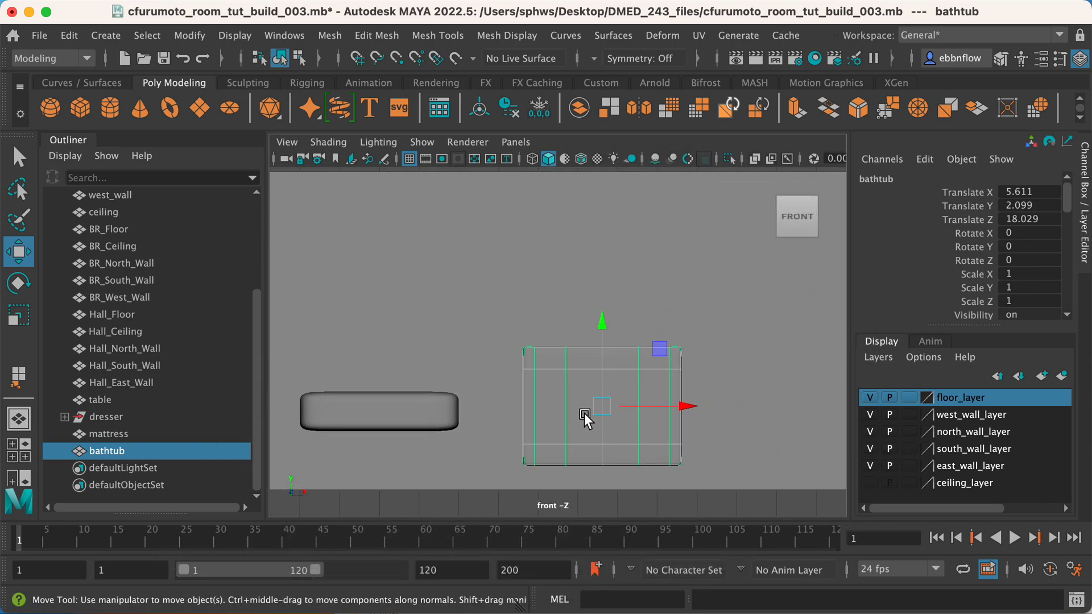
key("space")
key("space")
left_click_drag(685, 244, 652, 288, "alt")
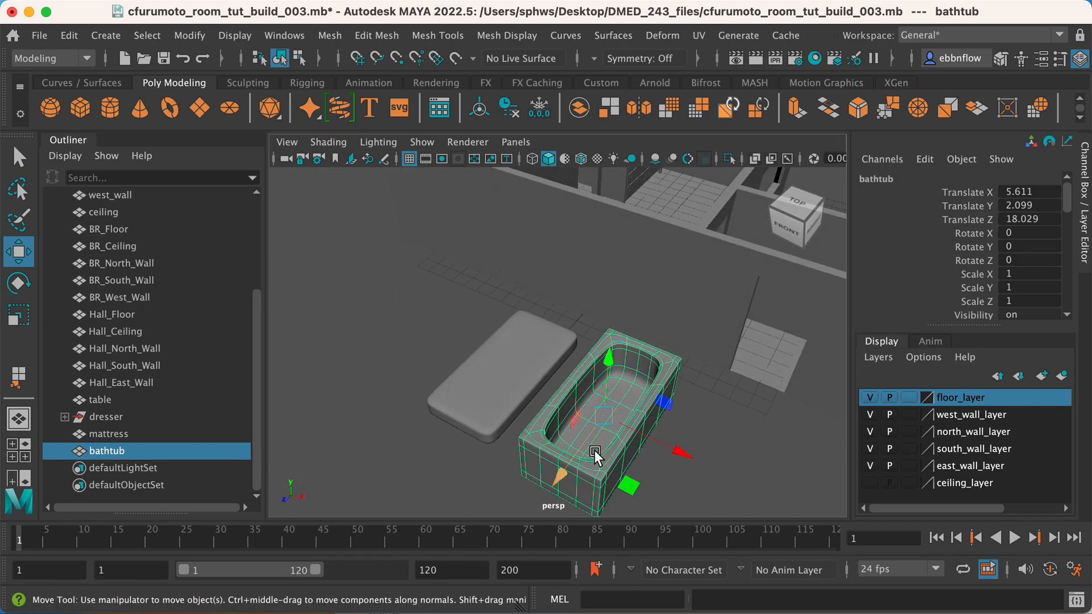
Turn off the smooth mesh preview on the mattress and on the bathtub.
scroll(558, 427, "up", 5)
left_click(495, 384)
key("1")
left_click(641, 438)
key("1")
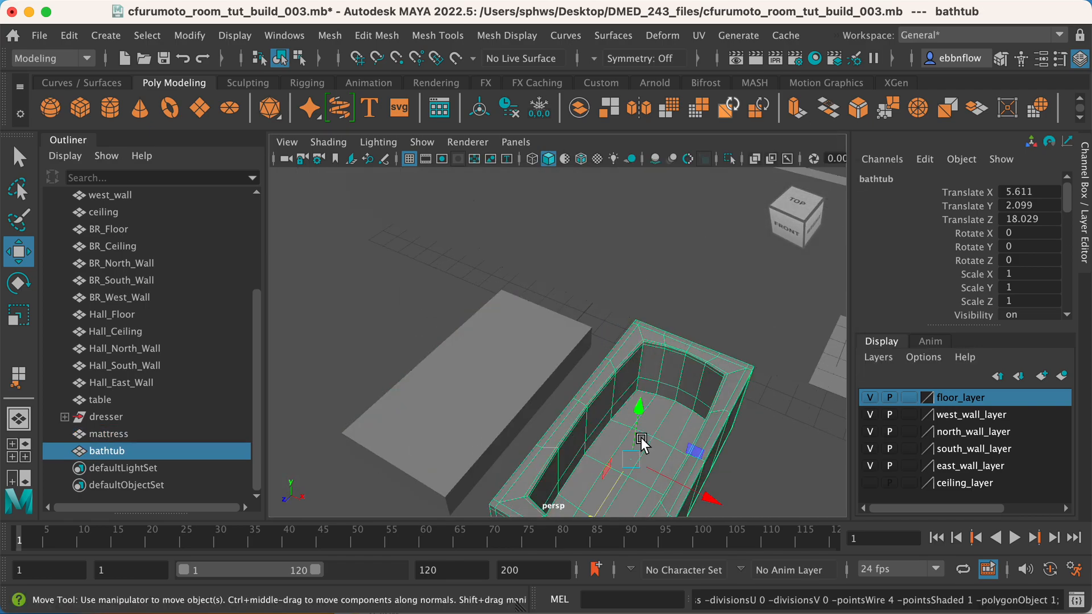
left_click_drag(640, 438, 599, 433, "alt")
left_click(465, 491)
left_click_drag(471, 485, 534, 440, "alt")
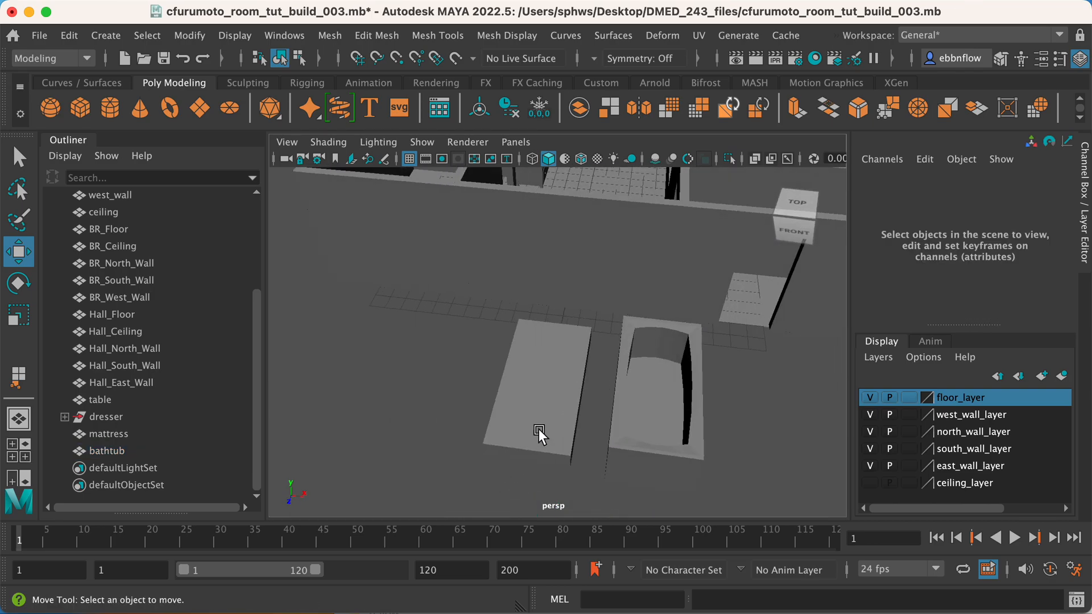
Smooth the mattress mesh with one division.
left_click(534, 438)
left_click(327, 35)
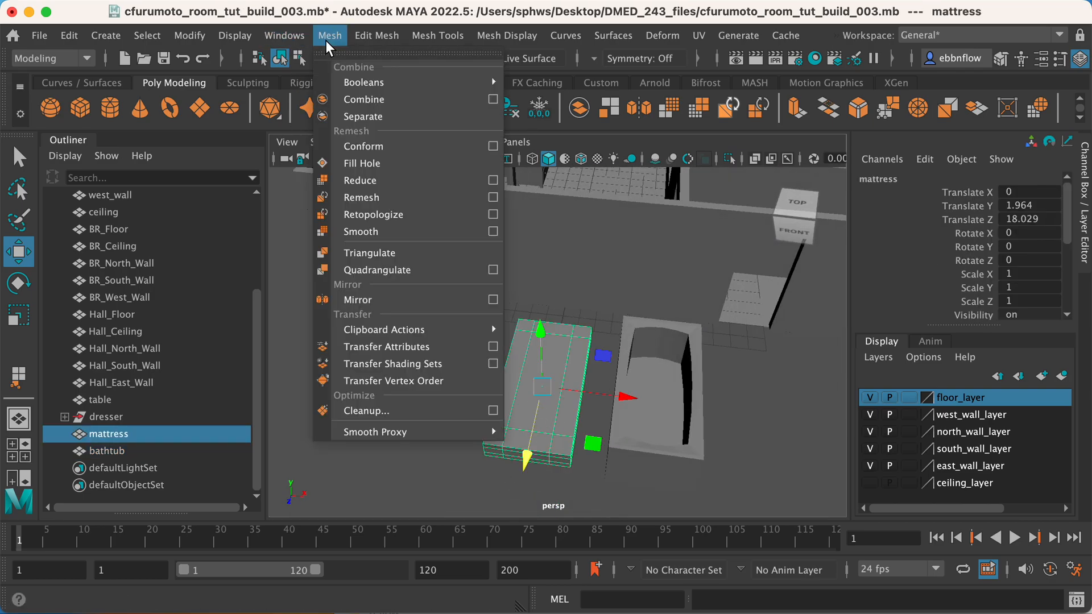
left_click(360, 232)
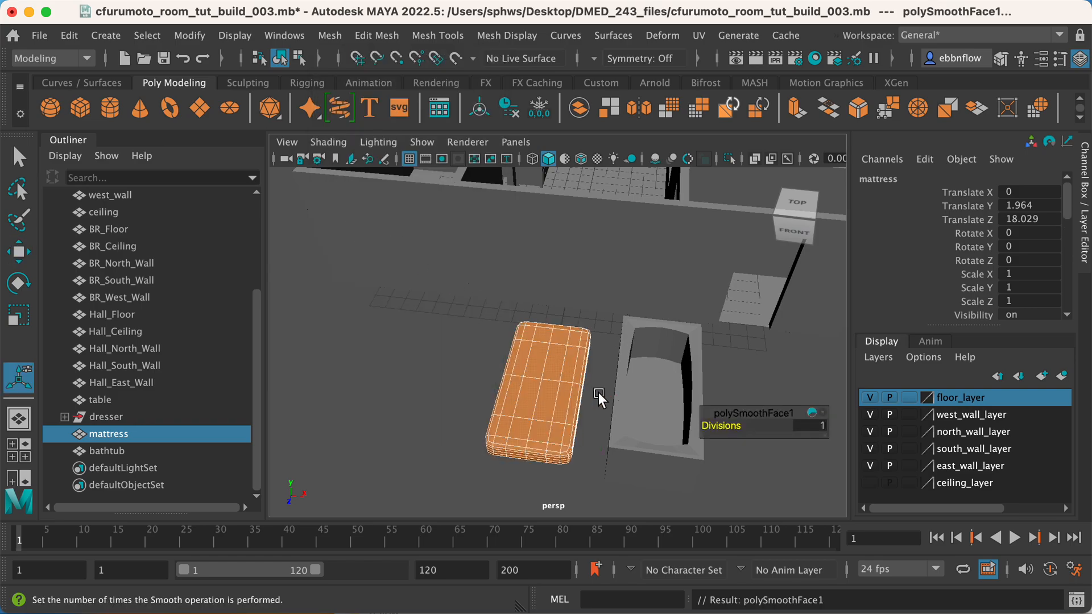
left_click(589, 420)
scroll(550, 398, "up", 4)
left_click_drag(550, 398, 547, 387, "alt")
Apply a second Smooth with one division to the mattress and deselect it.
left_click(494, 412)
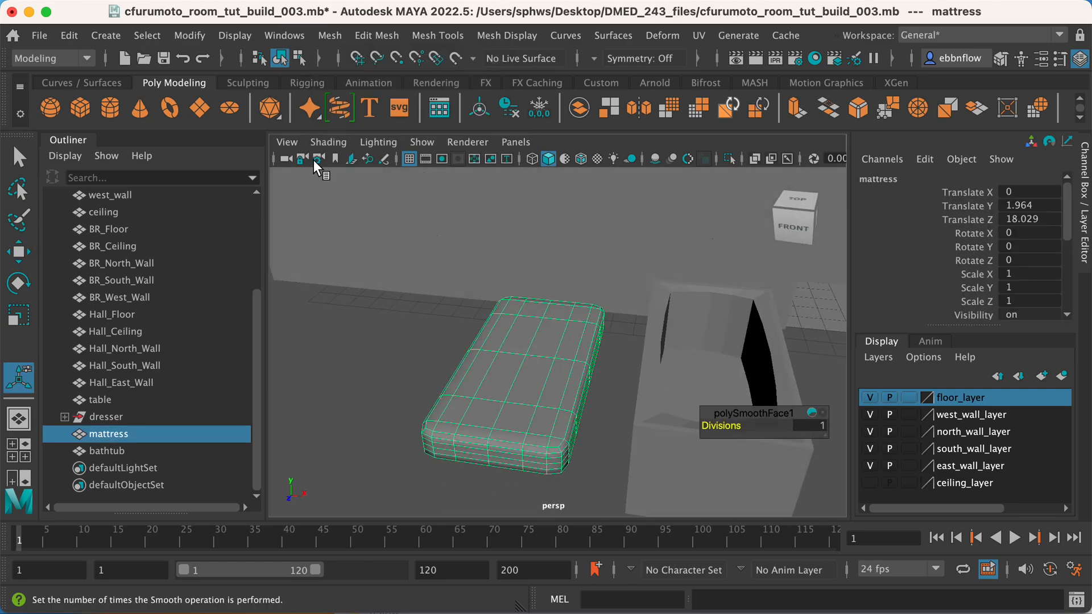
left_click(327, 37)
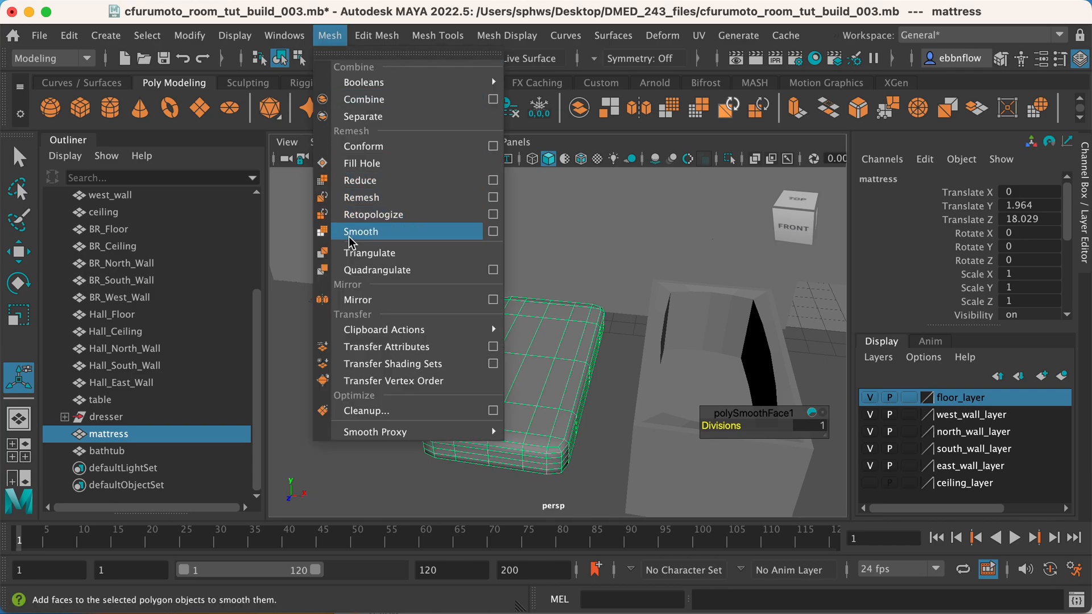
left_click(369, 232)
middle_click_drag(547, 370, 515, 338, "alt")
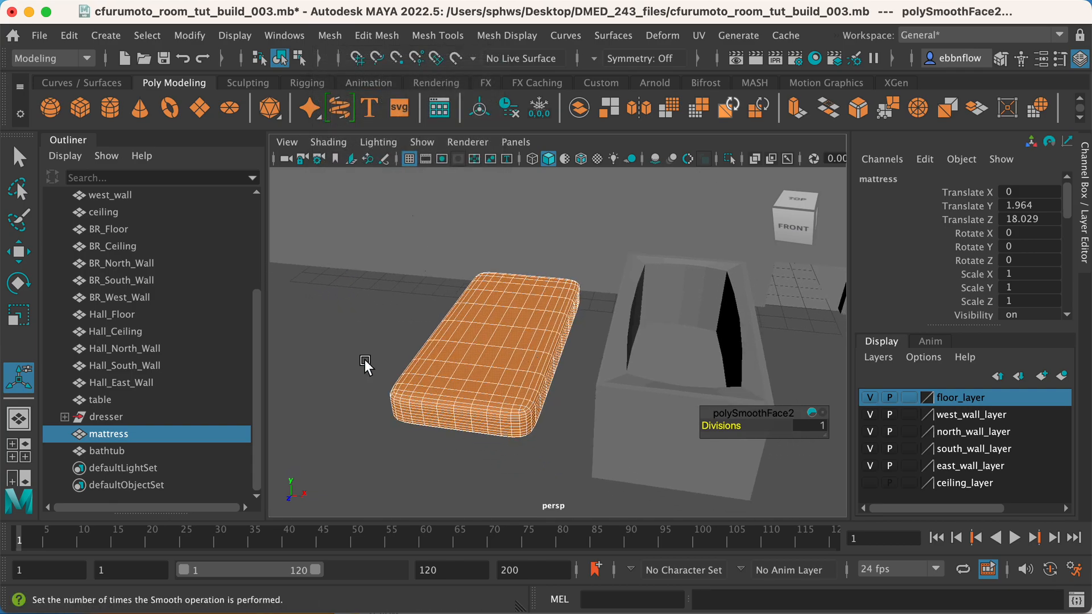
left_click(364, 360)
left_click_drag(507, 386, 651, 397, "alt")
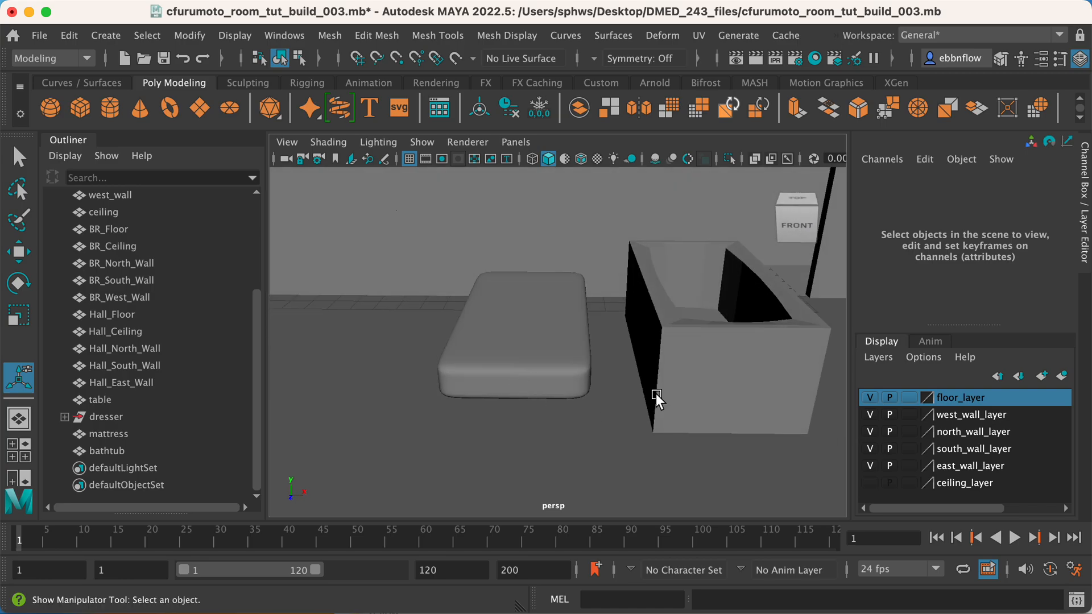
Smooth the bathtub mesh with one division.
left_click(650, 397)
left_click_drag(588, 357, 446, 236, "alt")
left_click(330, 35)
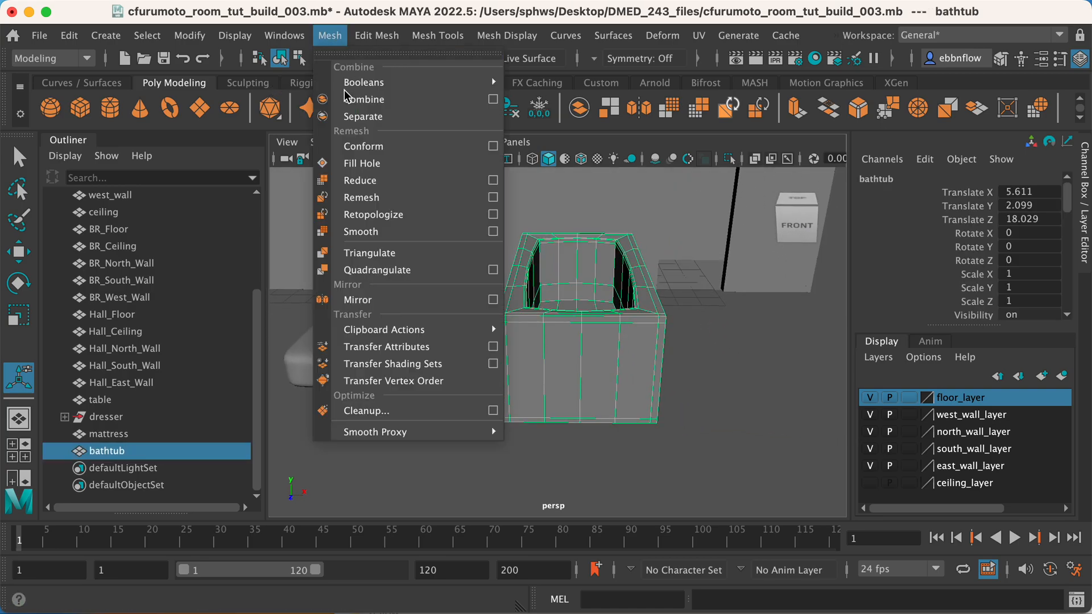
left_click(374, 233)
left_click(485, 376)
left_click_drag(484, 377, 507, 326, "alt")
left_click(423, 341)
left_click_drag(423, 341, 491, 313, "alt")
Apply a second Smooth to the bathtub and deselect it.
left_click(498, 297)
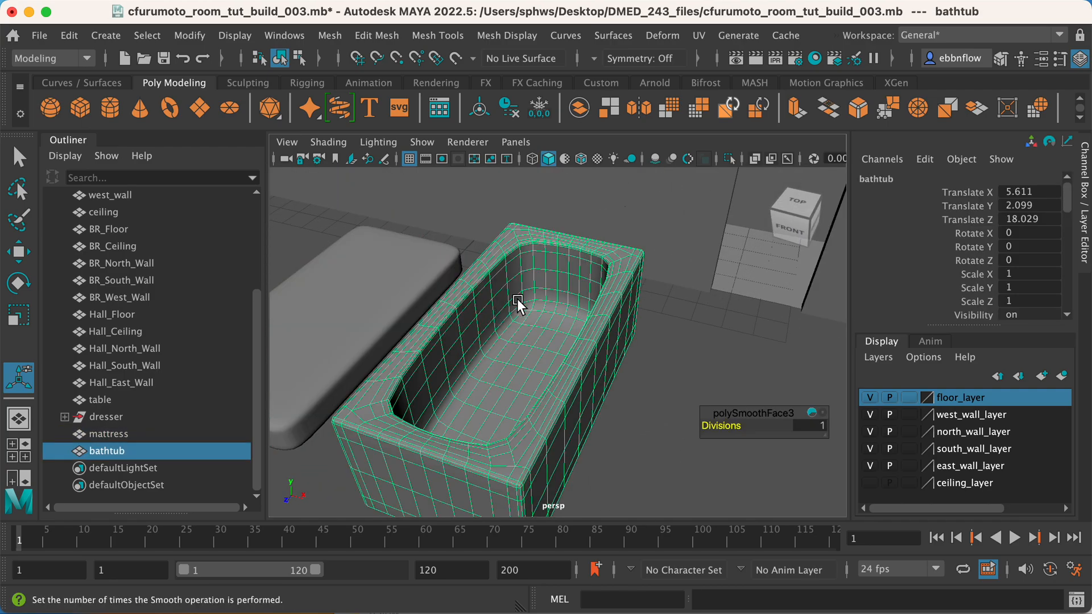
left_click(332, 36)
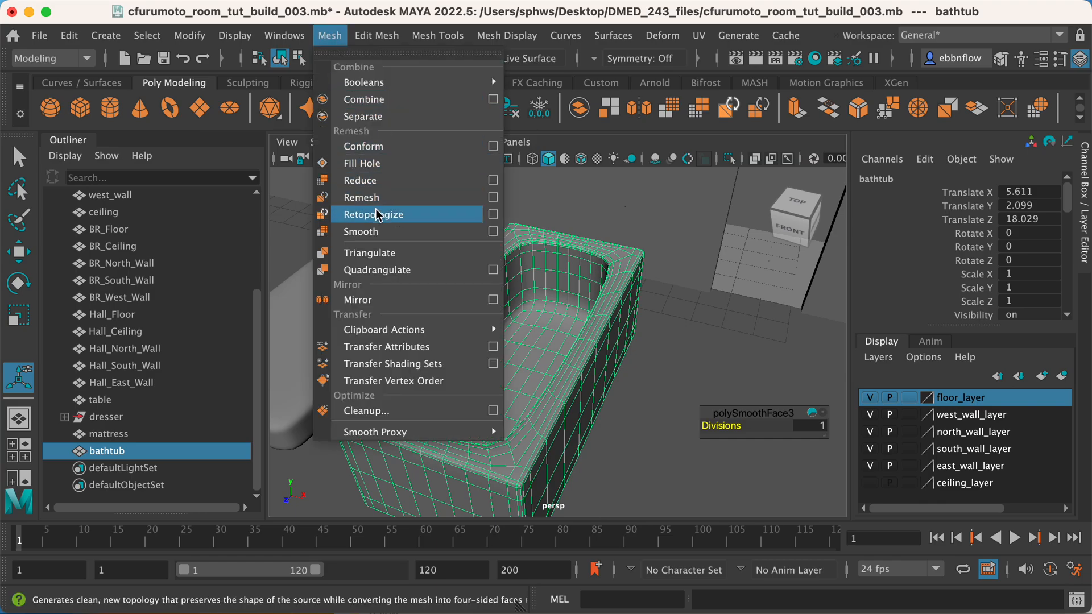
left_click(370, 231)
left_click(711, 392)
left_click_drag(643, 353, 589, 296, "alt")
scroll(572, 308, "up", 5)
scroll(589, 296, "down", 10)
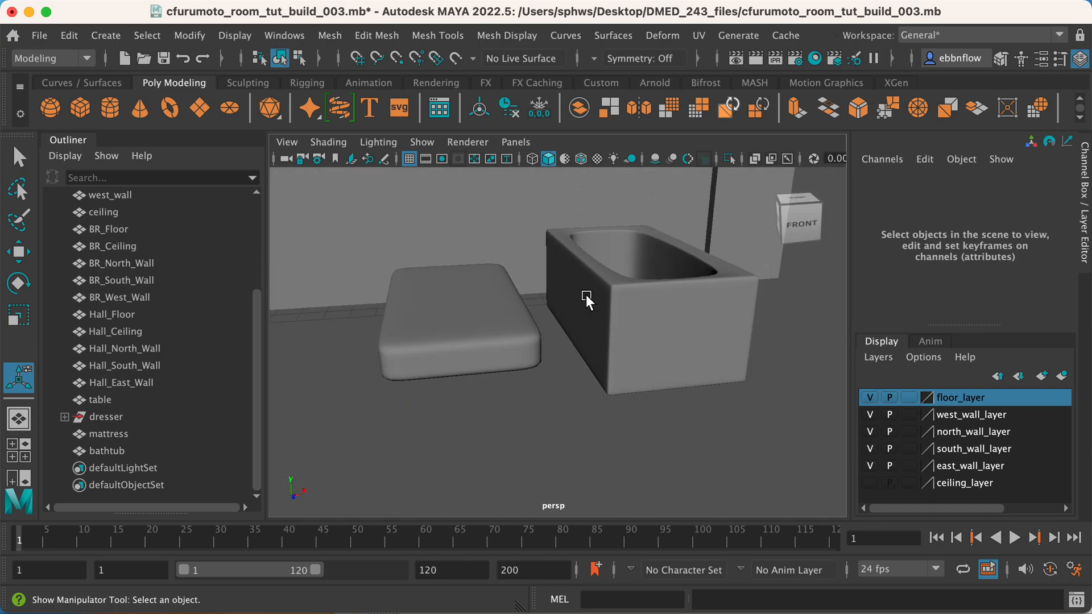
Snap the mattress's pivot to a vertex at the middle of its underside in the front view.
left_click(498, 339)
key("space")
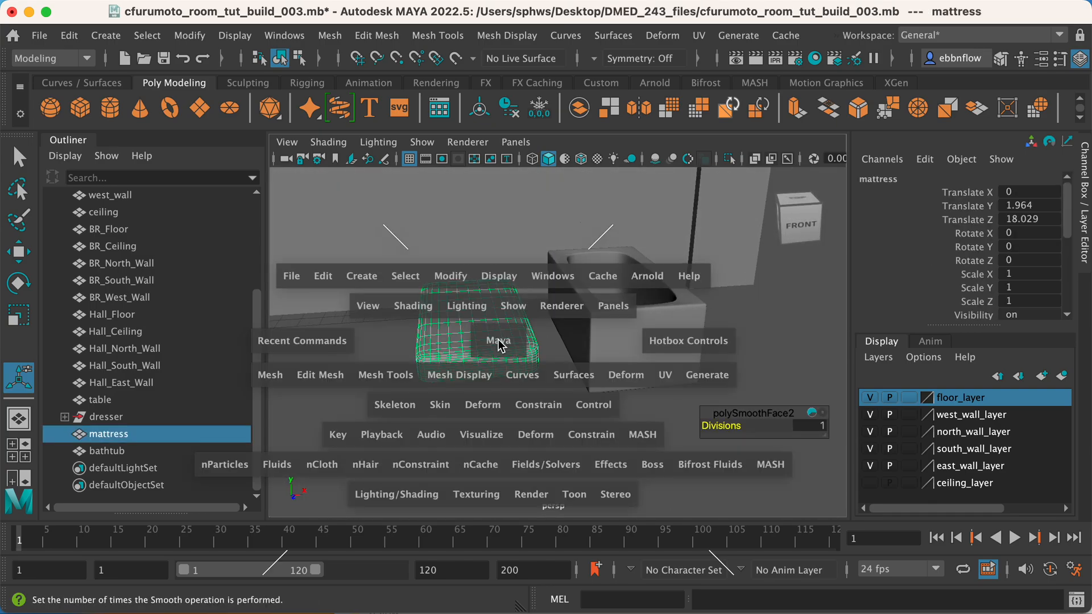
key("space")
middle_click_drag(463, 435, 631, 291, "alt")
scroll(552, 298, "up", 2)
key("w")
scroll(543, 299, "up", 3)
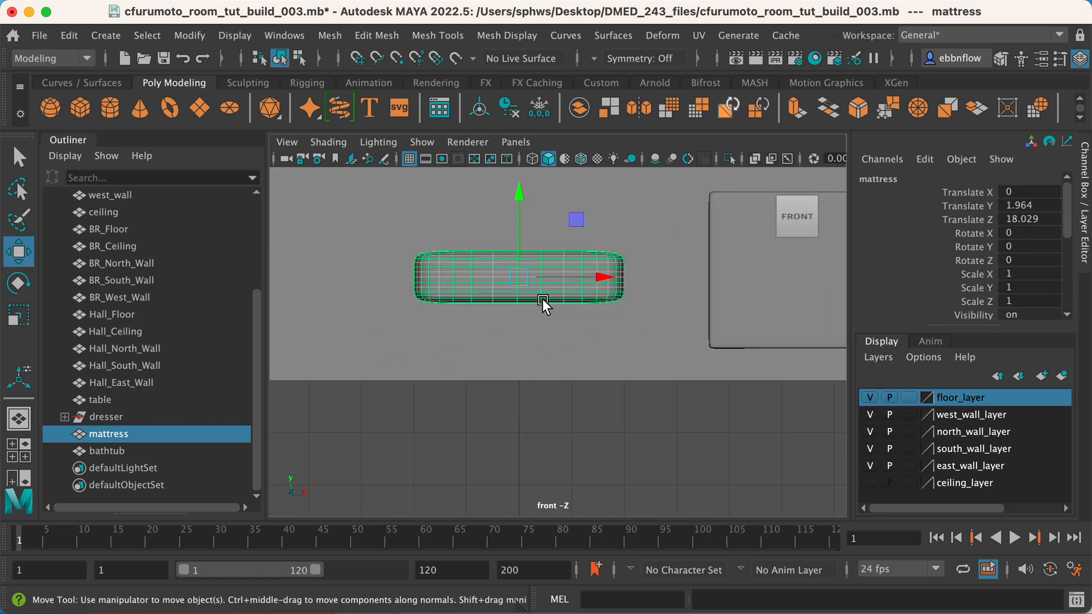
middle_click_drag(524, 272, 543, 326, "alt")
scroll(551, 309, "up", 2)
key("d")
key("v")
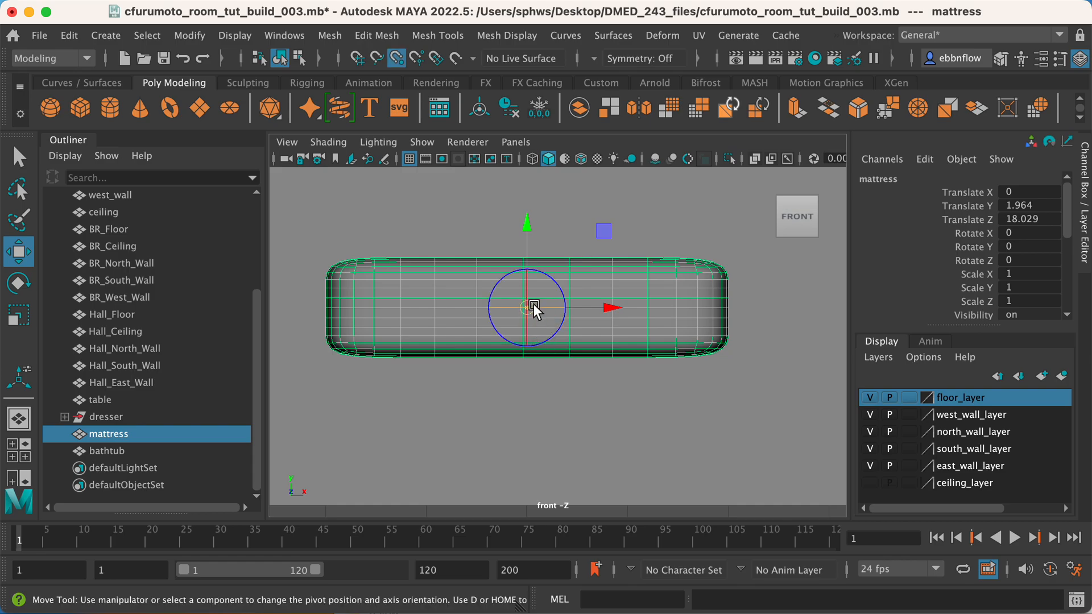
left_click_drag(527, 306, 529, 361)
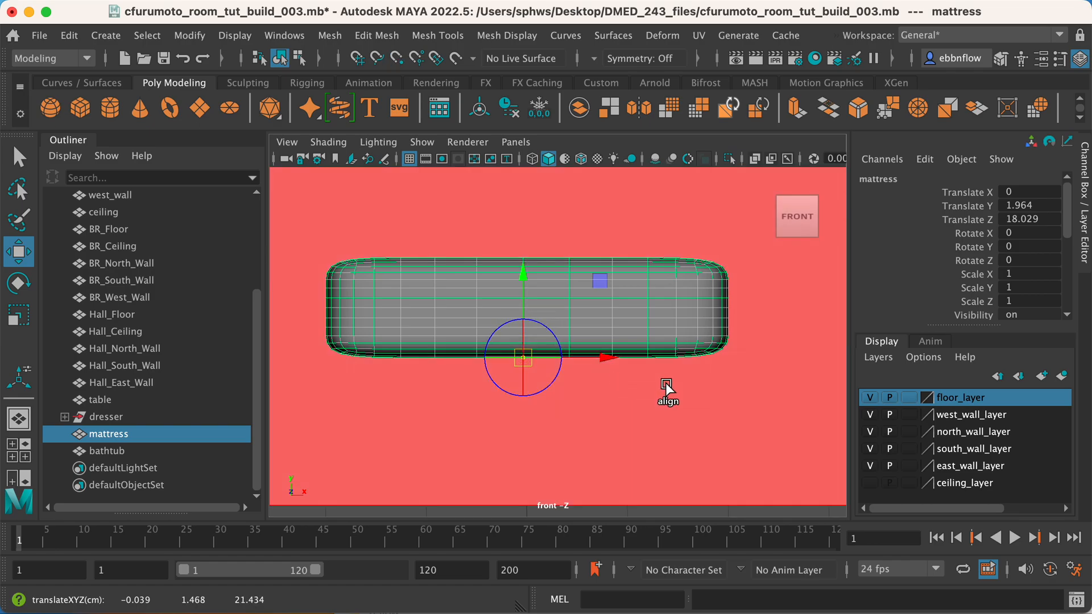
key("d")
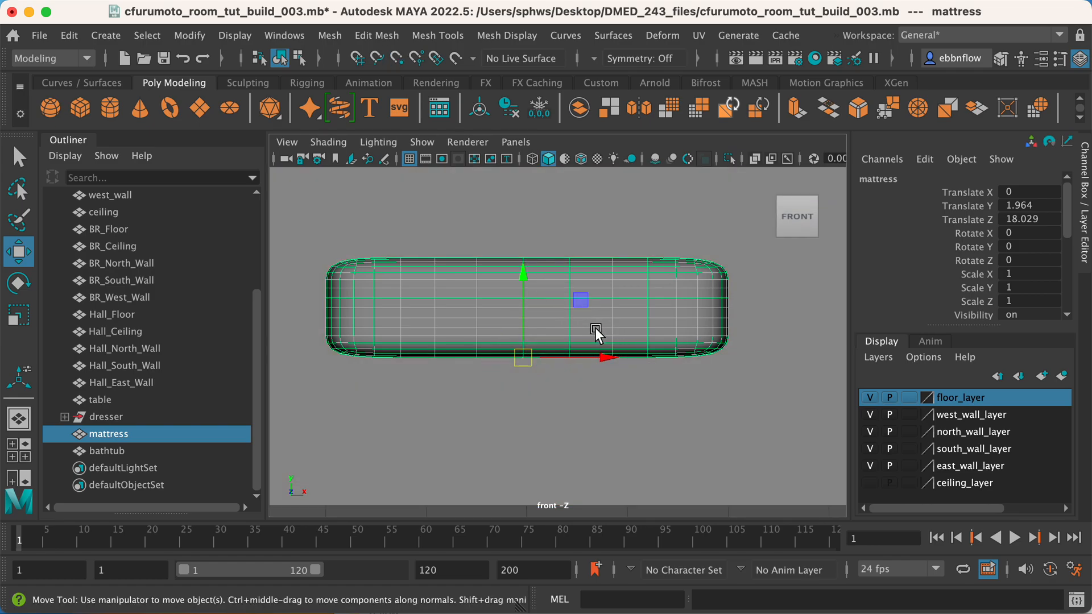
Vertex-snap the mattress down onto the floor, at about X -0.965, Y 0.496, Z 3.349.
scroll(544, 287, "down", 3)
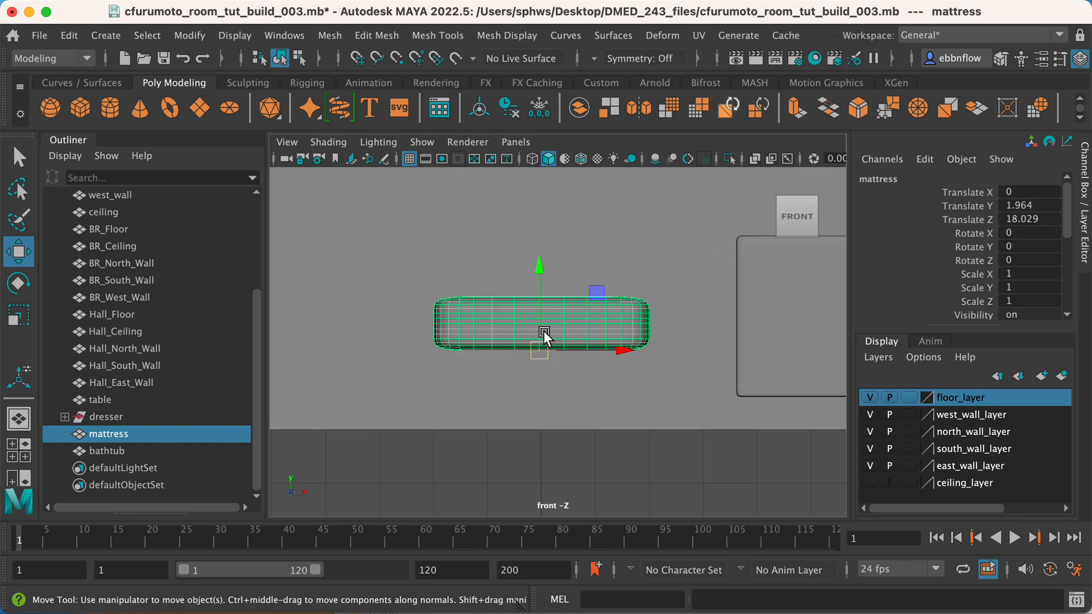
scroll(543, 331, "down", 2)
key("v")
scroll(540, 333, "up", 1)
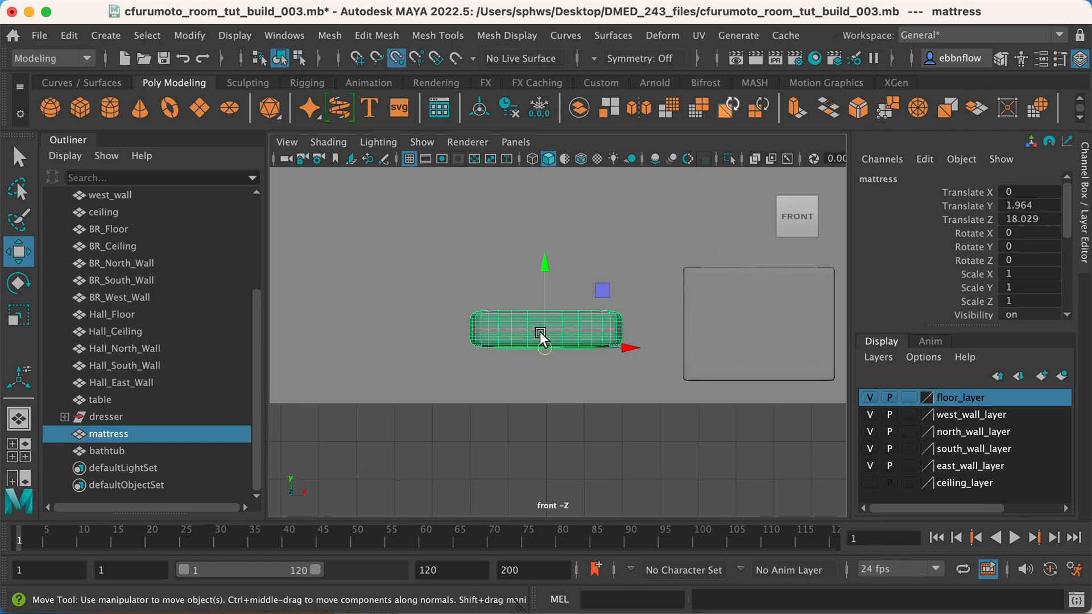
left_click_drag(546, 337, 544, 411)
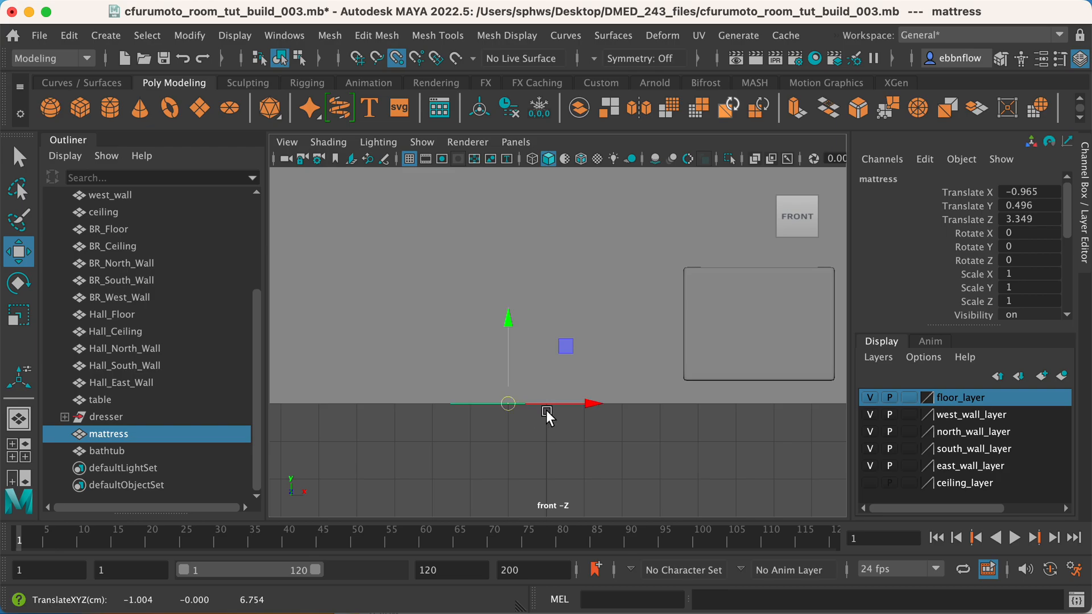
Turn on Wireframe on Shaded in the top view so the furniture outlines show over the floor.
key("space")
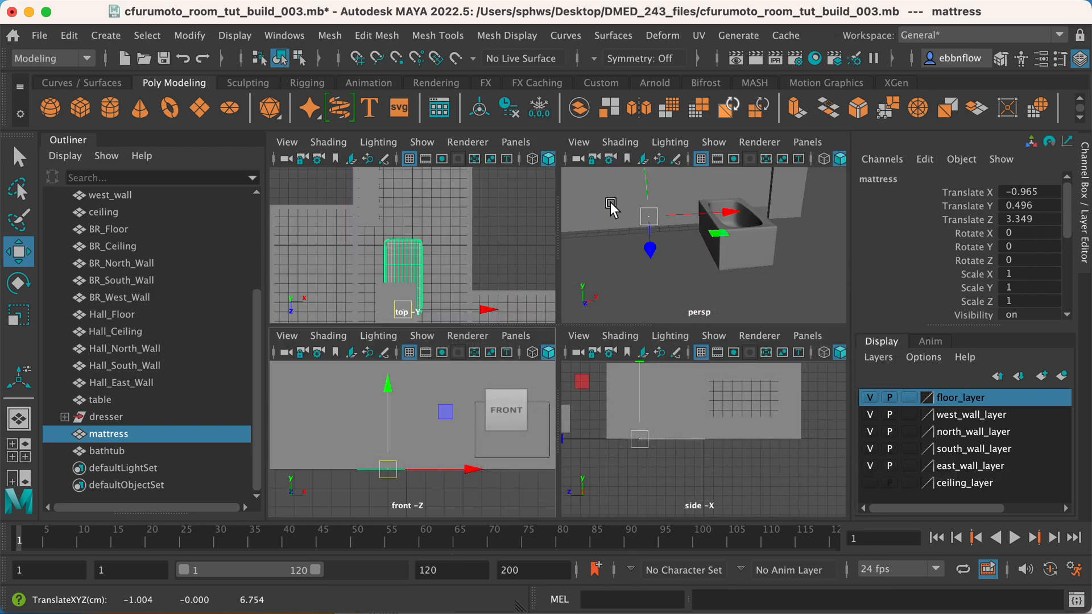
key("space")
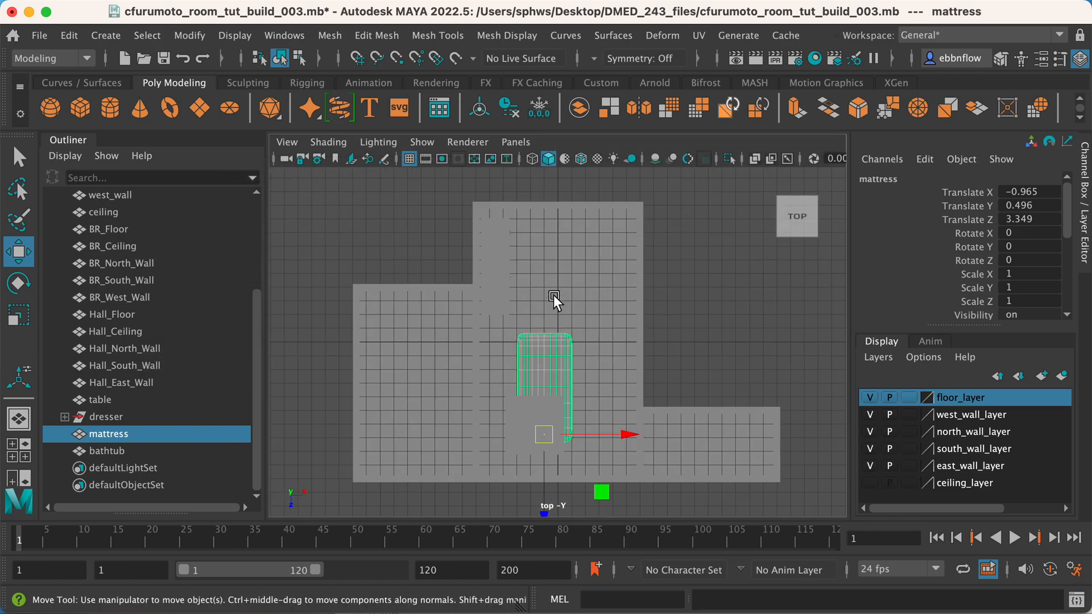
left_click(329, 141)
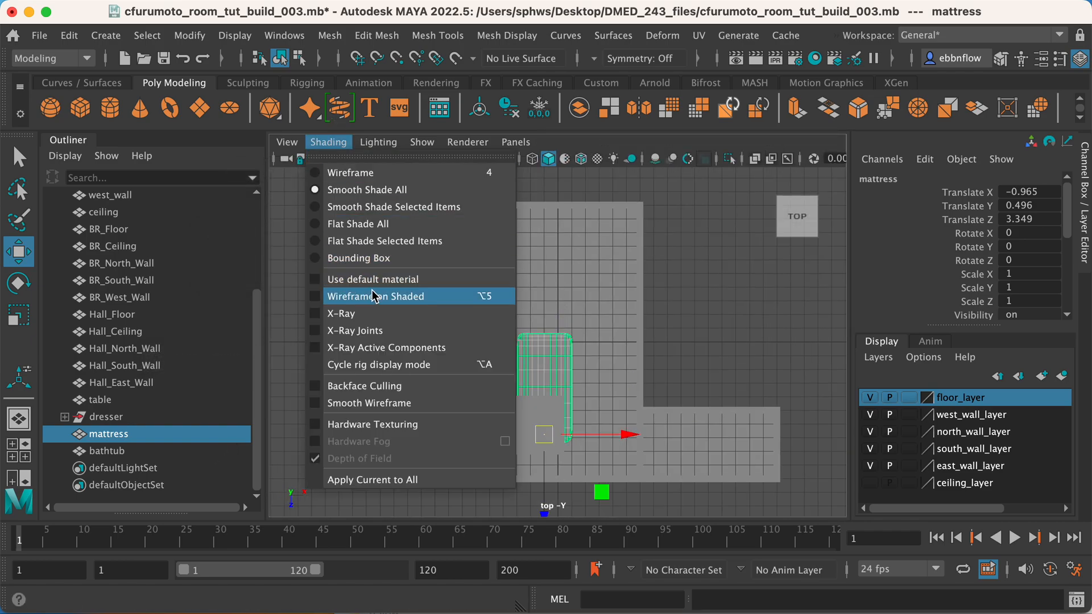
left_click(339, 296)
Move the mattress to the far end of the main room, at about X 0.843, Z -5.755, and deselect it.
left_click_drag(542, 509, 548, 398)
left_click_drag(626, 324, 653, 322)
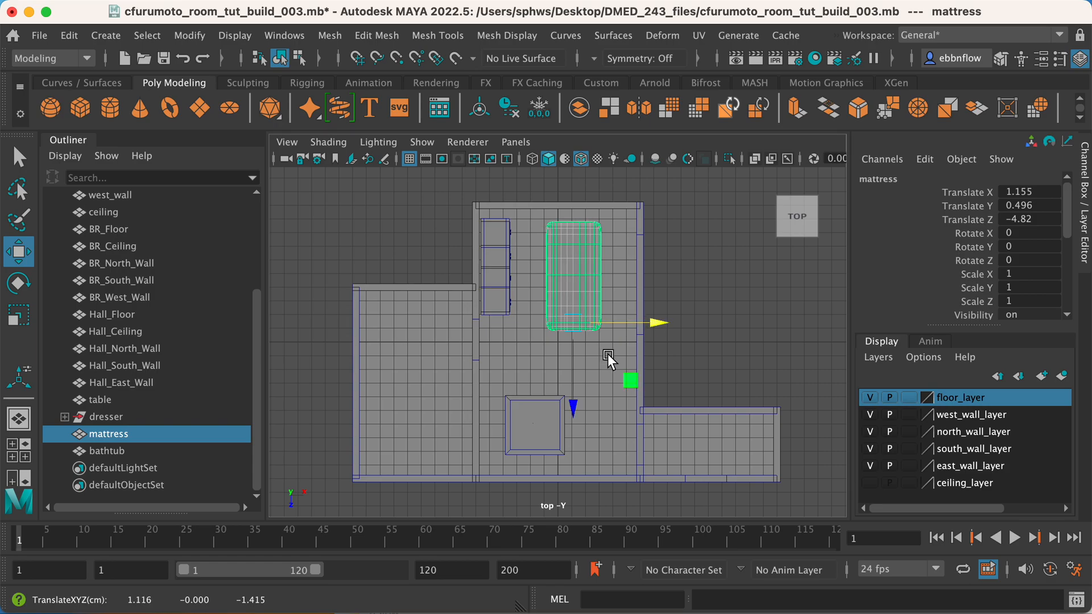
left_click_drag(571, 404, 578, 391)
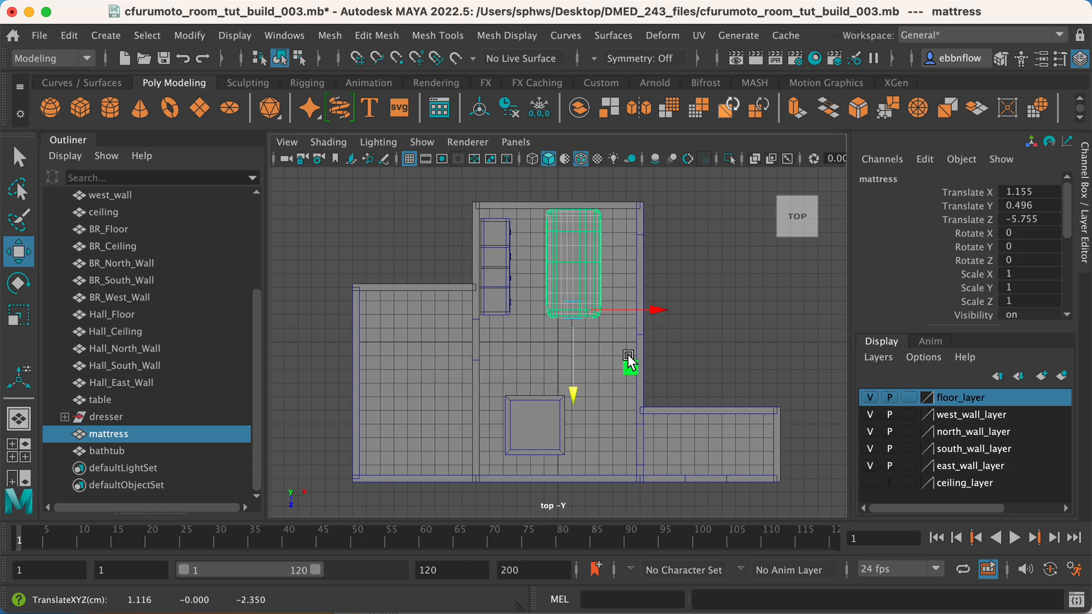
left_click_drag(643, 310, 638, 310)
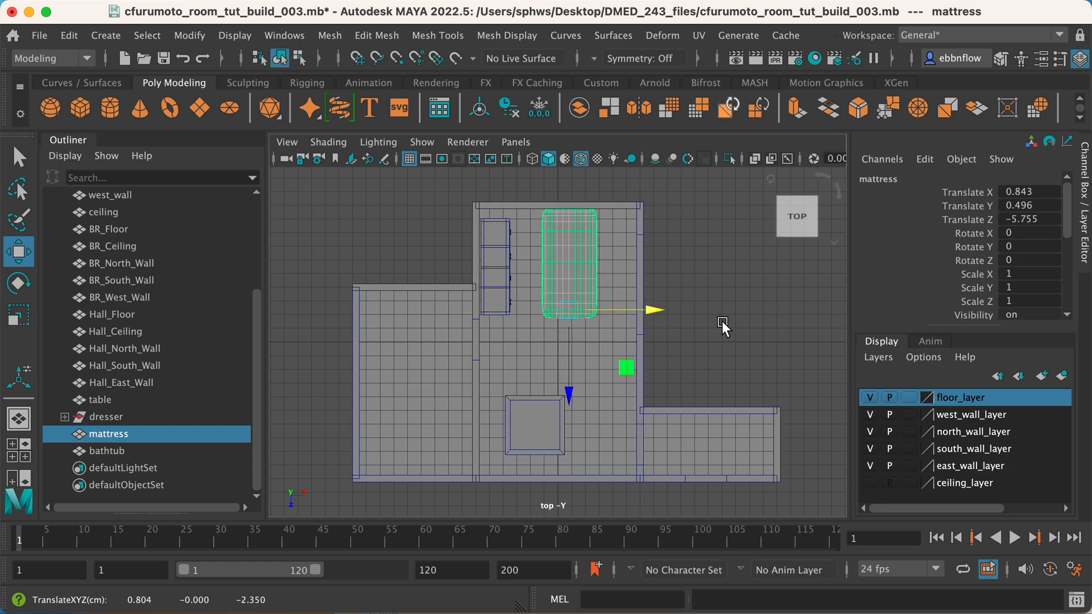
left_click(742, 371)
Select the bathtub and move its pivot to its lower-left corner in the front view.
key("space")
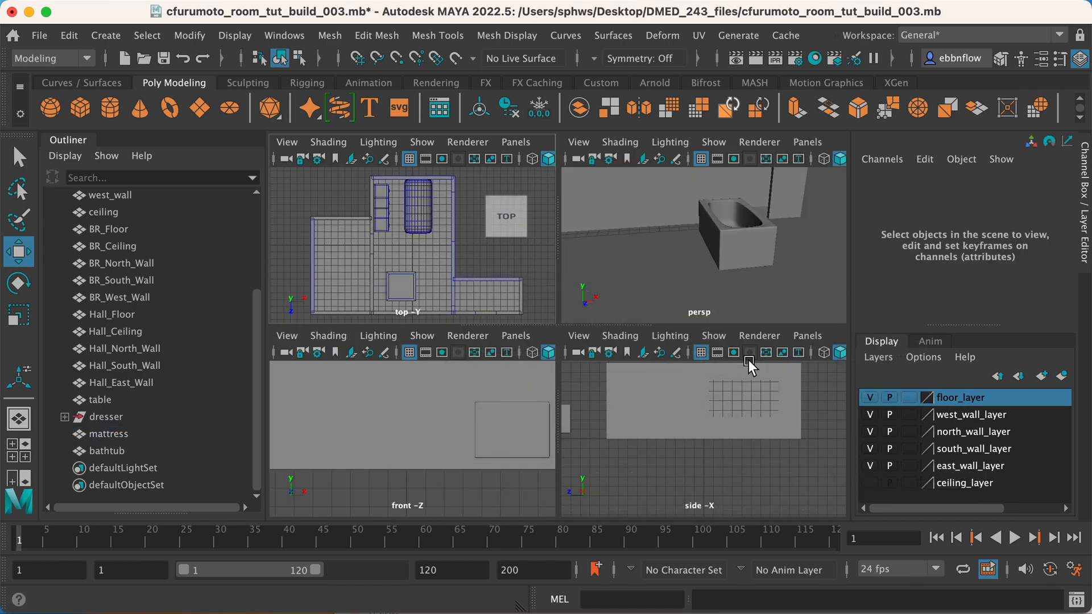
key("space")
scroll(639, 300, "down", 5)
left_click_drag(617, 323, 580, 315, "alt")
left_click(580, 315)
key("space")
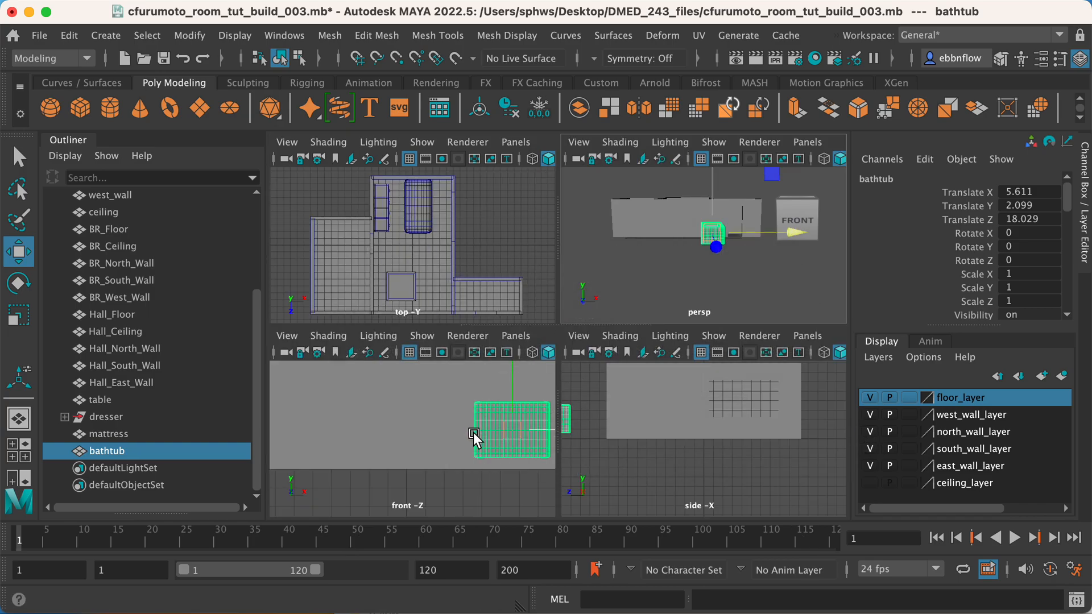
key("space")
middle_click_drag(606, 366, 475, 364, "alt")
scroll(585, 398, "up", 3)
middle_click_drag(605, 312, 514, 362, "alt")
key("d")
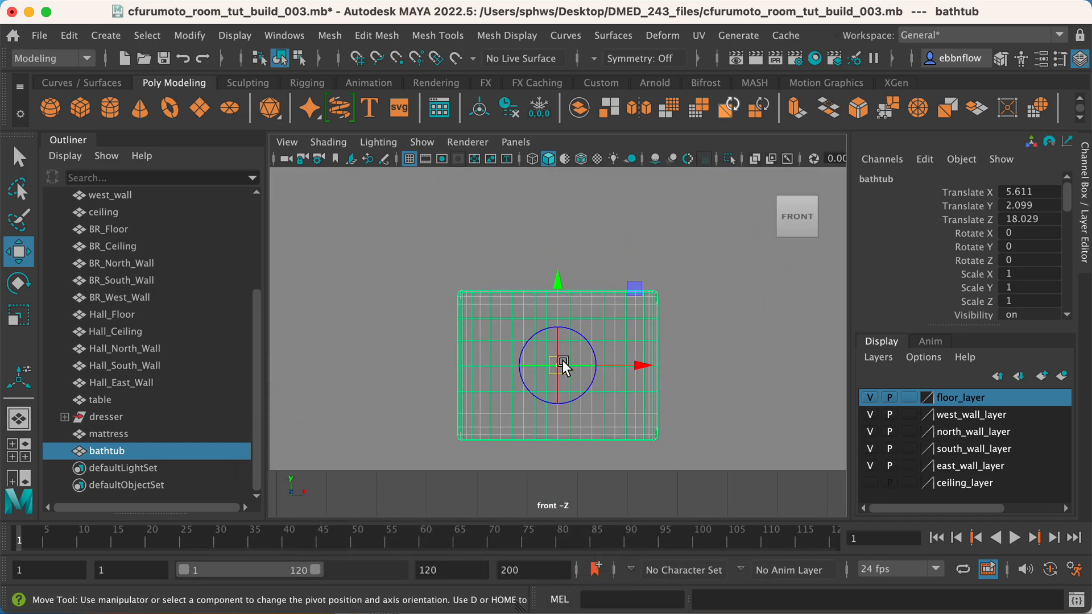
key("v")
left_click_drag(554, 369, 463, 443)
Vertex-snap the bathtub's pivot onto its underside beside the rounded lower-left corner and finish editing the pivot.
scroll(466, 441, "up", 3)
scroll(467, 441, "up", 1)
middle_click_drag(468, 440, 604, 296, "alt")
scroll(599, 316, "up", 10)
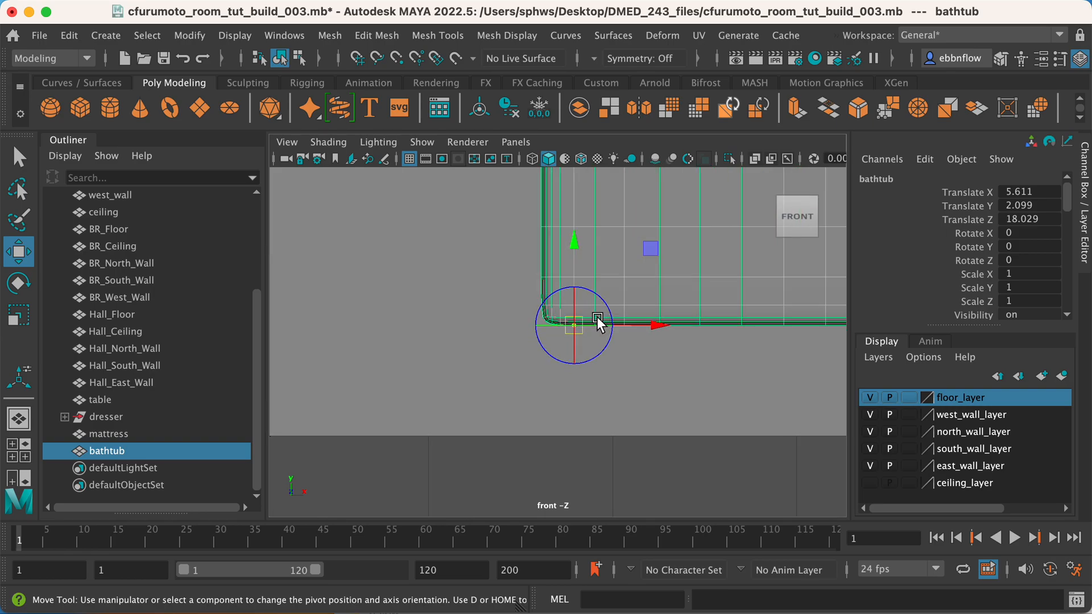
key("v")
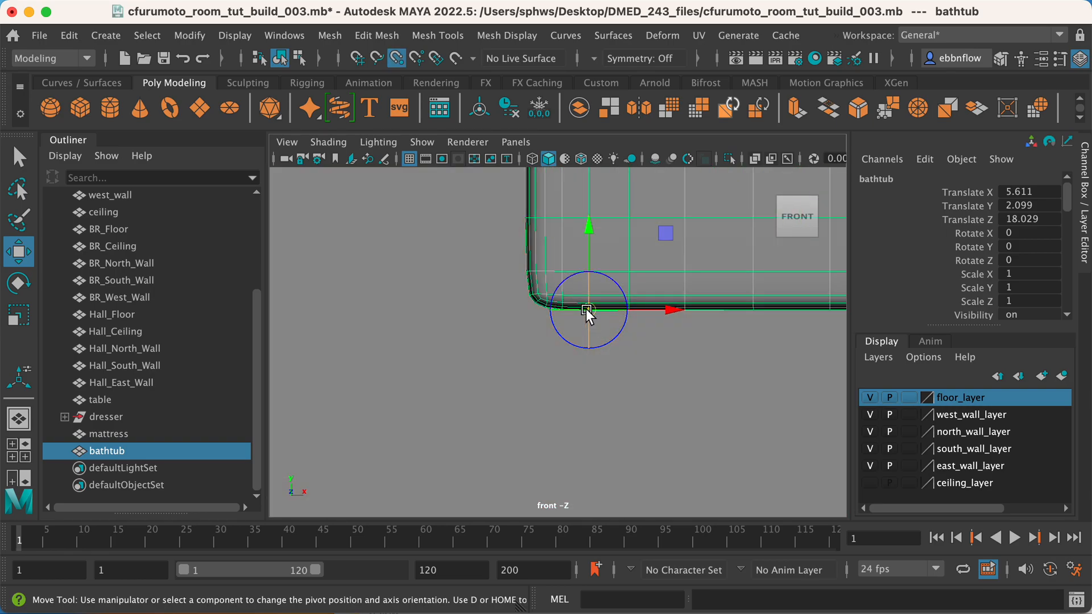
left_click_drag(589, 312, 756, 320)
scroll(706, 282, "down", 5)
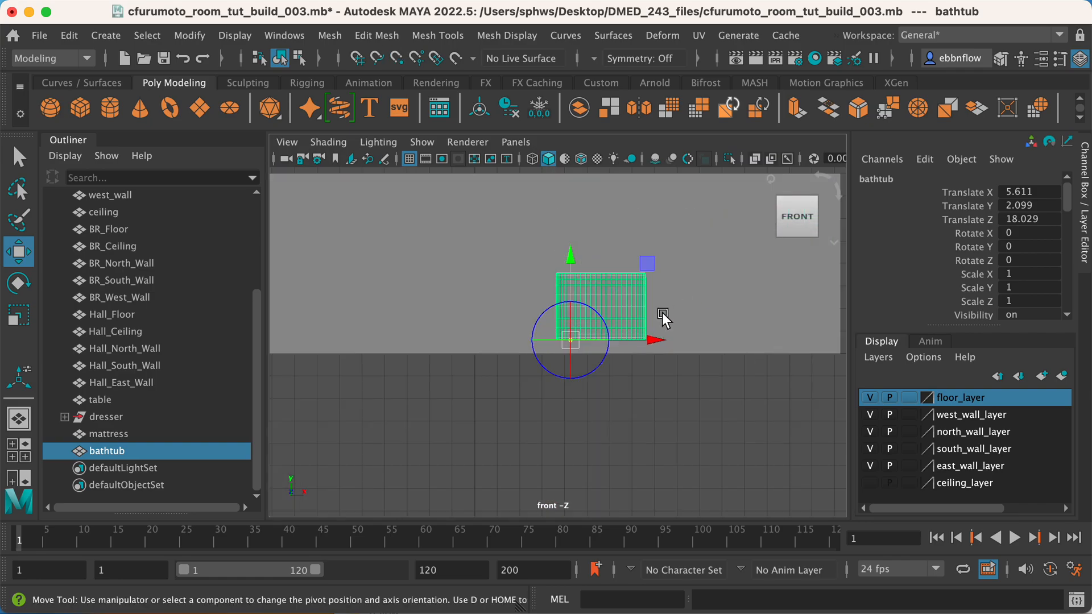
scroll(662, 312, "up", 2)
key("d")
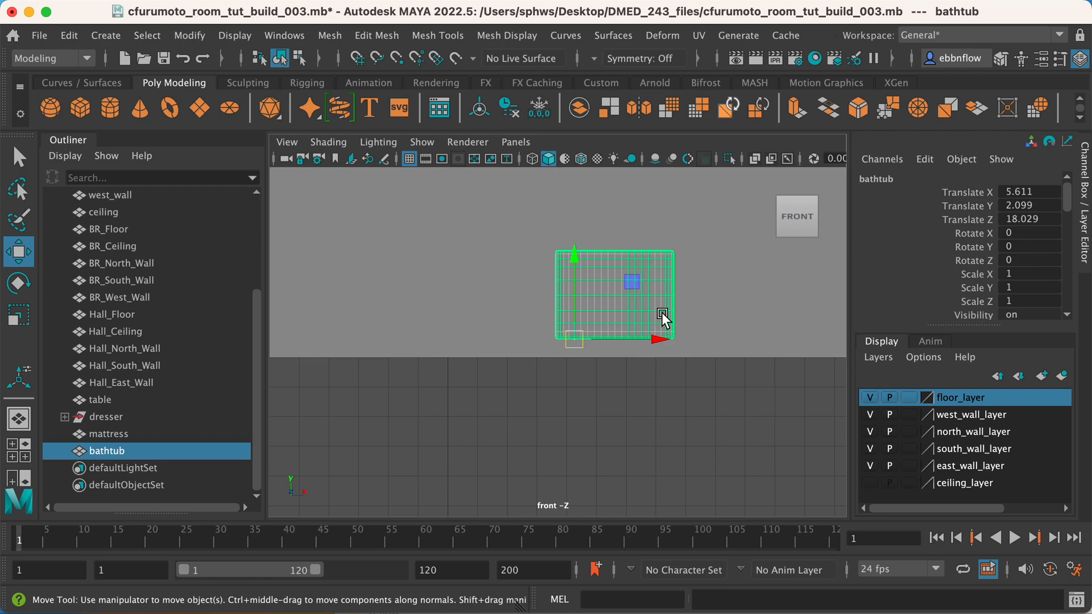
Vertex-snap the bathtub down onto the floor, at about X 3.889, Y 1.514, Z -6.244.
key("space")
key("space")
scroll(599, 349, "up", 5)
scroll(595, 343, "down", 5)
key("v")
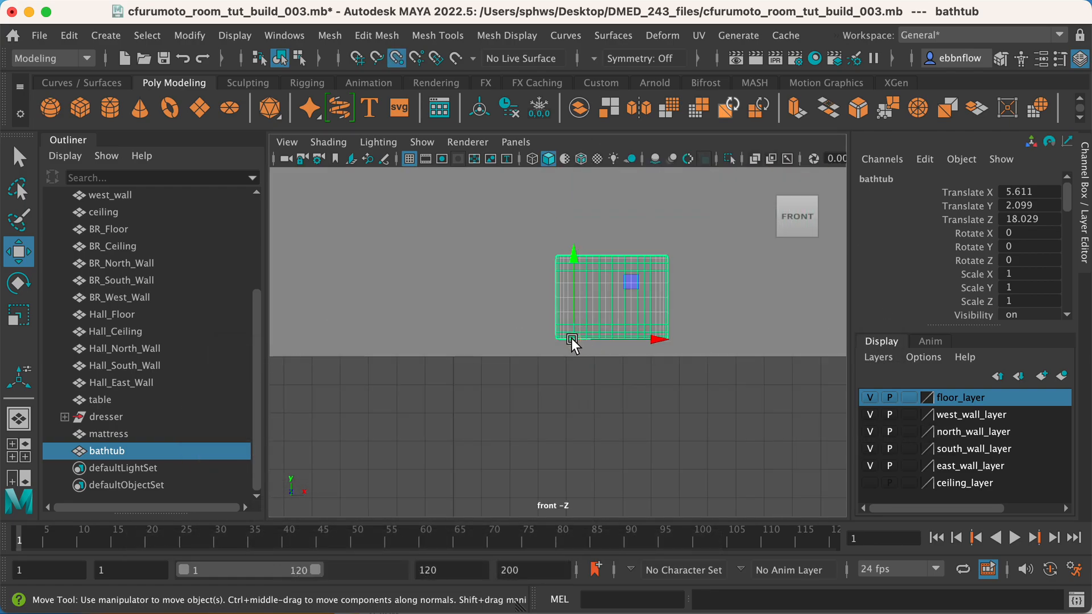
left_click_drag(571, 339, 527, 366)
Move the bathtub into the bathroom beside its west wall, at about X -12.643, Z 4.812.
key("space")
key("space")
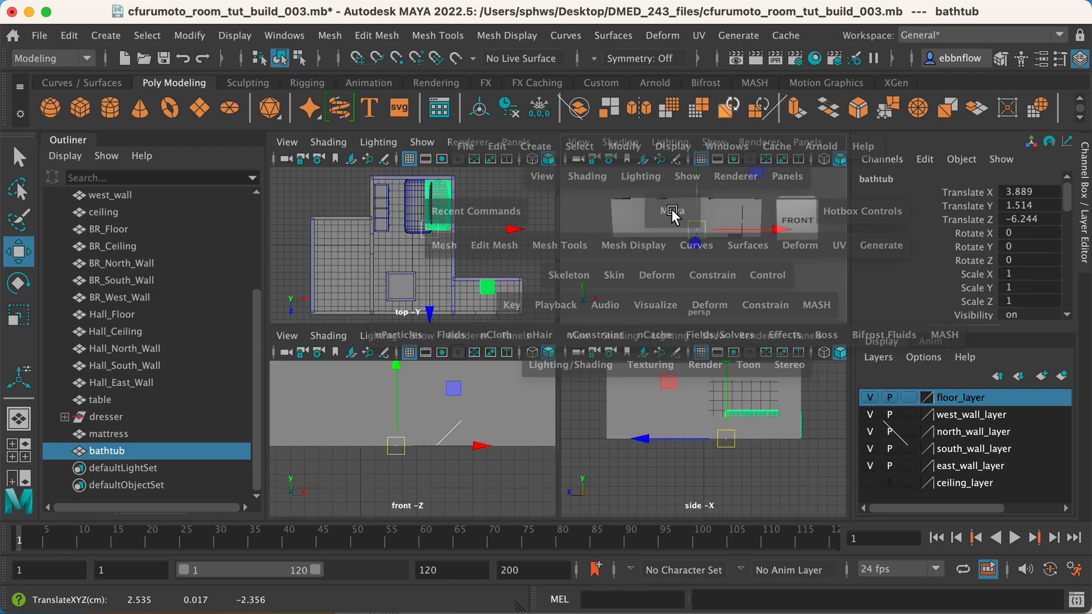
left_click_drag(581, 292, 491, 370, "alt")
left_click_drag(412, 420, 405, 517)
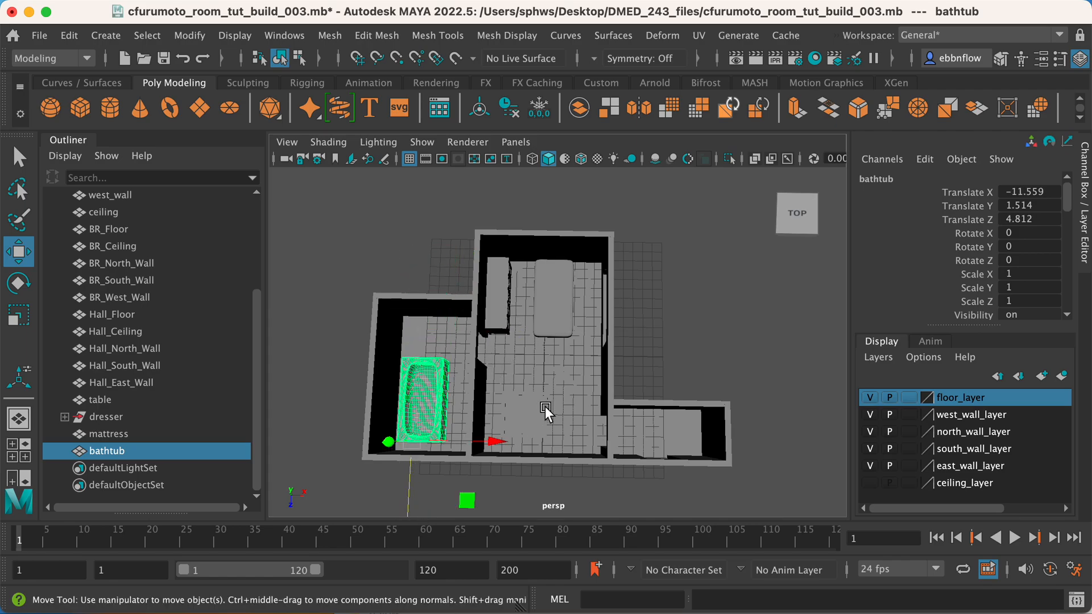
left_click_drag(495, 439, 483, 441)
Fit the bathtub into the bathroom corner in the top view, at about X -12.467, Z 5.724.
key("space")
key("space")
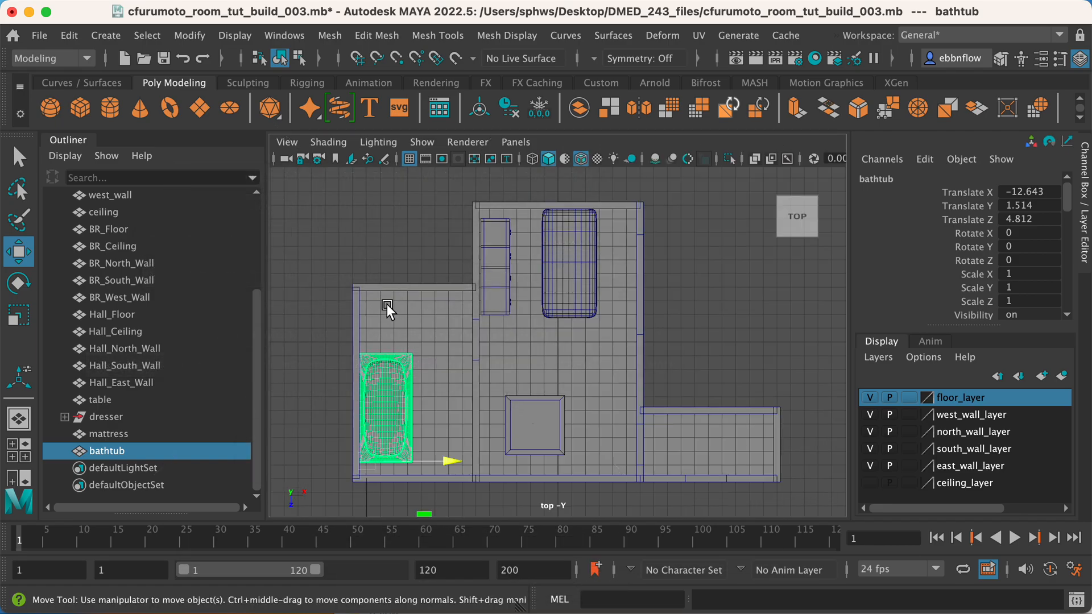
middle_click_drag(386, 305, 602, 227, "alt")
scroll(610, 319, "up", 5)
scroll(597, 319, "up", 3)
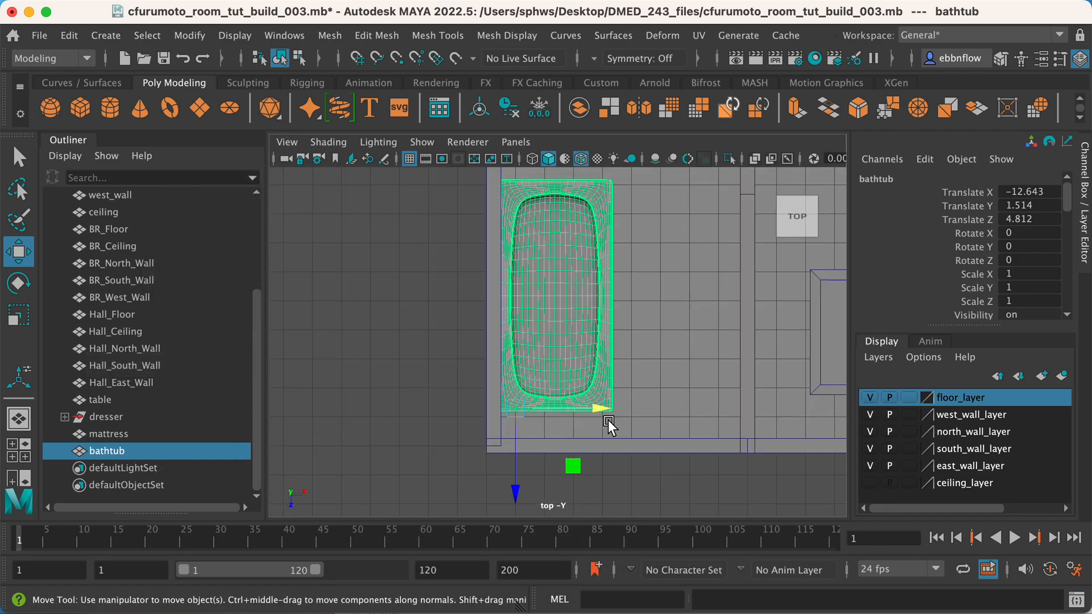
left_click_drag(599, 410, 599, 408)
left_click_drag(518, 470, 517, 489)
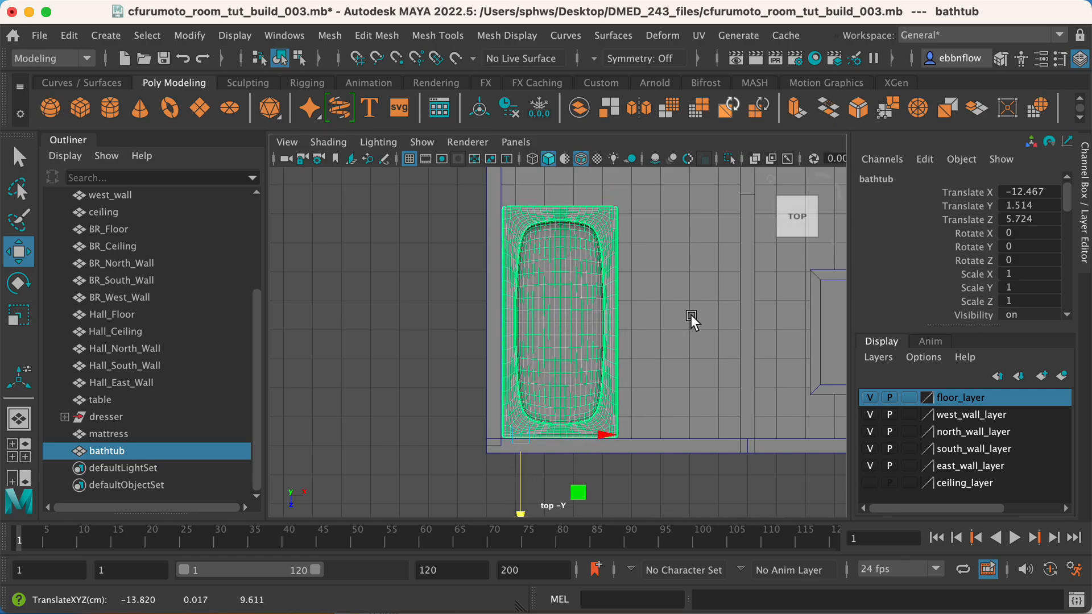
Deselect the bathtub and examine the placement of all the furniture in the perspective view.
key("space")
key("space")
left_click(672, 340)
left_click_drag(672, 340, 648, 351, "alt")
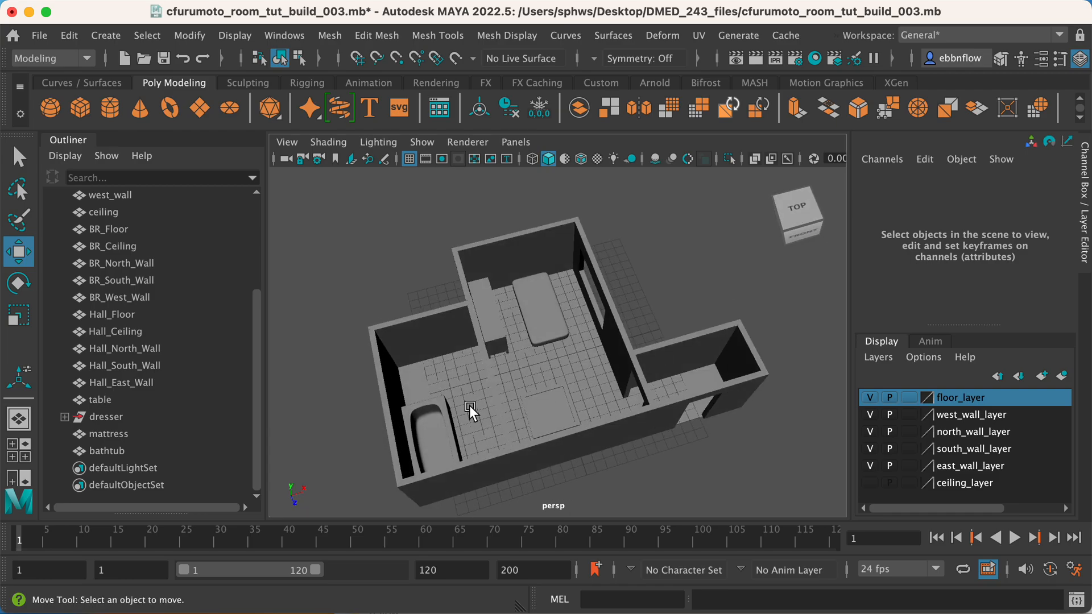
left_click(444, 406)
mouse_move(462, 394)
left_mouse_down("alt")
mouse_move(377, 385)
mouse_move(400, 394)
mouse_move(453, 386)
left_mouse_up("alt")
left_click(516, 469)
left_click_drag(516, 469, 477, 326, "alt")
scroll(519, 336, "up", 5)
middle_click_drag(477, 326, 520, 288, "alt")
left_click_drag(520, 288, 421, 342, "alt")
left_click_drag(408, 399, 517, 339, "alt")
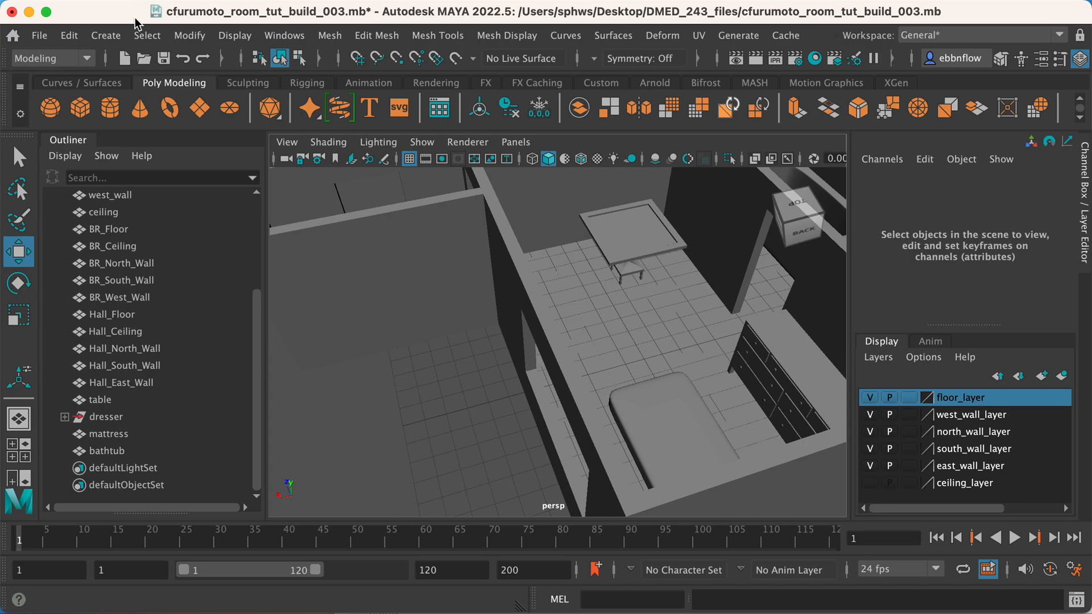
Import cfurumoto_cups_bottle_and_vases.mb into the room scene.
left_click(114, 35)
mouse_move(29, 33)
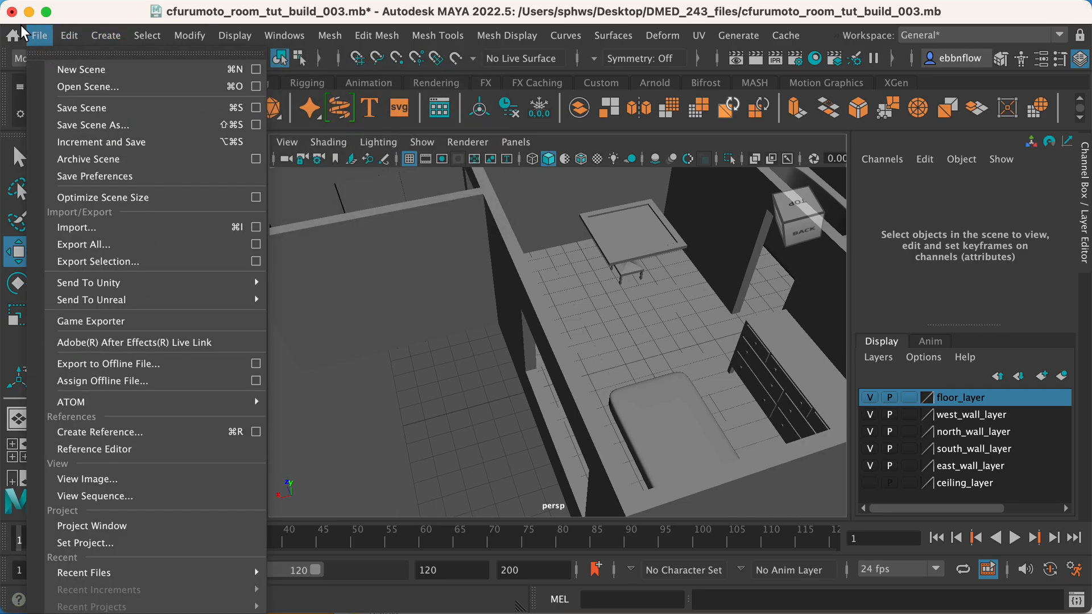
left_click(71, 230)
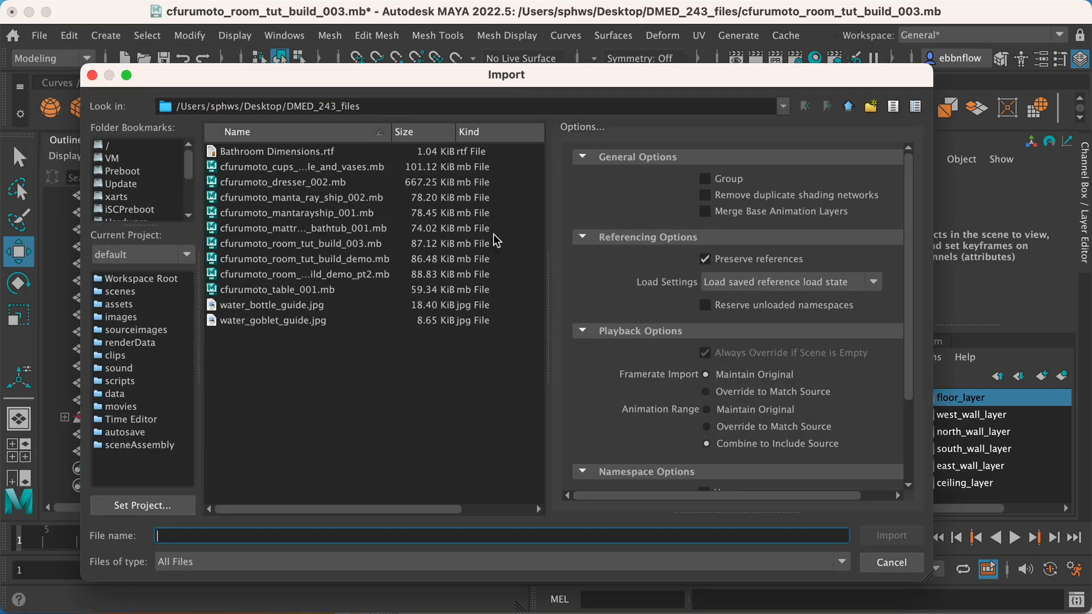
left_click(349, 168)
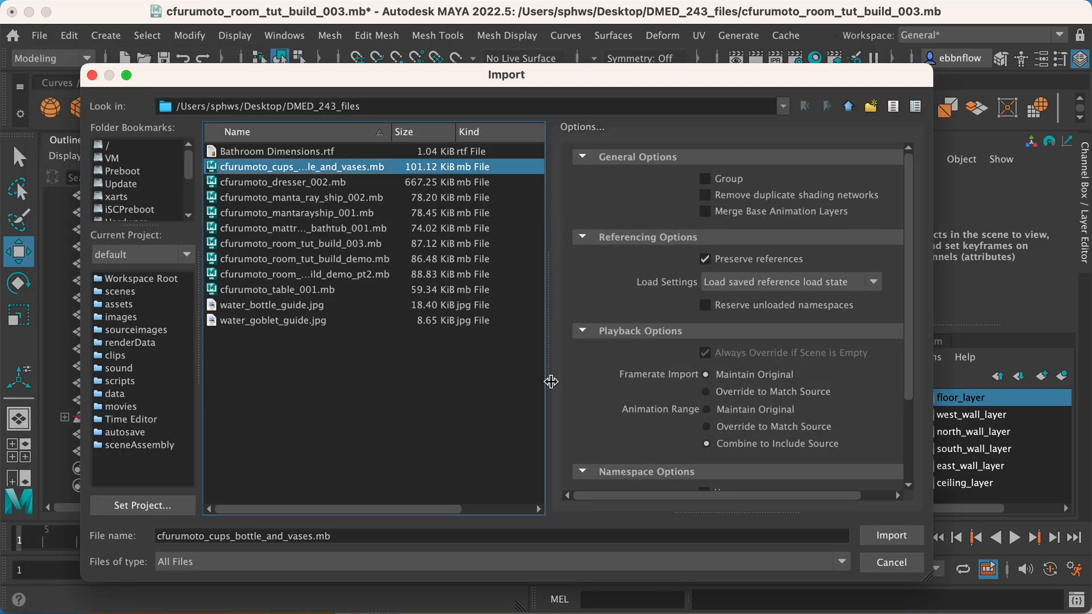
left_click(895, 537)
Examine the imported cup, goblet and bottle and compare their size with the room.
scroll(564, 406, "down", 5)
middle_click_drag(562, 405, 727, 388, "alt")
left_click(562, 373)
left_click_drag(650, 470, 605, 345, "alt")
middle_click_drag(604, 340, 614, 356, "alt")
scroll(597, 354, "up", 4)
left_click(684, 285)
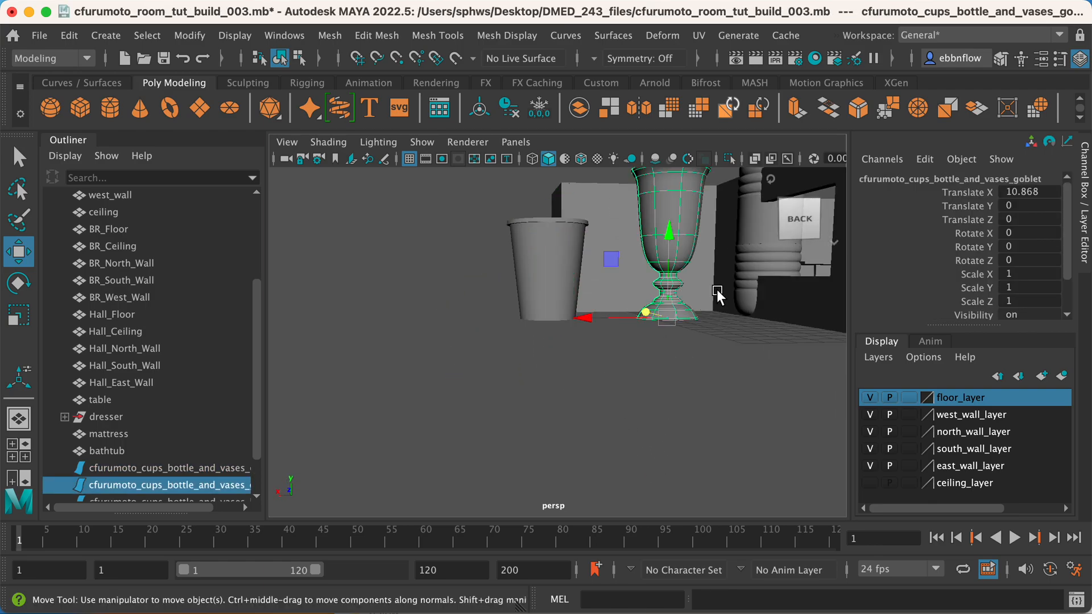
left_click(760, 249)
left_click_drag(773, 300, 578, 334, "alt")
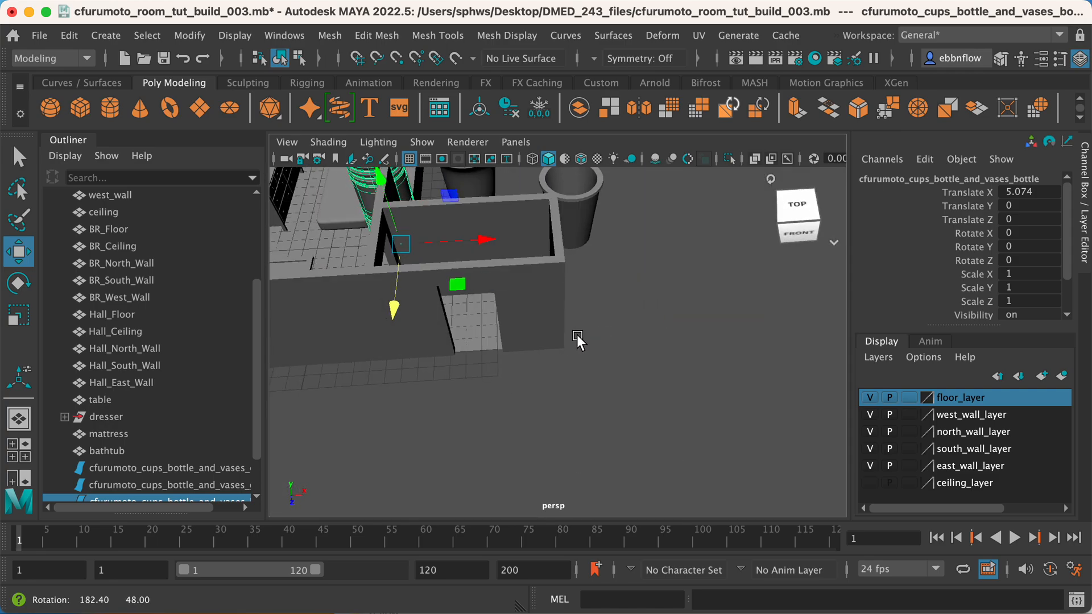
left_click_drag(546, 302, 616, 391, "alt")
Copy the imported file's name prefix from the cup's object name.
scroll(229, 462, "down", 1)
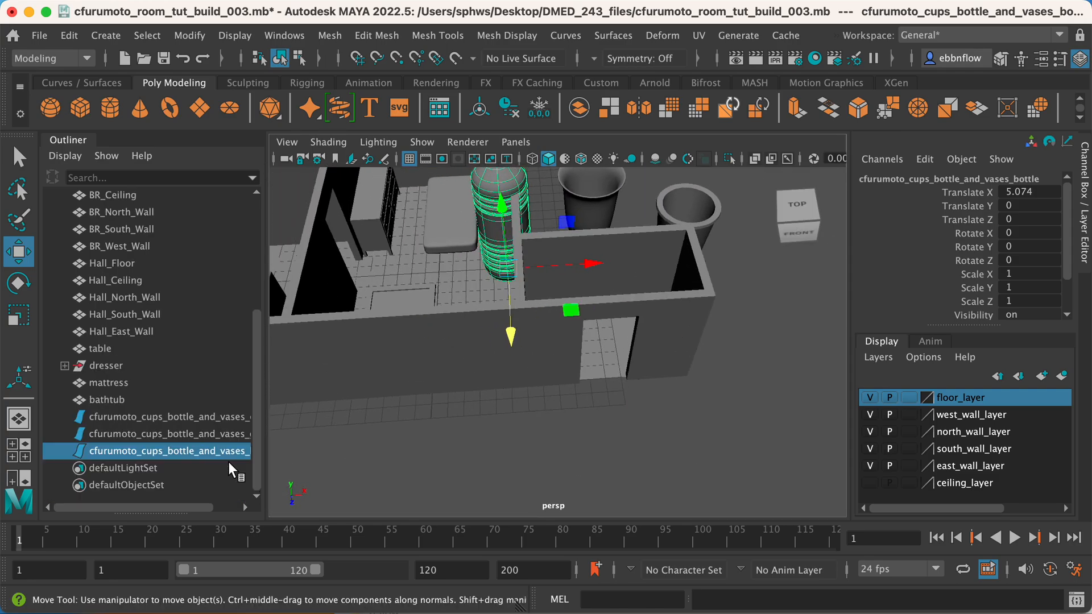
left_click(213, 417)
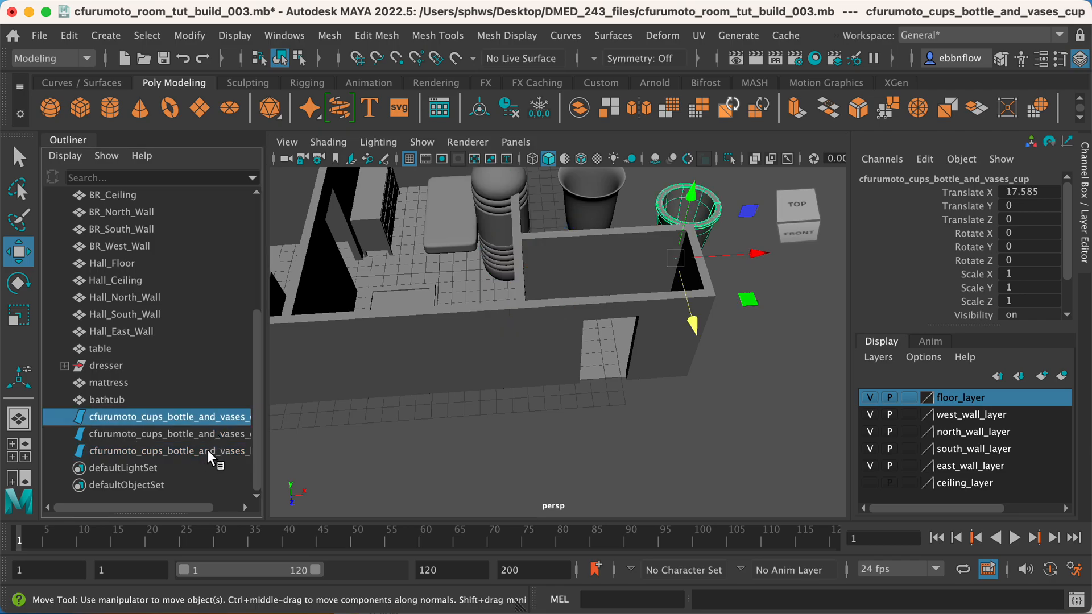
double_click(142, 417)
key("super+c")
left_click_drag(170, 510, 244, 518)
double_click(160, 419)
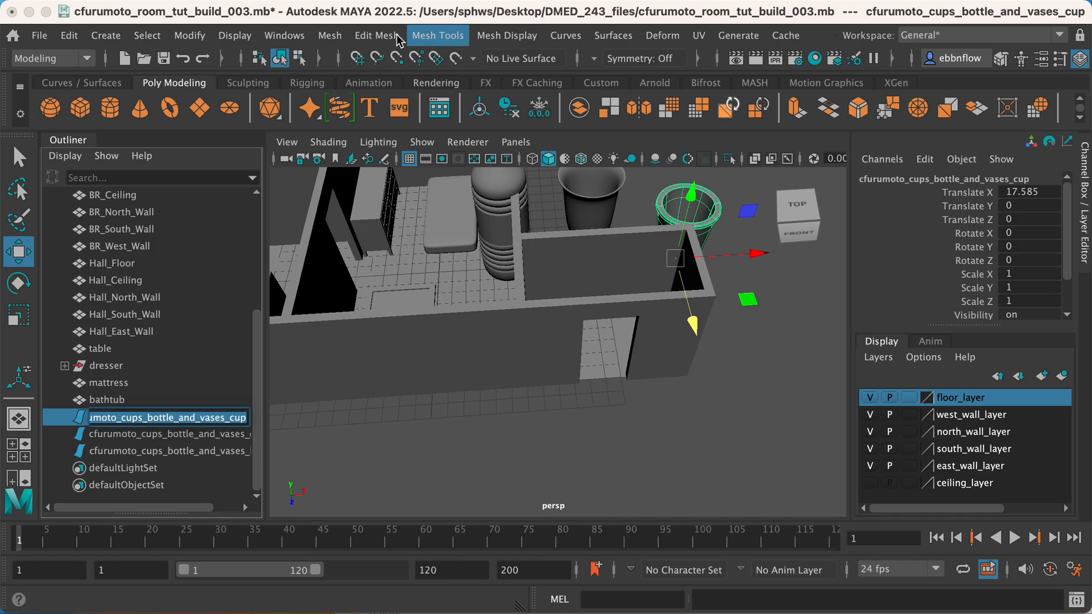
Use Search and Replace Names to strip cfurumoto_cups_bottle_and_vases_ from the selected cup, goblet and bottle, leaving the replacement empty.
left_click(190, 35)
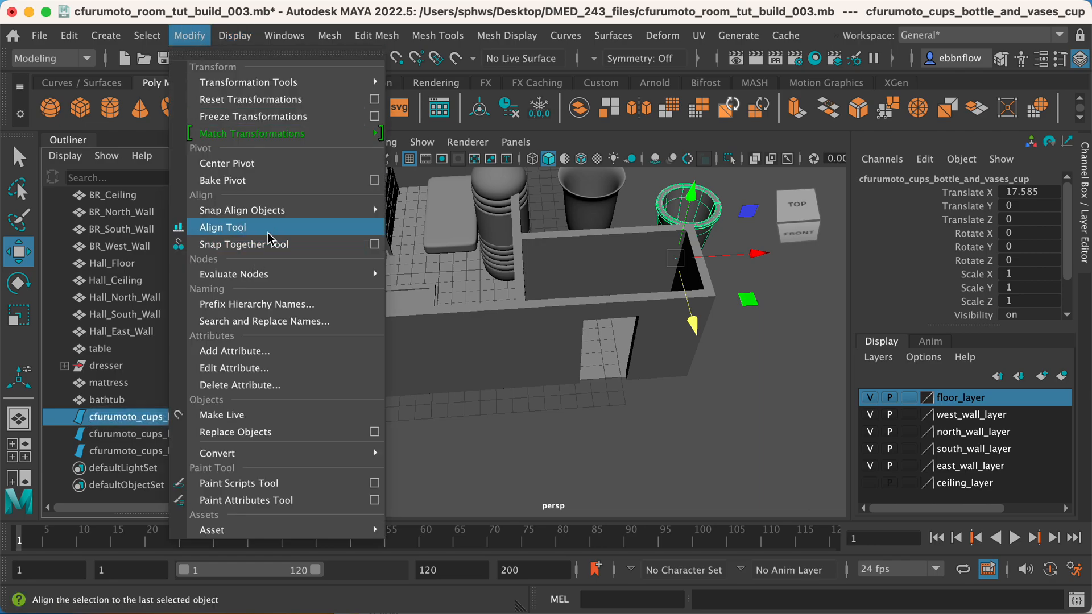
left_click(274, 322)
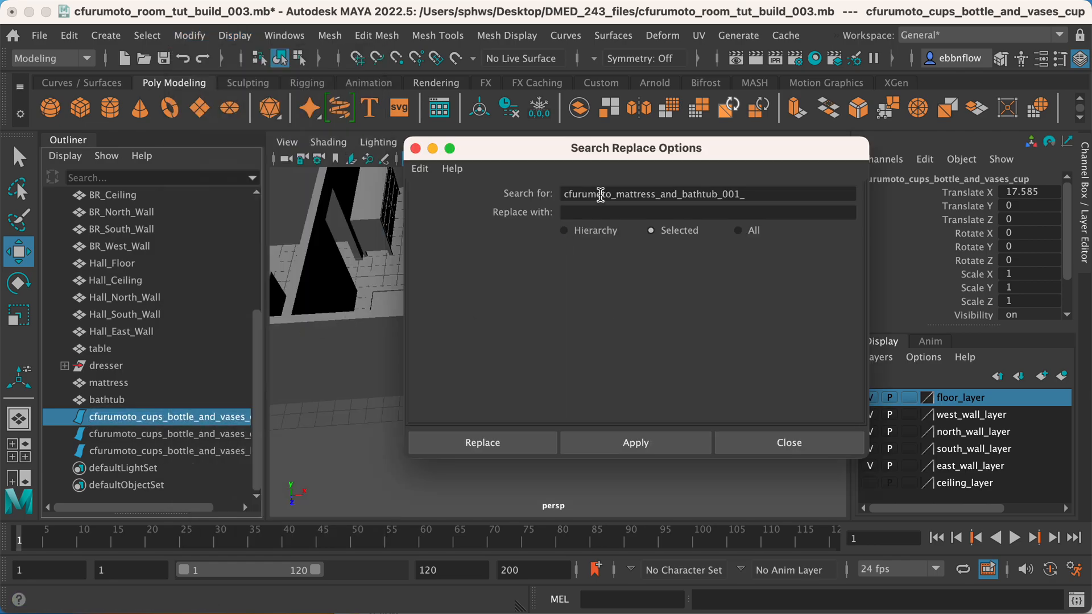
left_click_drag(761, 197, 579, 190)
key("super+v")
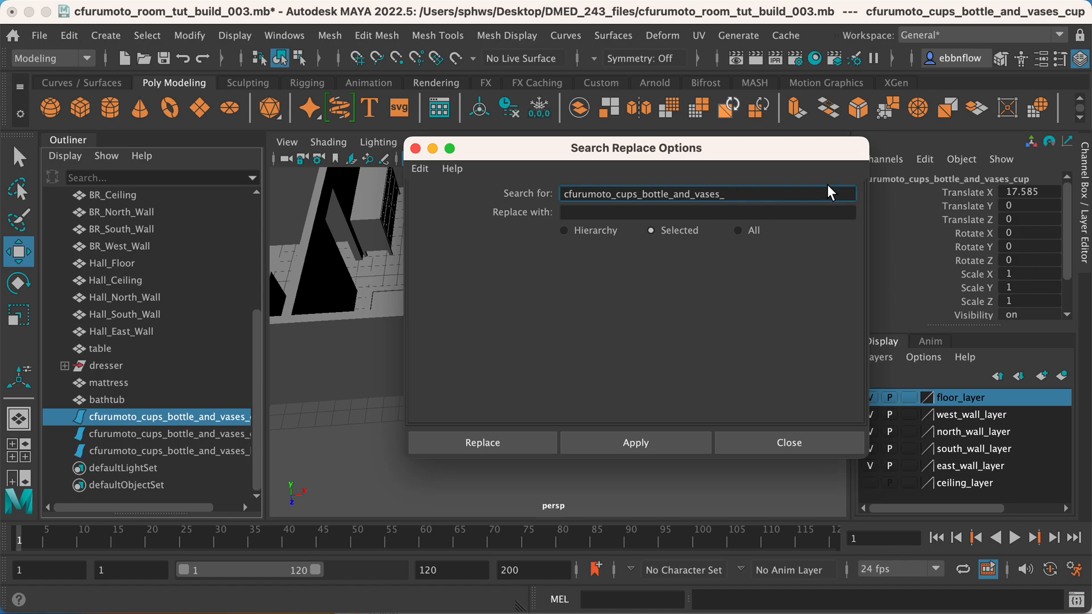
left_click(687, 213)
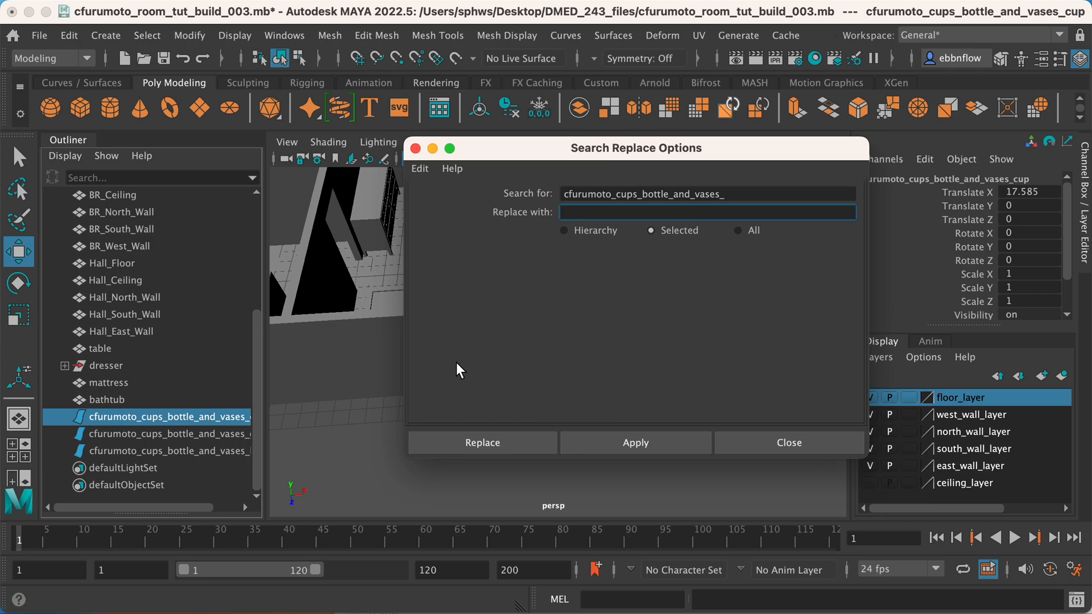
left_click(225, 451, "shift")
left_click(471, 443)
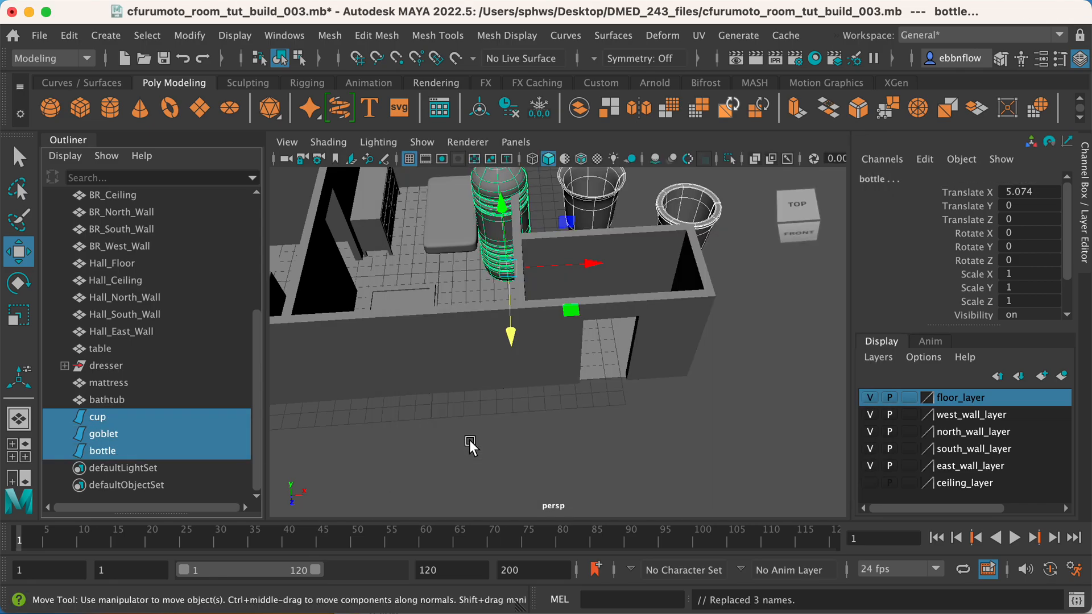
left_click_drag(520, 302, 522, 289, "alt")
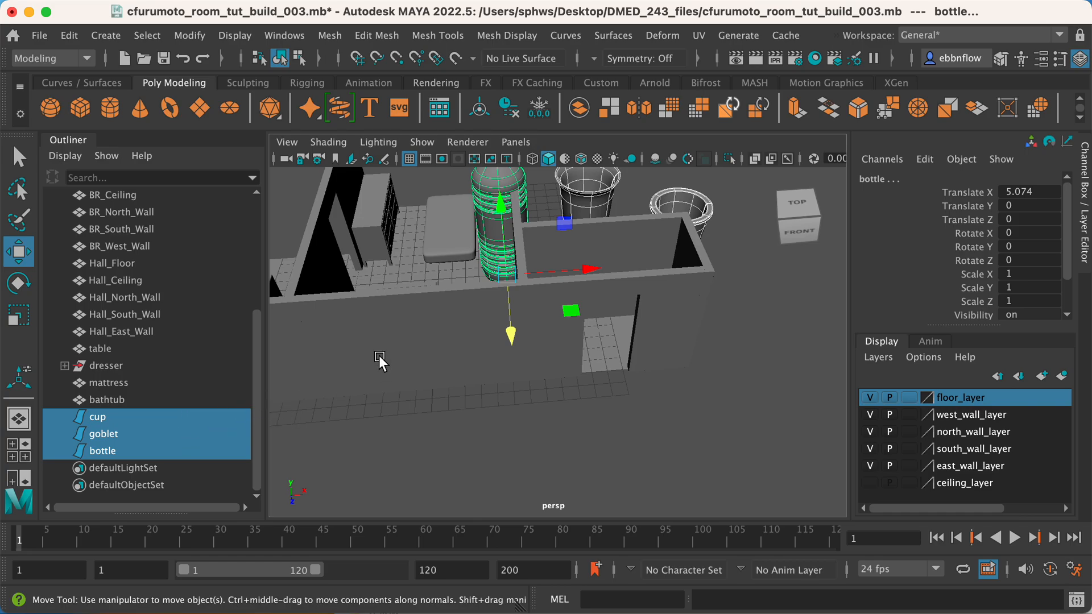
Scale the bottle down uniformly to about 0.167.
left_click(482, 264)
key("r")
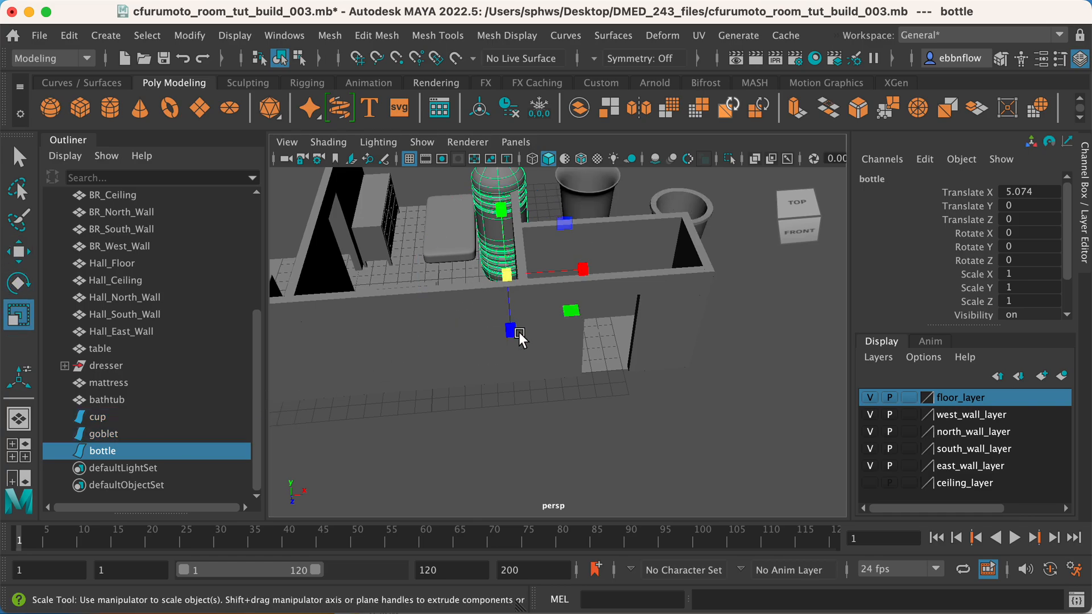
left_click_drag(517, 280, 593, 305)
scroll(607, 343, "up", 5)
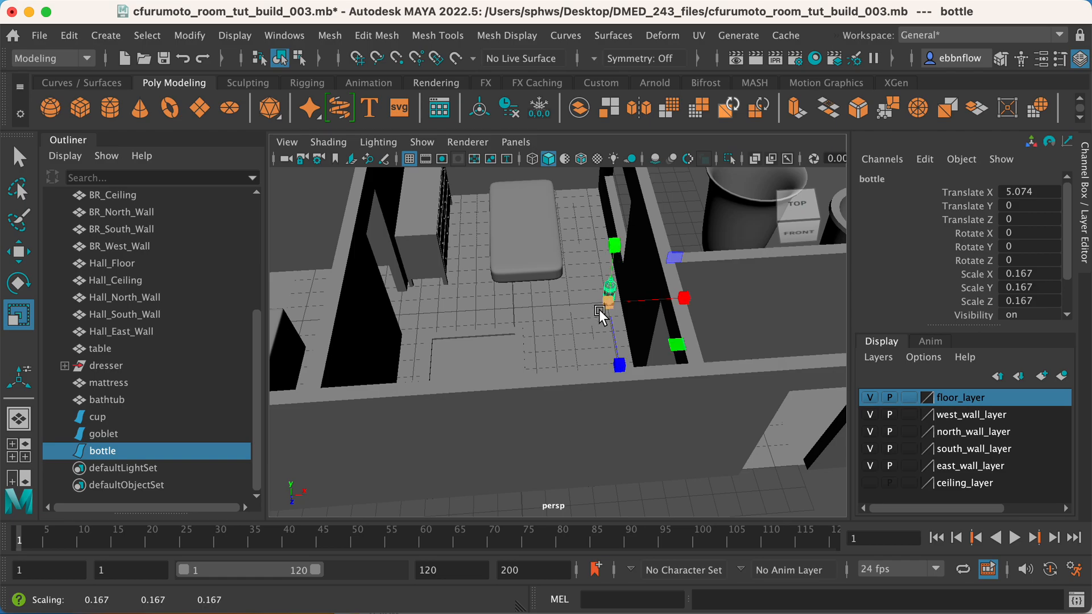
Show the scene from the side view with wireframe on shaded and X-Ray display enabled, framing the bottle and dresser.
key("w")
key("f")
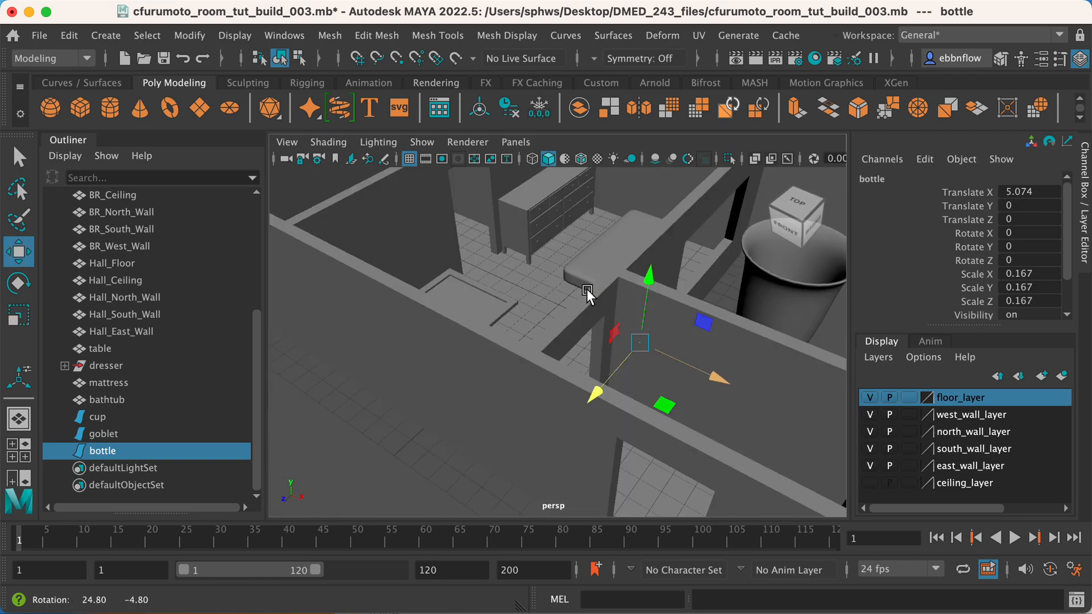
key("space")
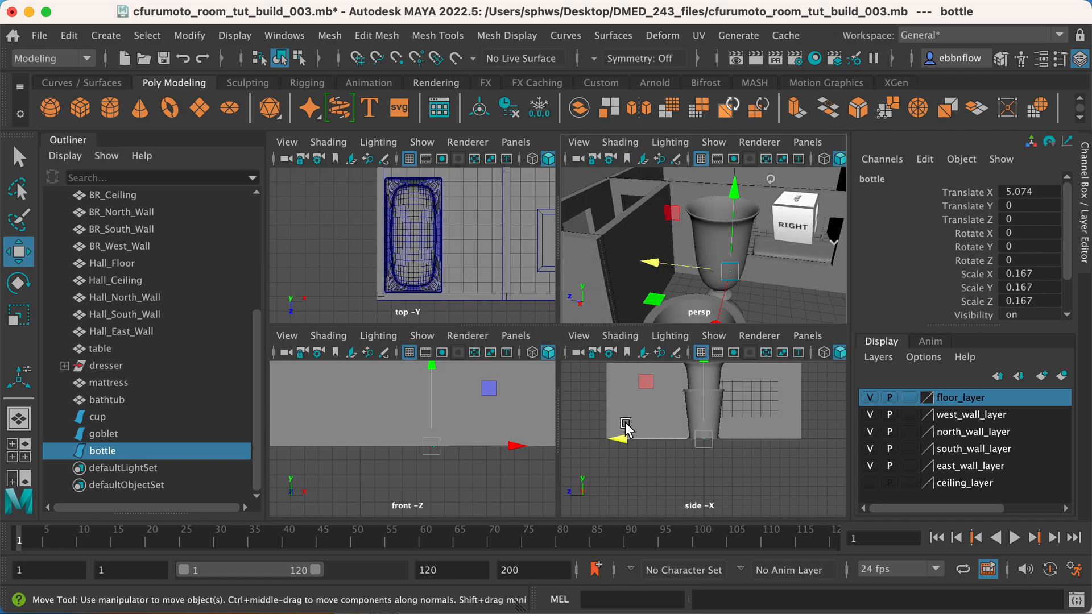
key("space")
scroll(636, 415, "up", 2)
middle_click_drag(542, 310, 490, 410, "alt")
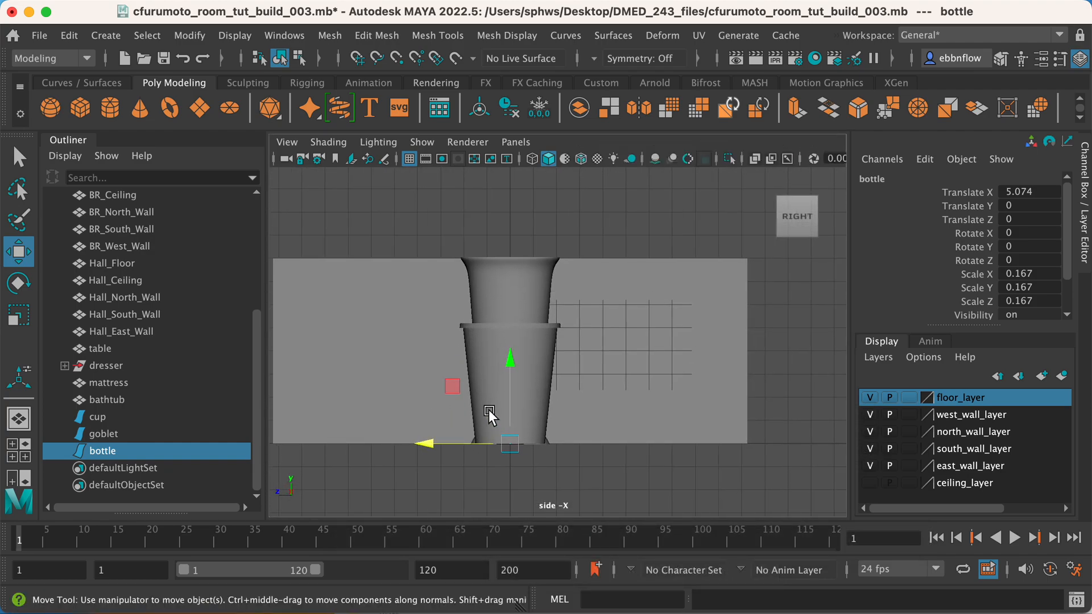
left_click(328, 141)
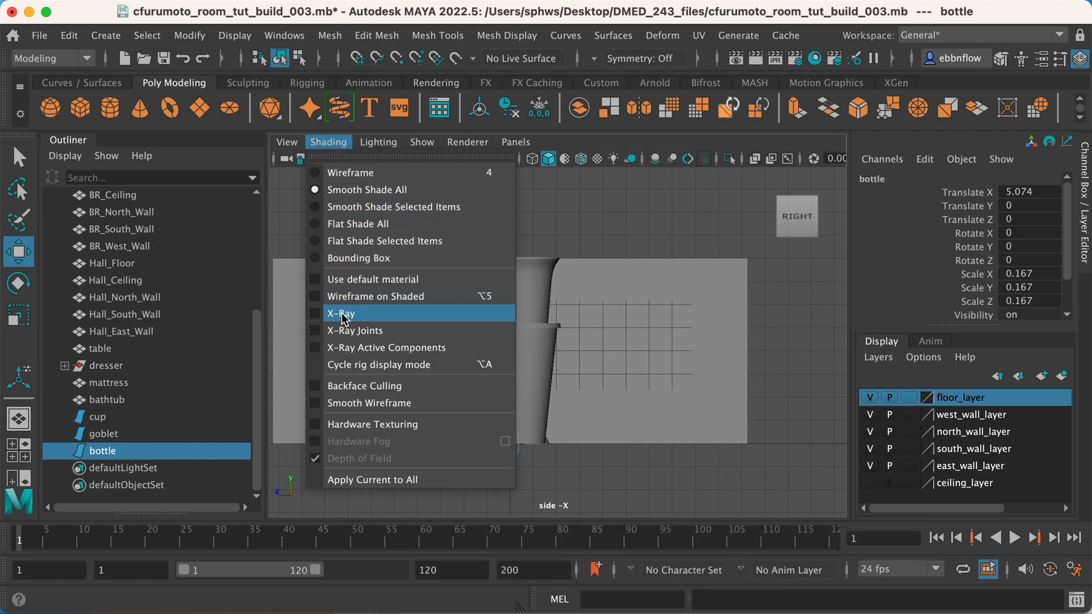
left_click(341, 297)
left_click(312, 142)
left_click(325, 312)
scroll(546, 319, "up", 3)
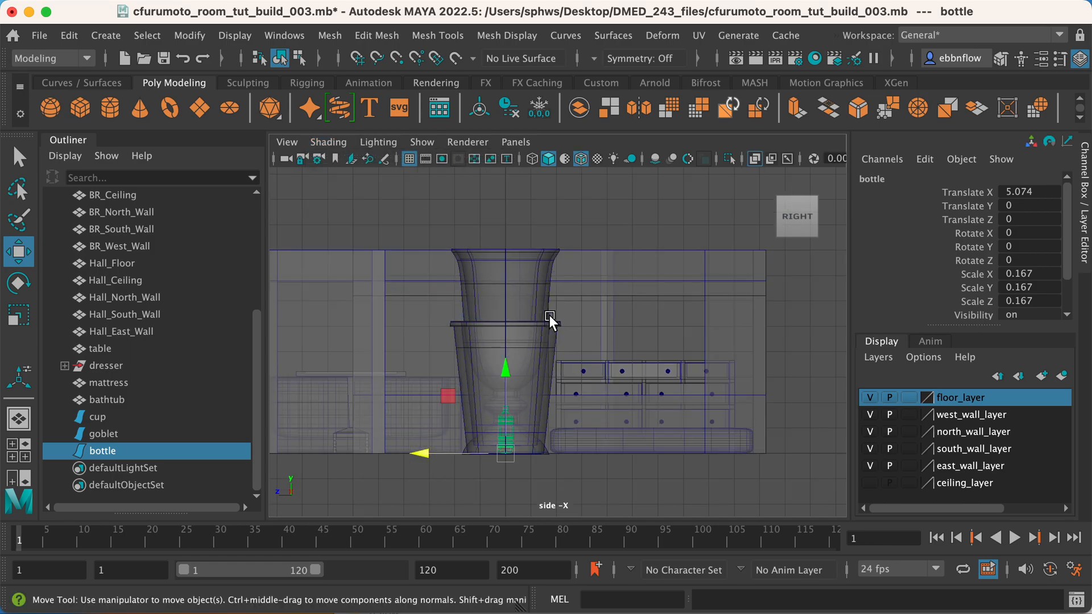
scroll(537, 323, "up", 2)
middle_click_drag(640, 439, 588, 376, "alt")
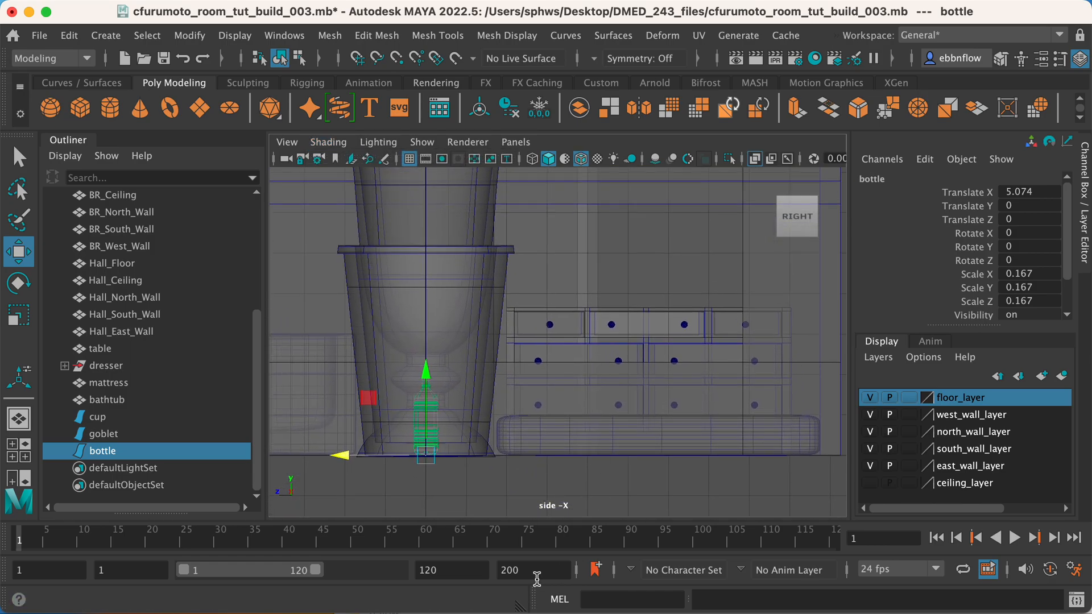
Snap the bottle's base to a vertex on the dresser's top in the side view.
key("v")
left_click_drag(424, 461, 599, 277)
scroll(613, 330, "up", 1)
scroll(612, 327, "up", 5)
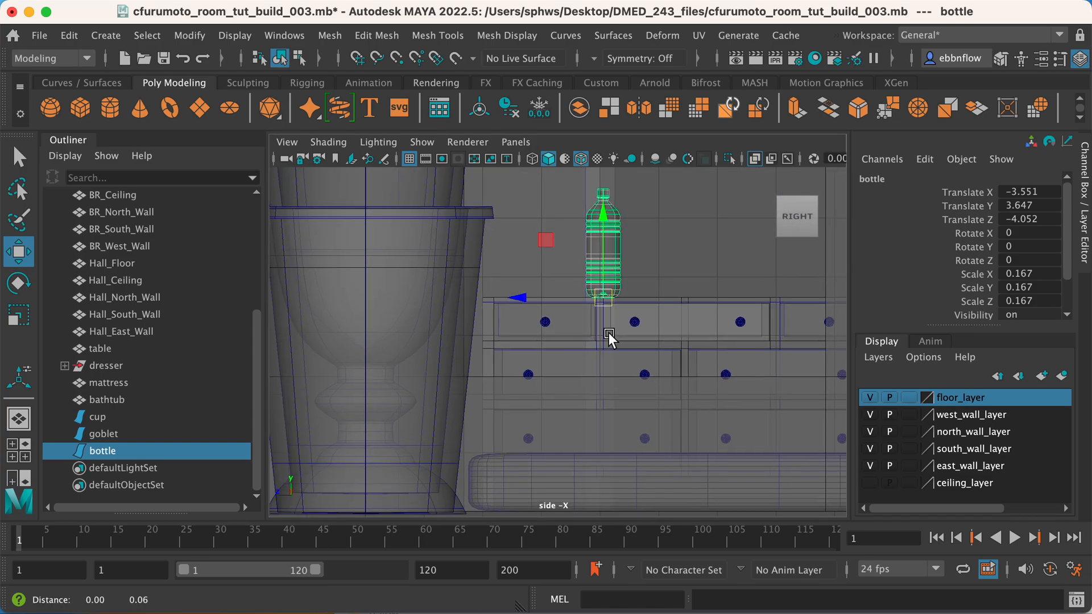
Scale the bottle down further to about 0.081 to suit the dresser.
key("e")
key("r")
left_click_drag(573, 334, 531, 344)
scroll(548, 350, "up", 4)
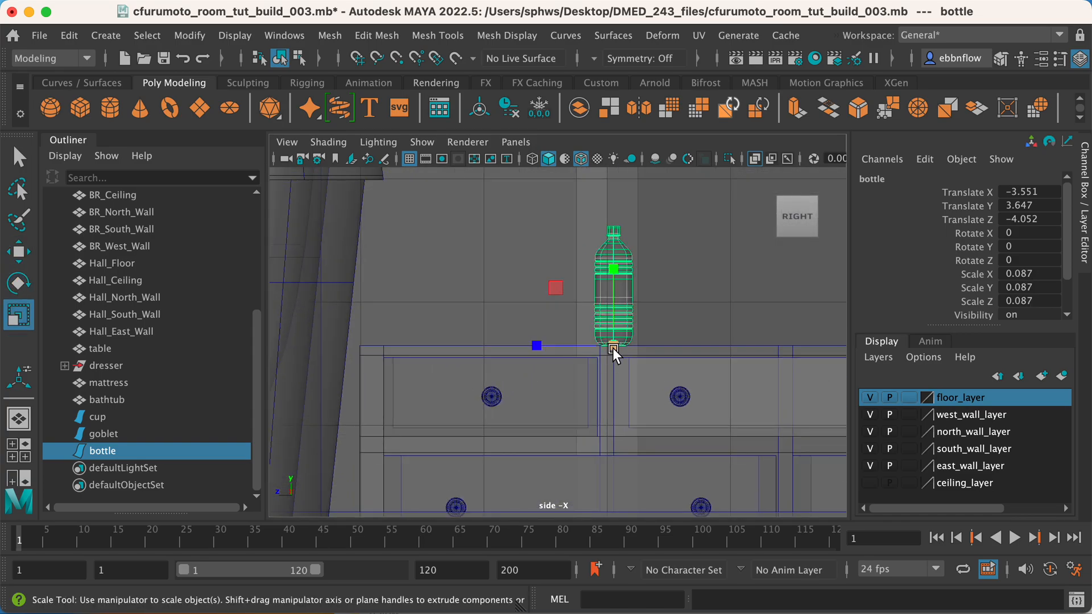
left_click_drag(605, 343, 612, 360)
Move the bottle back from the front edge onto the dresser's top surface in the perspective view.
key("space")
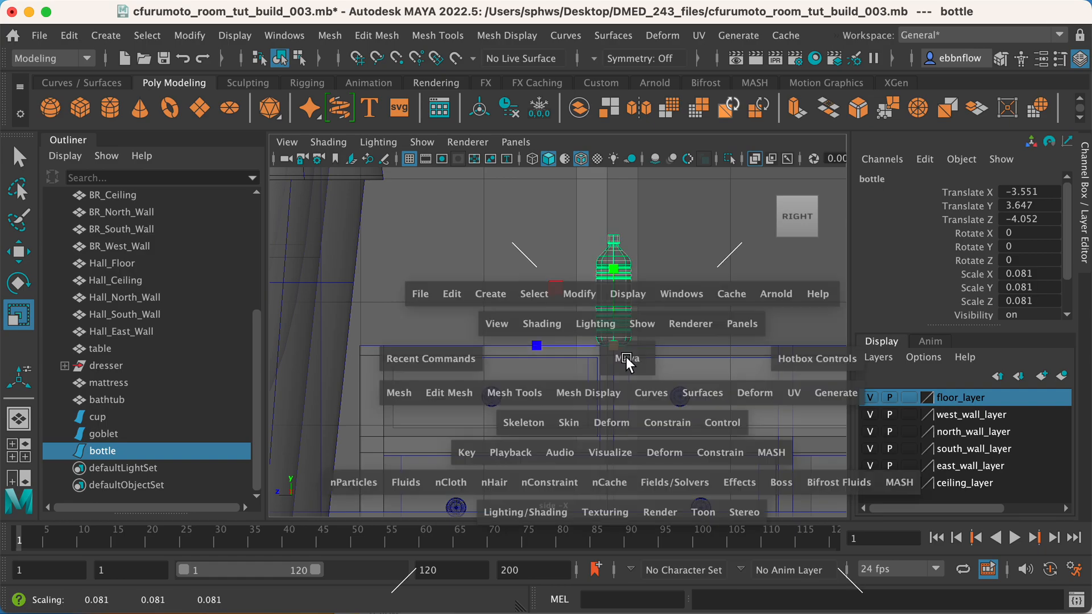
key("space")
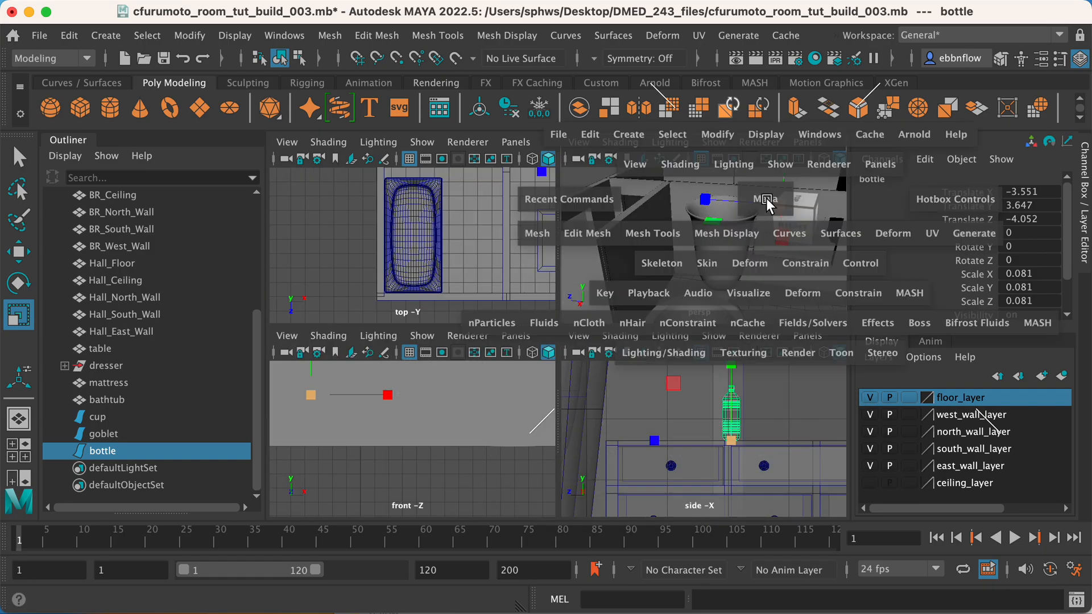
middle_click_drag(670, 274, 551, 490, "alt")
scroll(551, 490, "down", 5)
left_click_drag(515, 347, 551, 421, "alt")
scroll(551, 418, "up", 5)
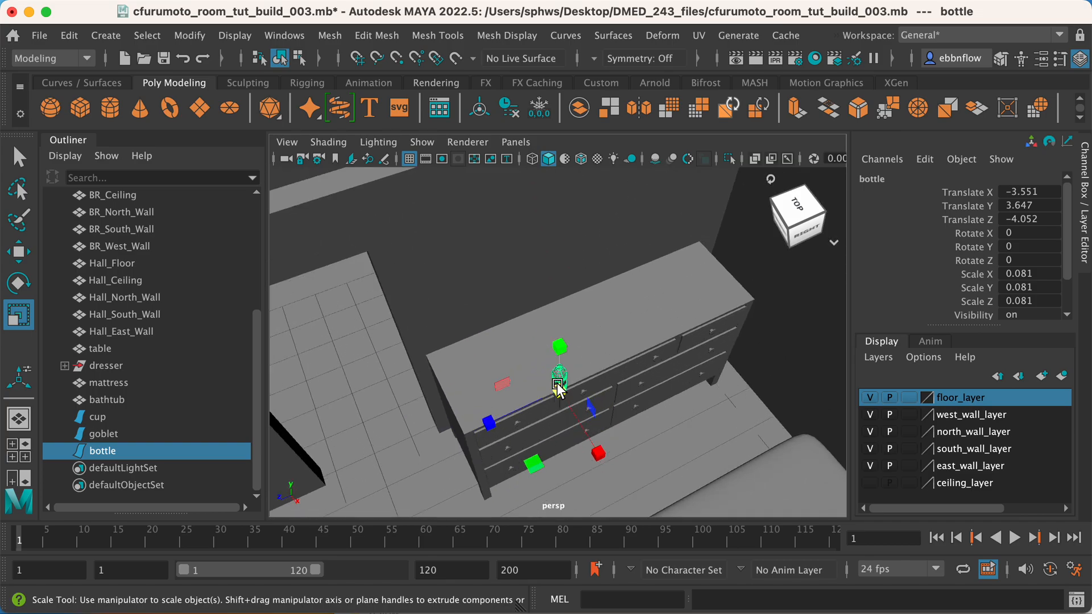
key("w")
left_click_drag(601, 456, 601, 342)
left_click_drag(503, 455, 735, 448)
left_click(623, 474)
middle_click_drag(735, 448, 490, 435, "alt")
left_click_drag(490, 435, 575, 431, "alt")
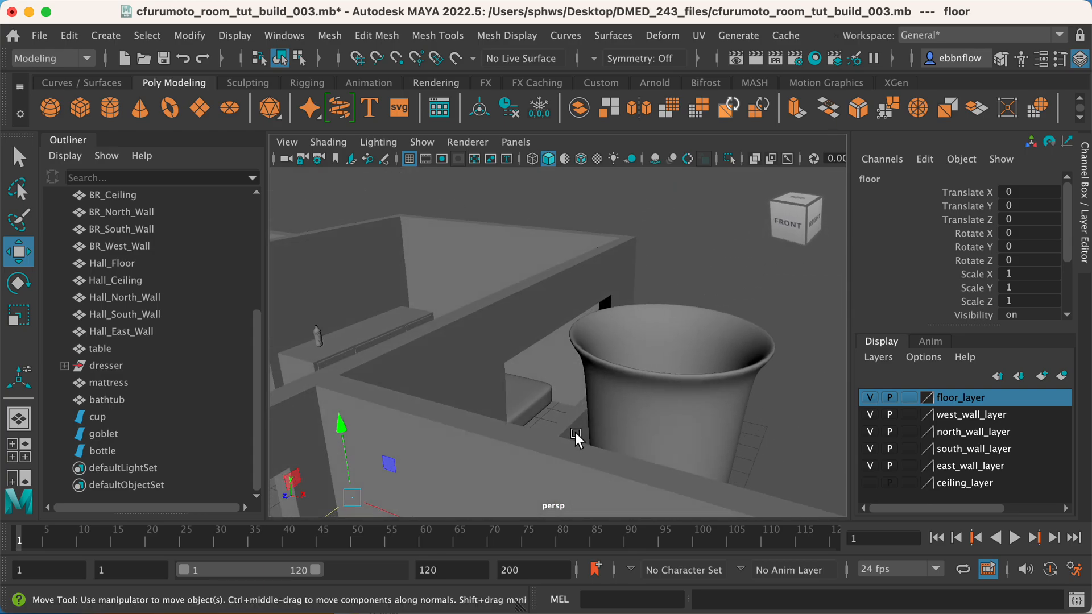
Scale the goblet down uniformly to about 0.144.
left_click(681, 402)
left_click_drag(682, 402, 531, 478, "alt")
key("r")
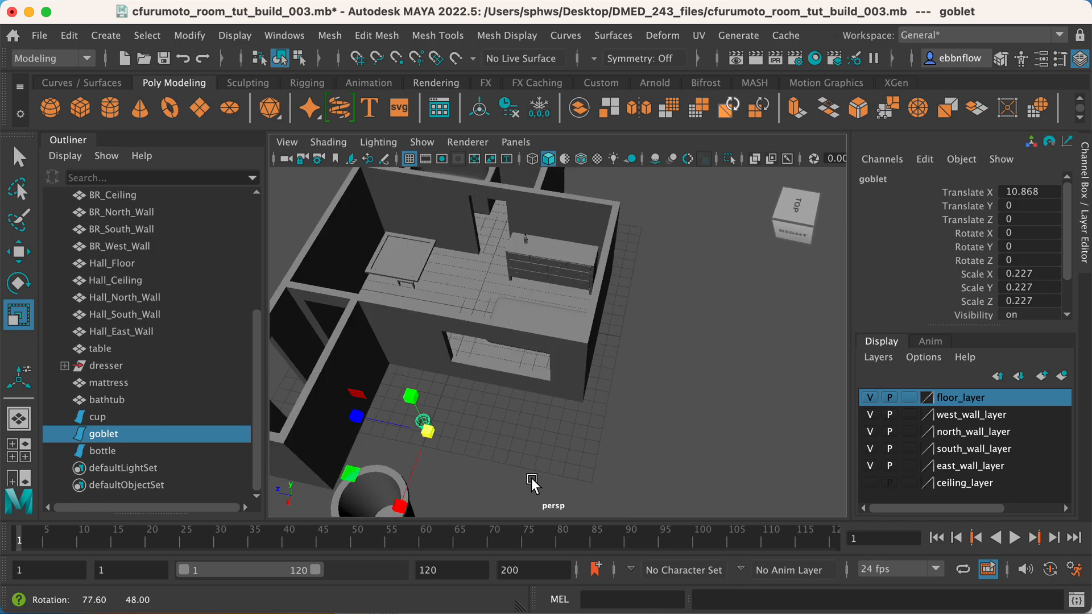
left_click_drag(430, 431, 421, 432)
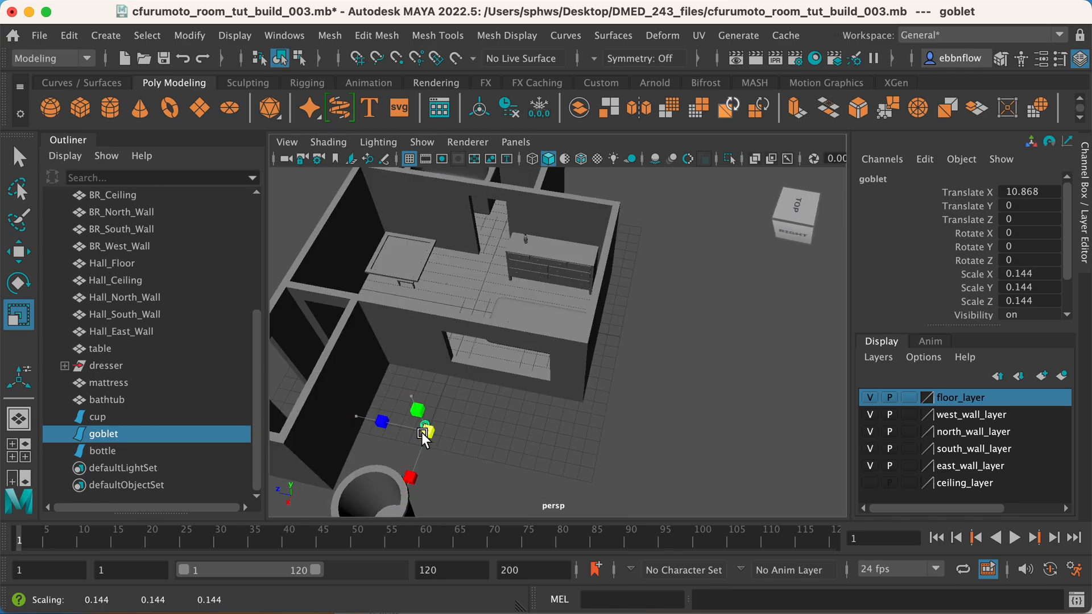
key("w")
Snap the goblet in the side view to the bedroom window sill's height, at about Y 2.345 and Z -4.84.
left_click_drag(480, 459, 461, 494, "alt")
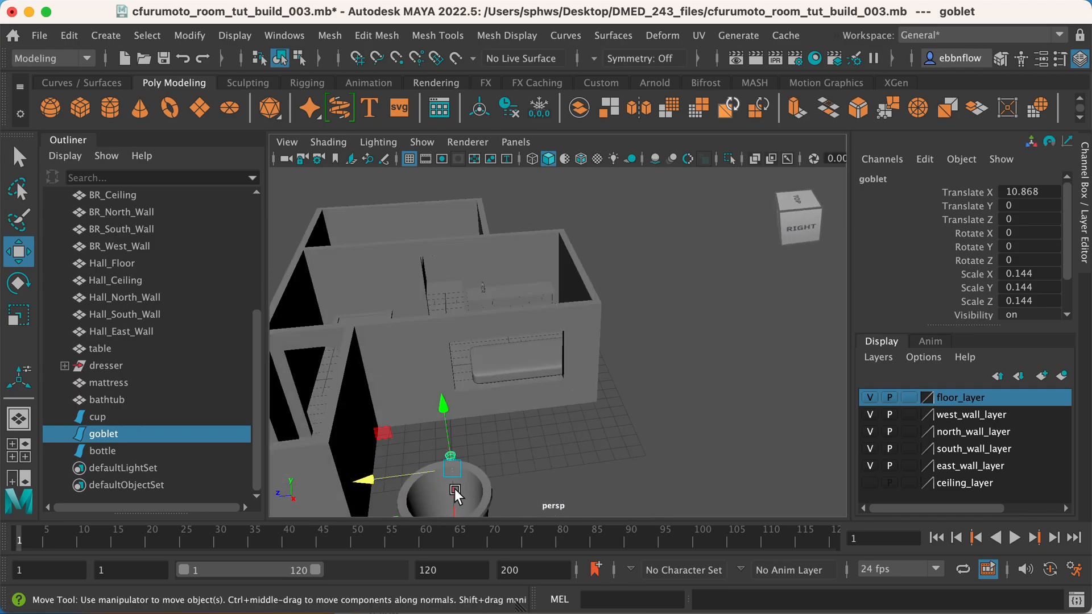
scroll(449, 495, "up", 3)
key("space")
key("space")
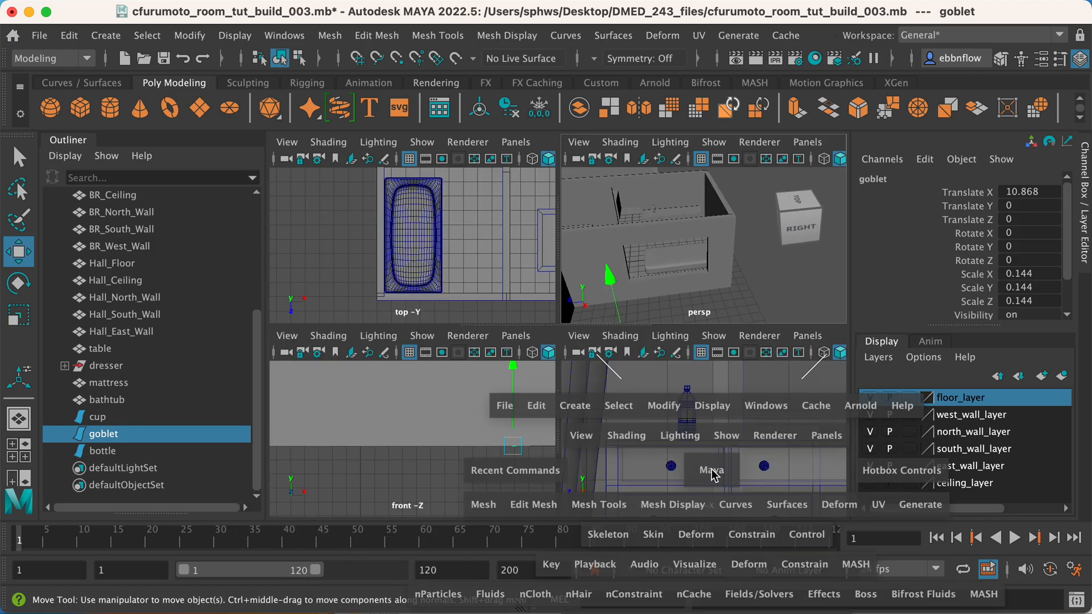
scroll(616, 472, "down", 5)
scroll(606, 439, "up", 5)
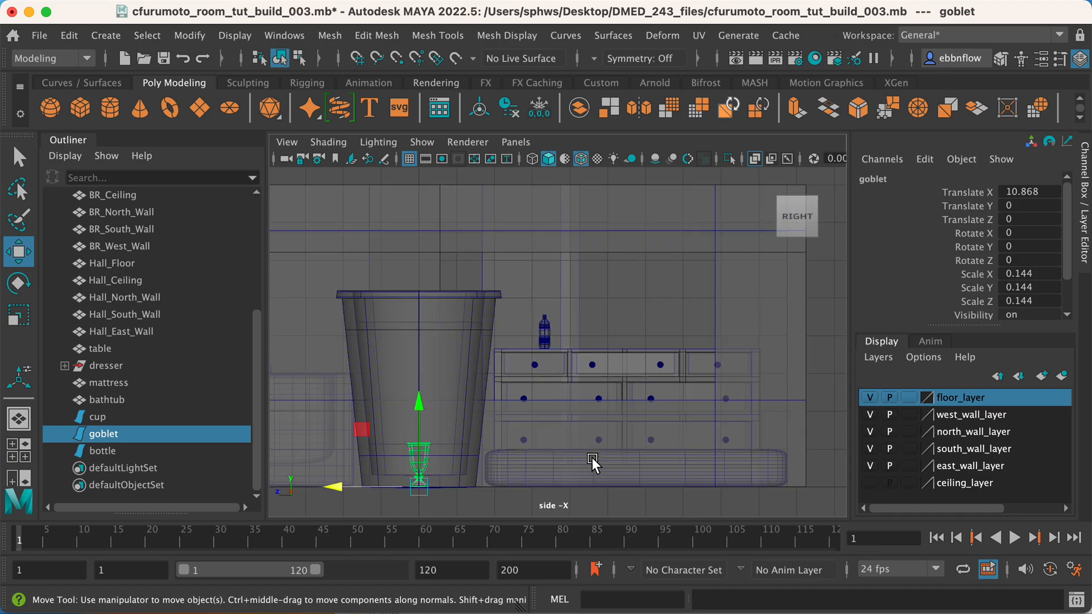
scroll(592, 298, "up", 2)
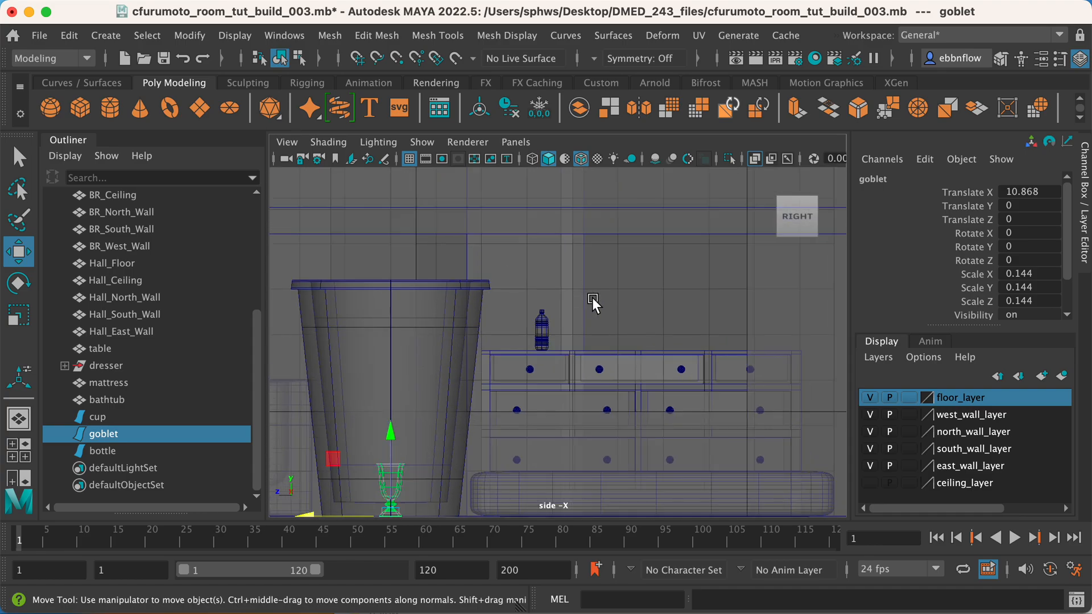
left_click(568, 408)
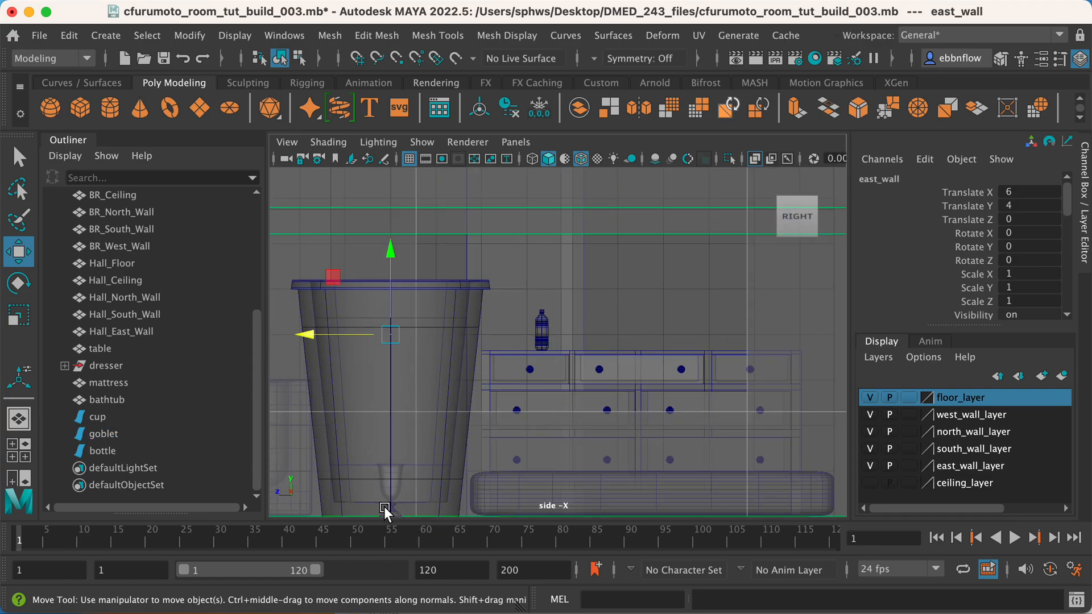
key("super+z")
middle_click_drag(408, 491, 412, 468, "alt")
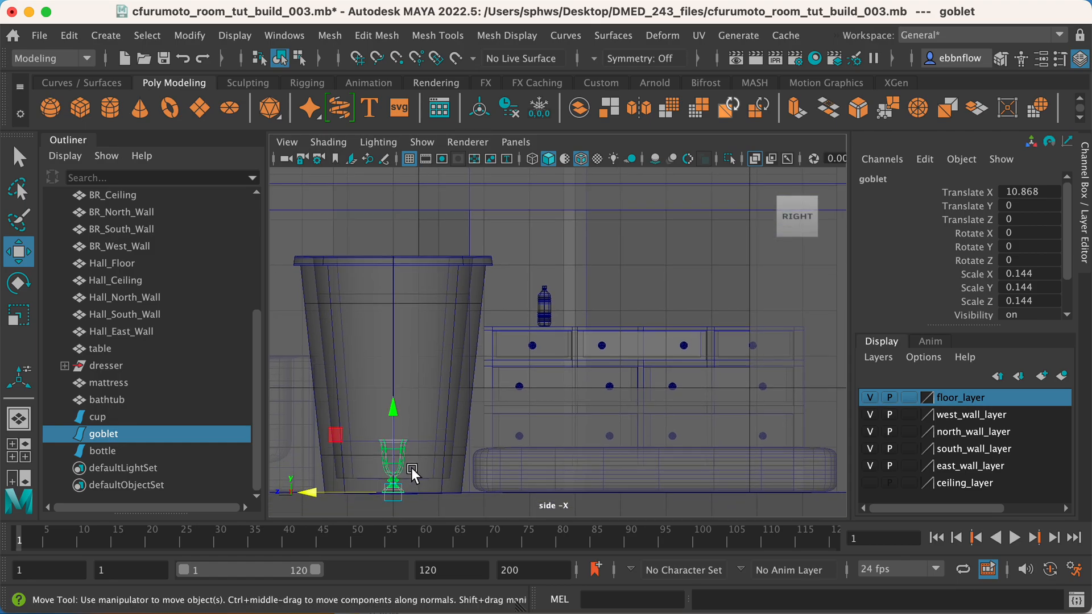
key("v")
left_click_drag(384, 492, 621, 384)
Move the goblet along X to about 6.007 so it stands on the bedroom window sill.
key("space")
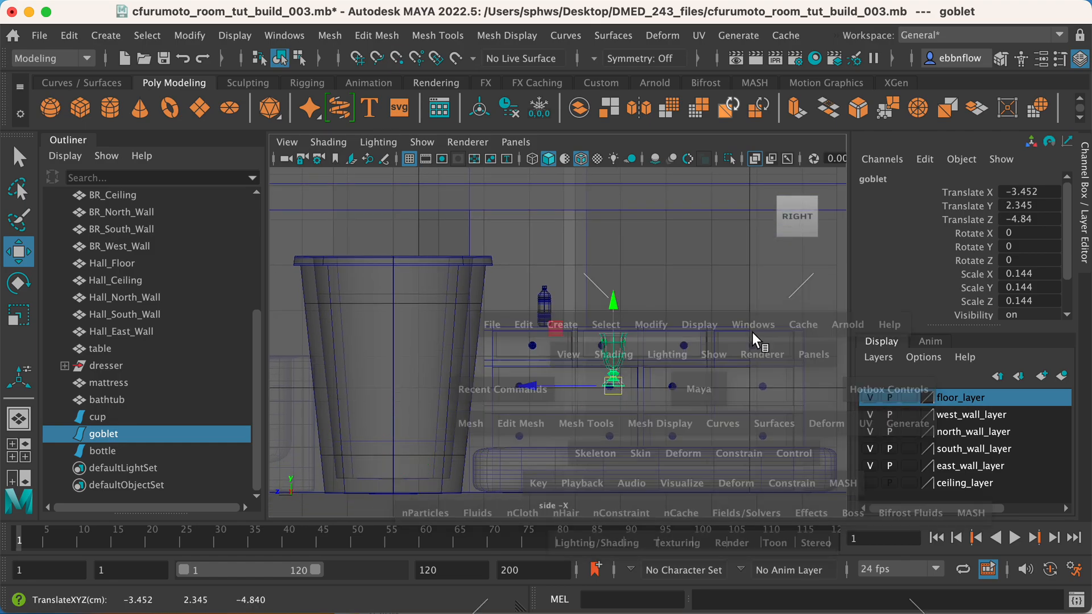
key("space")
key("f")
left_click_drag(584, 305, 693, 318, "alt")
scroll(627, 346, "down", 5)
middle_click_drag(628, 348, 385, 347, "alt")
scroll(464, 362, "down", 5)
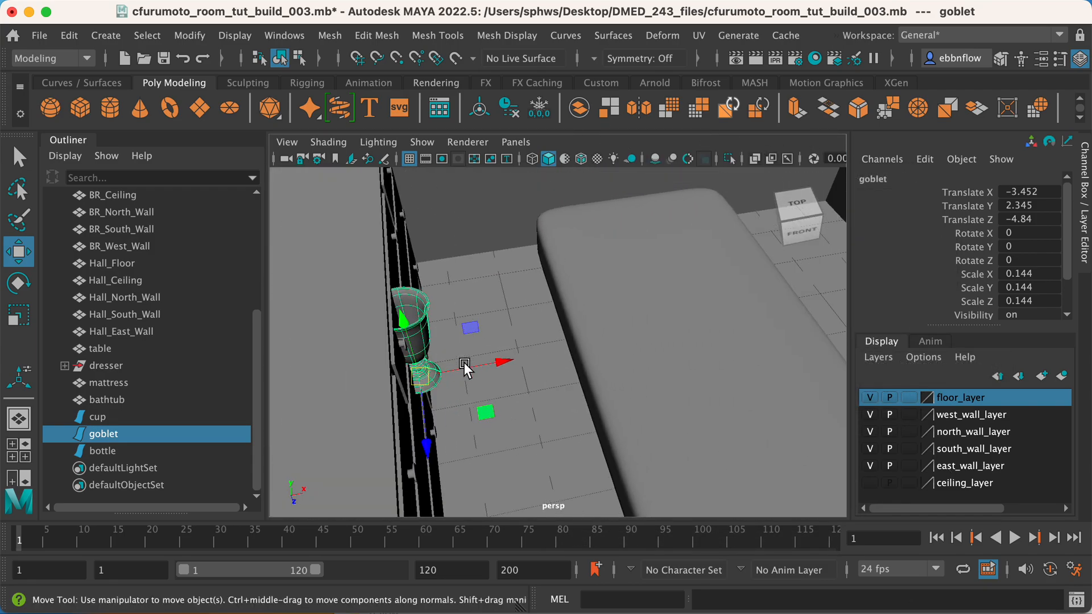
left_click_drag(507, 361, 822, 275)
middle_click_drag(756, 277, 370, 320, "alt")
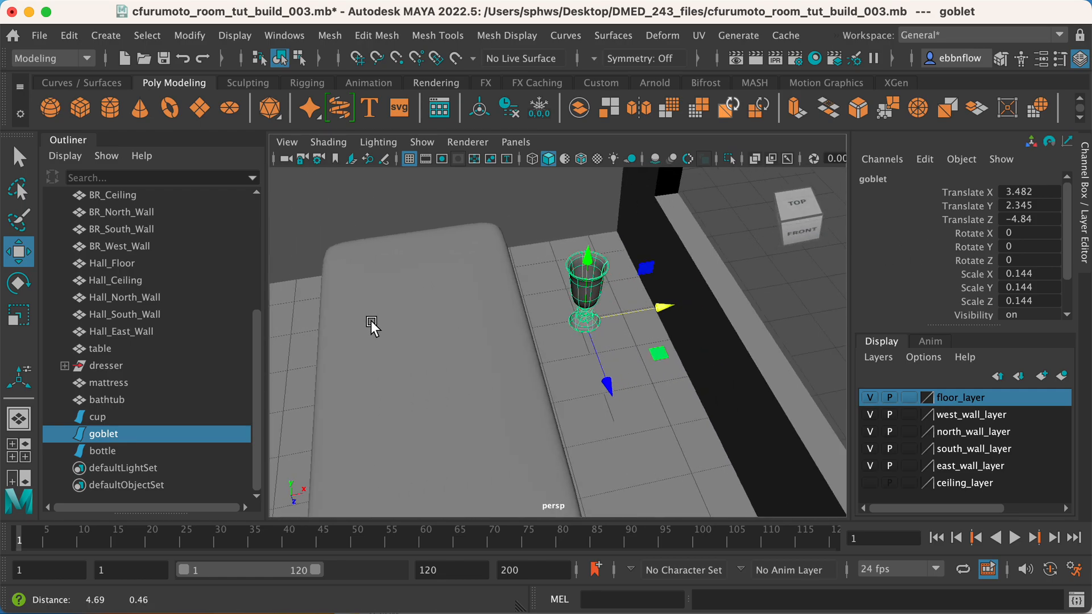
middle_click_drag(603, 305, 493, 323, "alt")
left_click_drag(572, 322, 717, 296)
left_click_drag(687, 331, 739, 306, "alt")
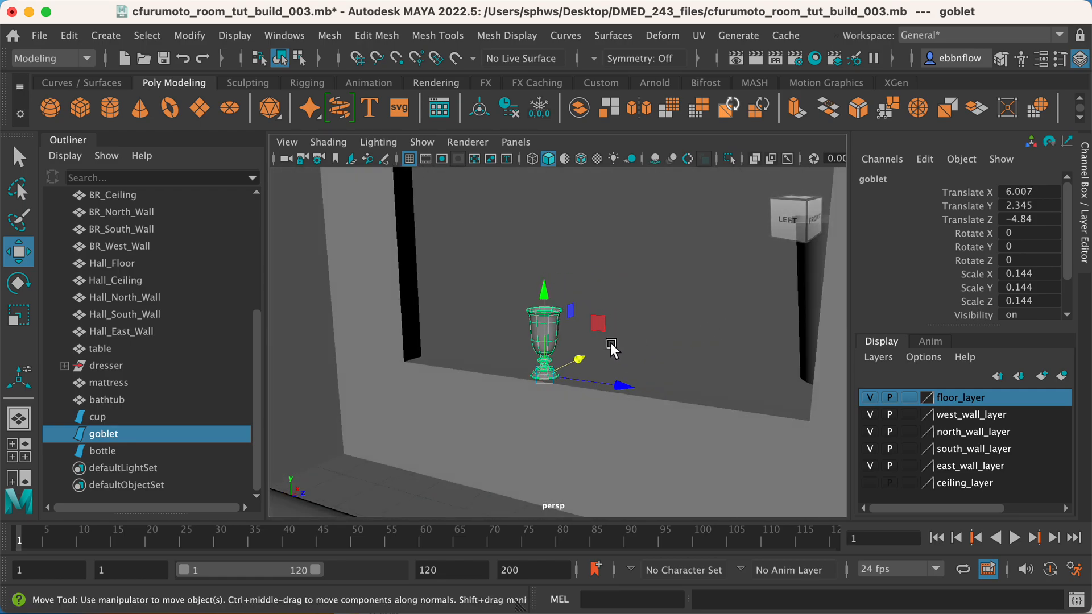
Scale the goblet to about 0.117 and shift it along the window sill to about X 5.992, Z -5.618.
key("r")
left_click_drag(545, 376, 619, 325)
key("w")
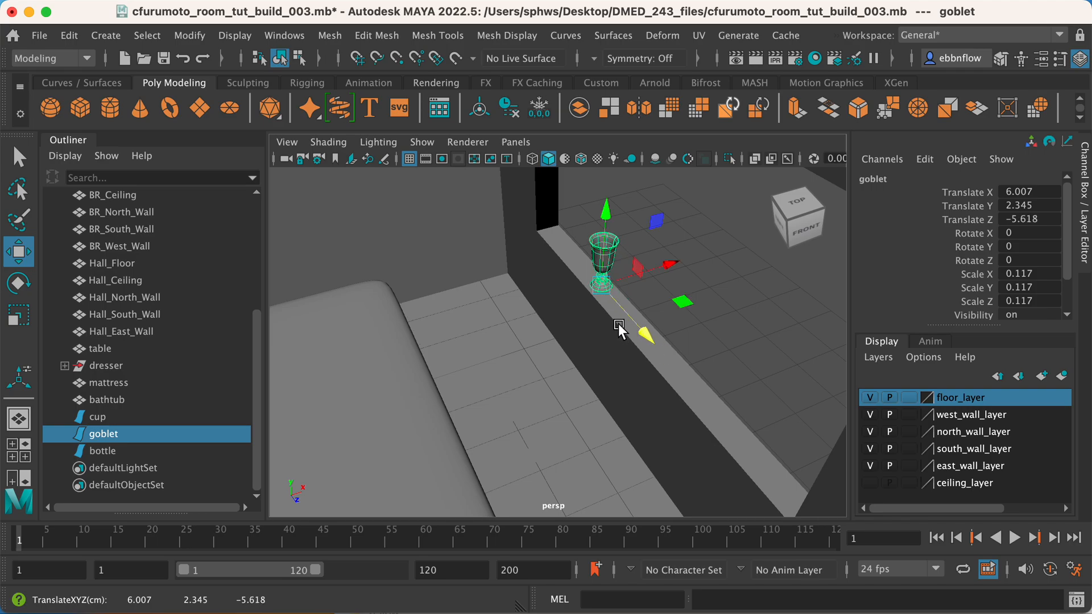
left_click_drag(657, 265, 629, 361)
right_click_drag(629, 361, 555, 344, "alt")
left_click_drag(555, 343, 600, 325, "alt")
middle_click_drag(599, 325, 650, 287, "alt")
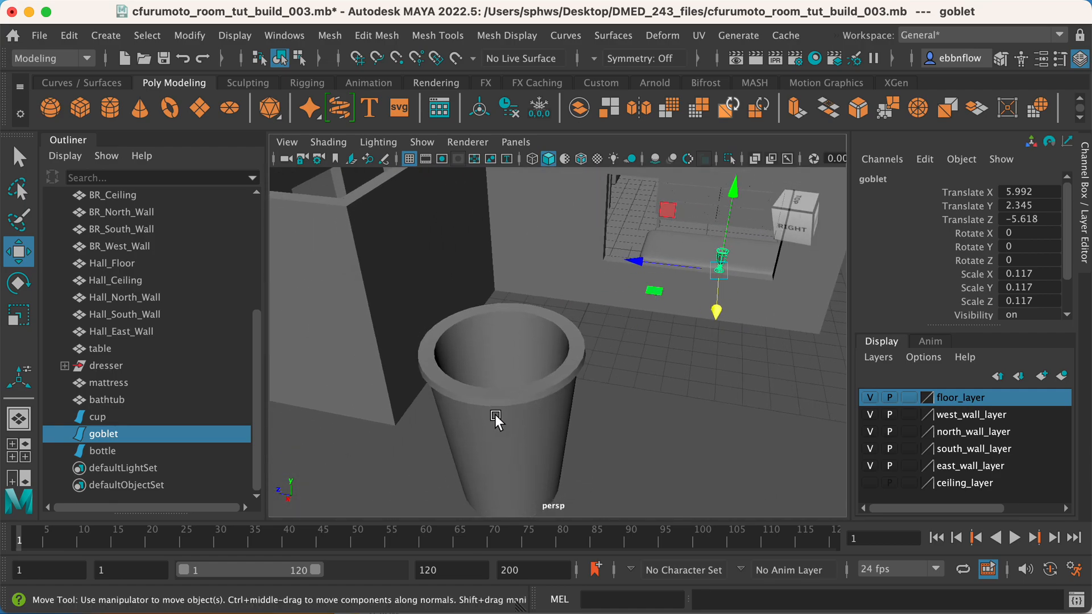
Scale the cup down uniformly to about 0.198.
left_click(494, 414)
scroll(502, 414, "down", 5)
mouse_move(503, 419)
left_mouse_down("alt")
mouse_move(517, 411)
mouse_move(524, 420)
left_mouse_up("alt")
key("e")
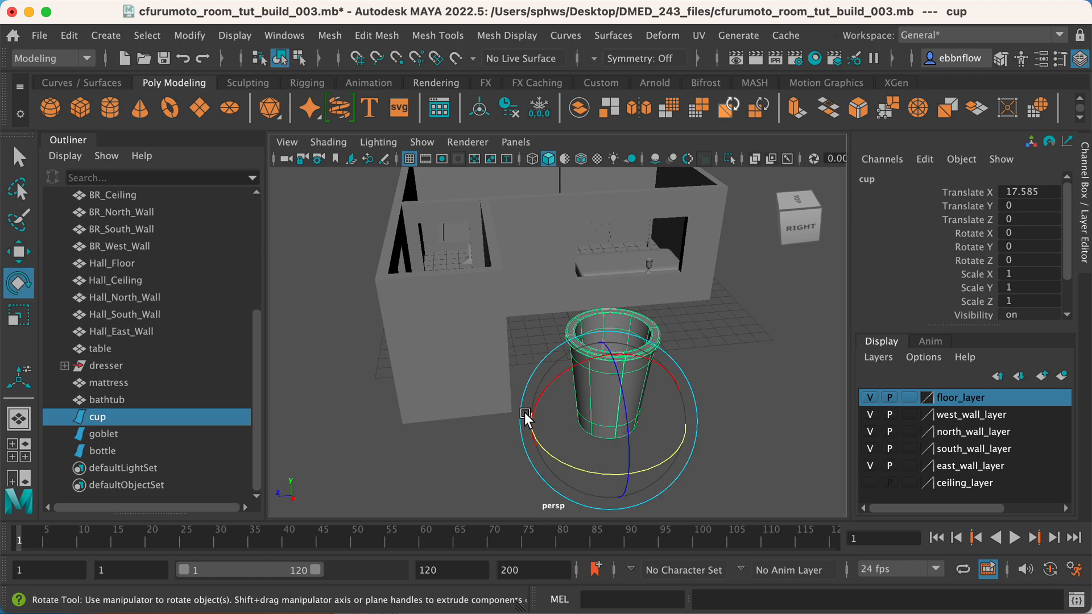
key("r")
left_click_drag(608, 419, 513, 430)
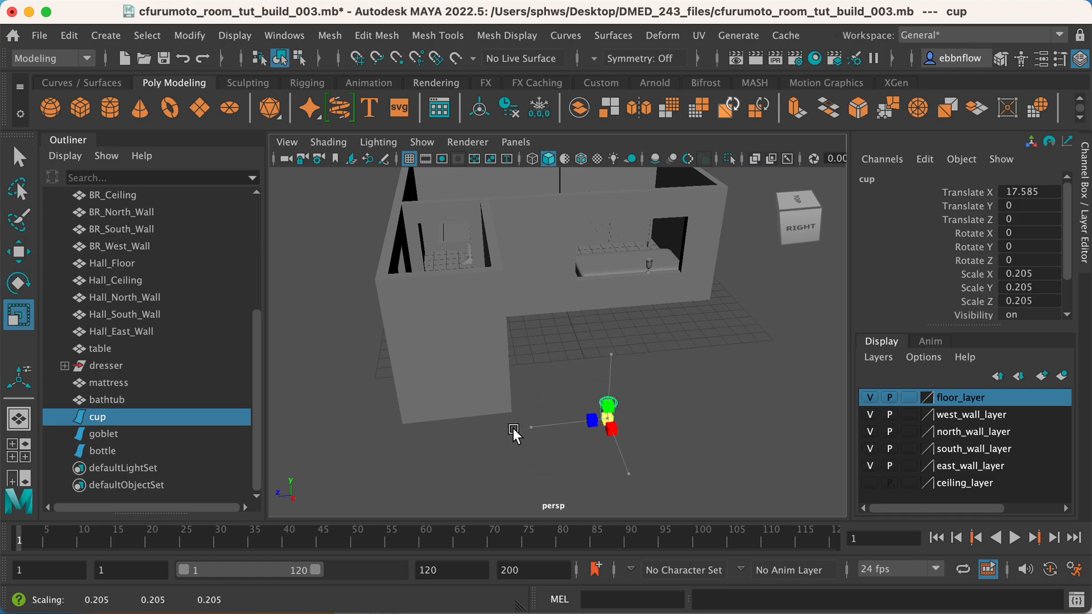
key("w")
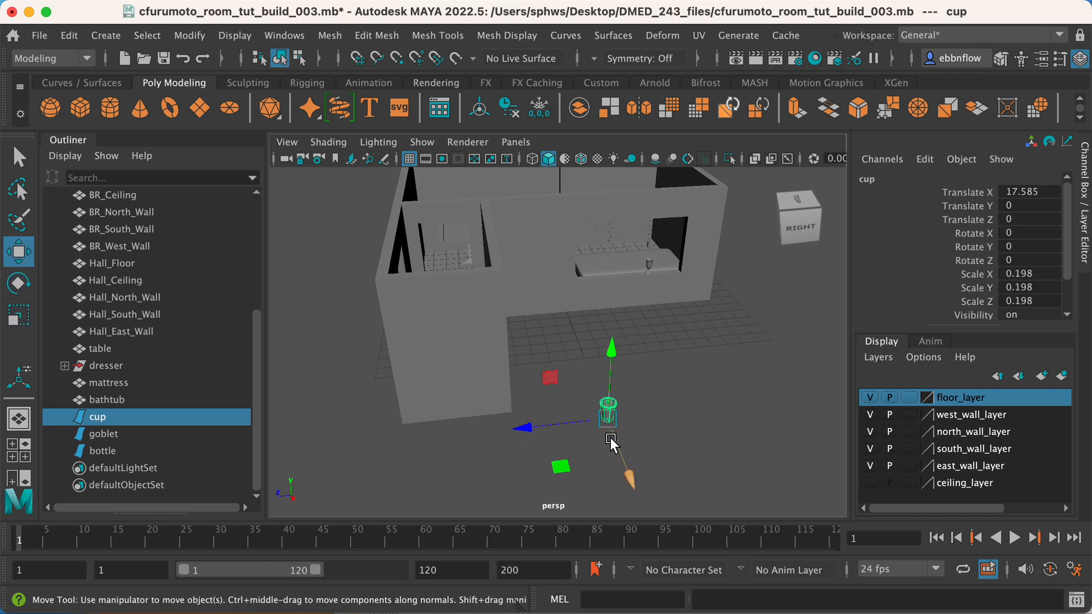
Snap the cup to the table in the side view, at about Y 3.034 and Z 6.222.
key("space")
key("space")
right_click_drag(625, 462, 578, 468, "alt")
middle_click_drag(578, 468, 860, 452, "alt")
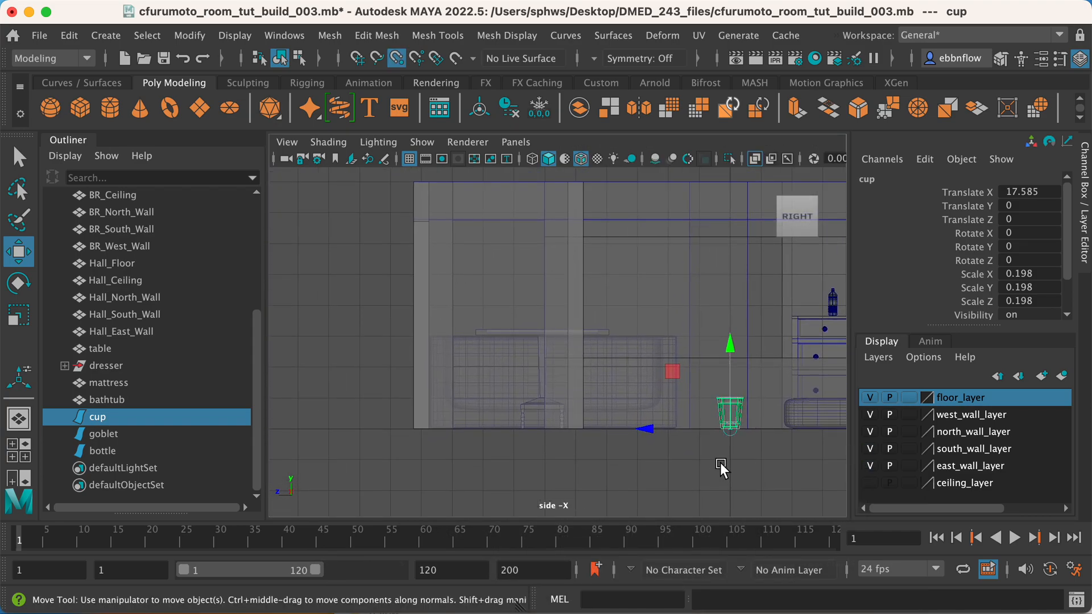
left_click_drag(734, 425, 528, 288)
scroll(545, 393, "up", 6)
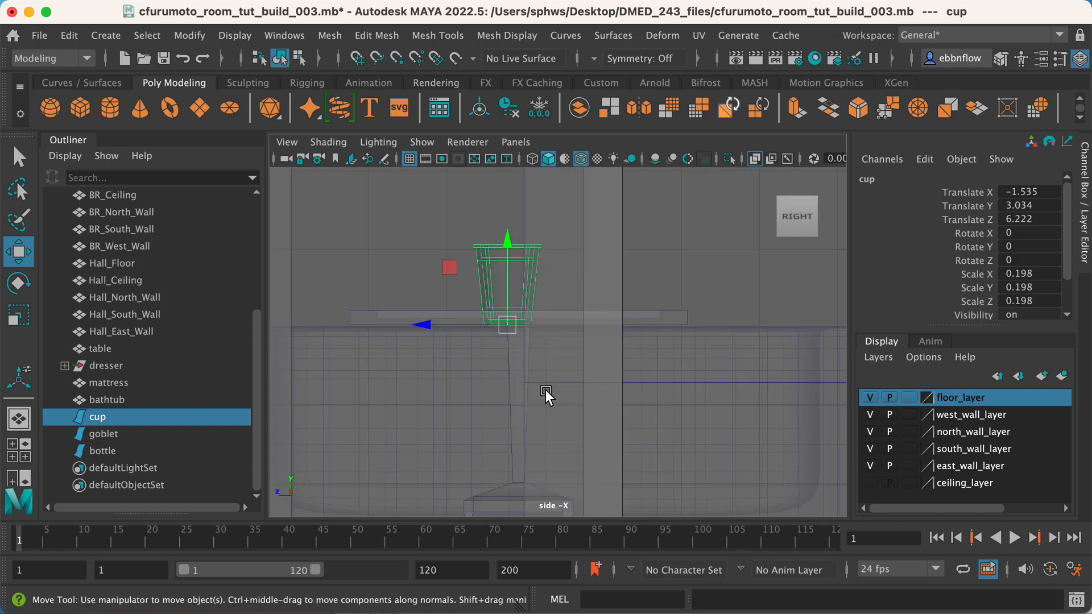
Snap the cup's base to the table in the side view, at about Y 3.034 and Z 5.937.
middle_click_drag(519, 315, 627, 351, "alt")
scroll(609, 385, "up", 5)
key("v")
left_click_drag(571, 347, 570, 347)
left_click_drag(536, 305, 631, 271)
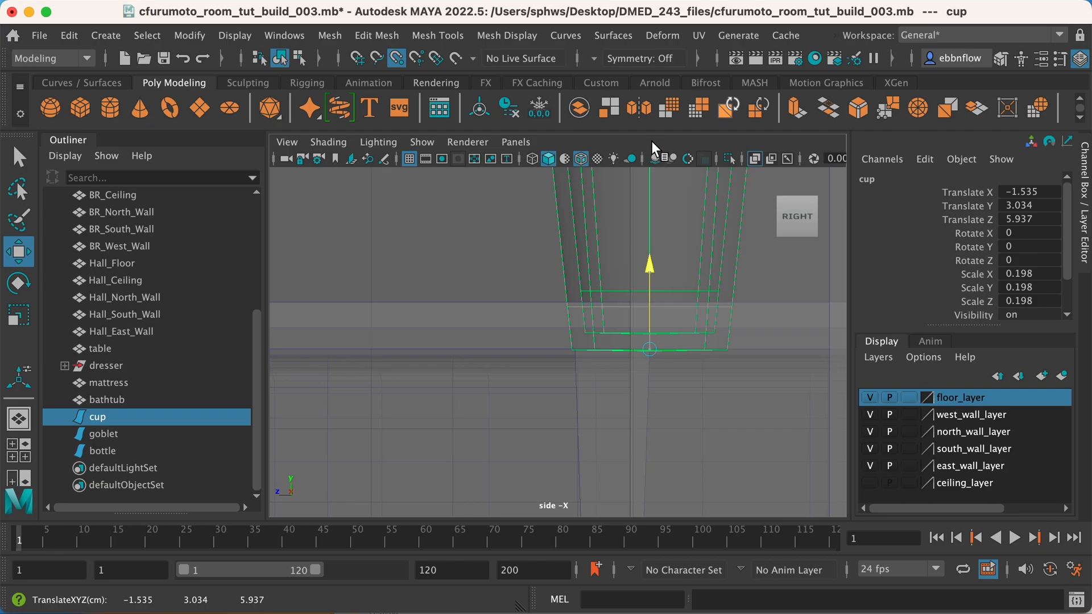
scroll(668, 353, "down", 5)
key("space")
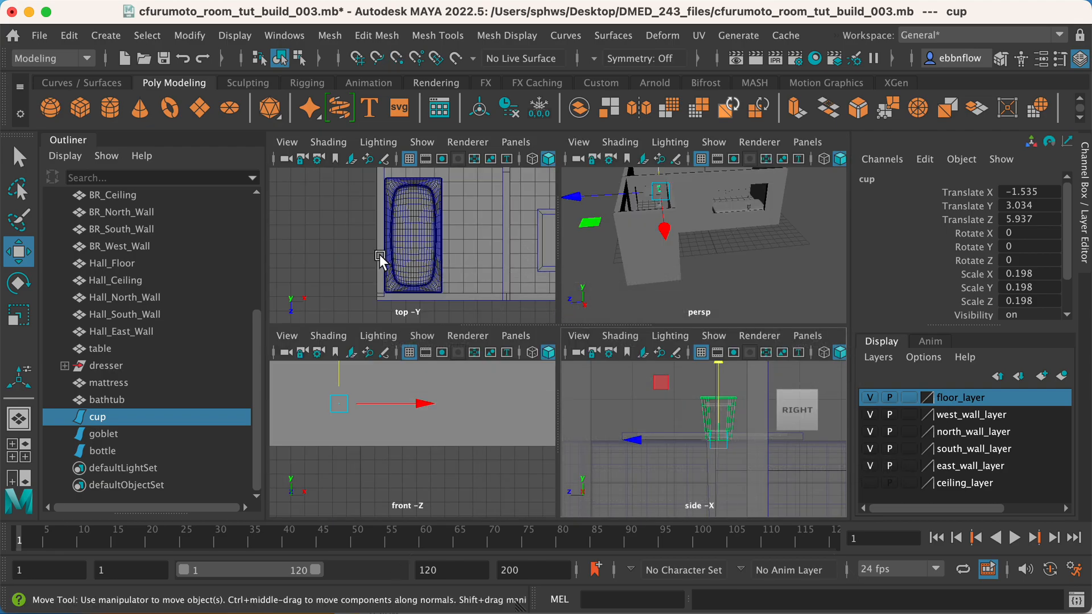
Snap the cup onto the tabletop corner in the perspective view, at about X 0.13, Y 3.115, Z 7.888.
key("space")
scroll(646, 249, "up", 5)
middle_click_drag(647, 249, 682, 395, "alt")
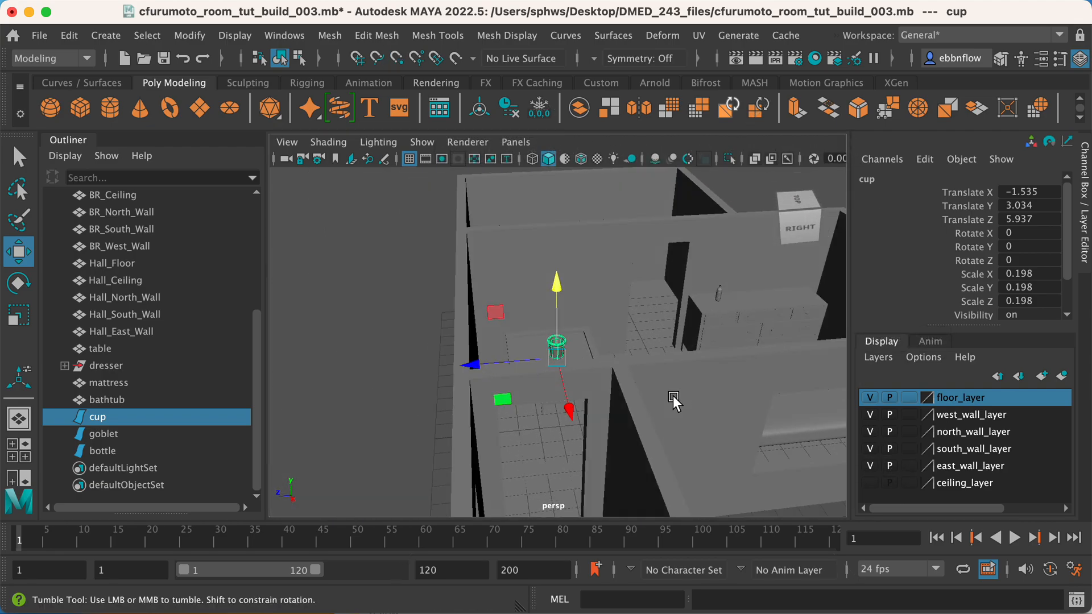
left_click_drag(682, 395, 537, 388, "alt")
scroll(539, 388, "up", 3)
middle_click_drag(618, 449, 591, 428, "alt")
left_click_drag(591, 427, 565, 381, "alt")
scroll(603, 422, "up", 3)
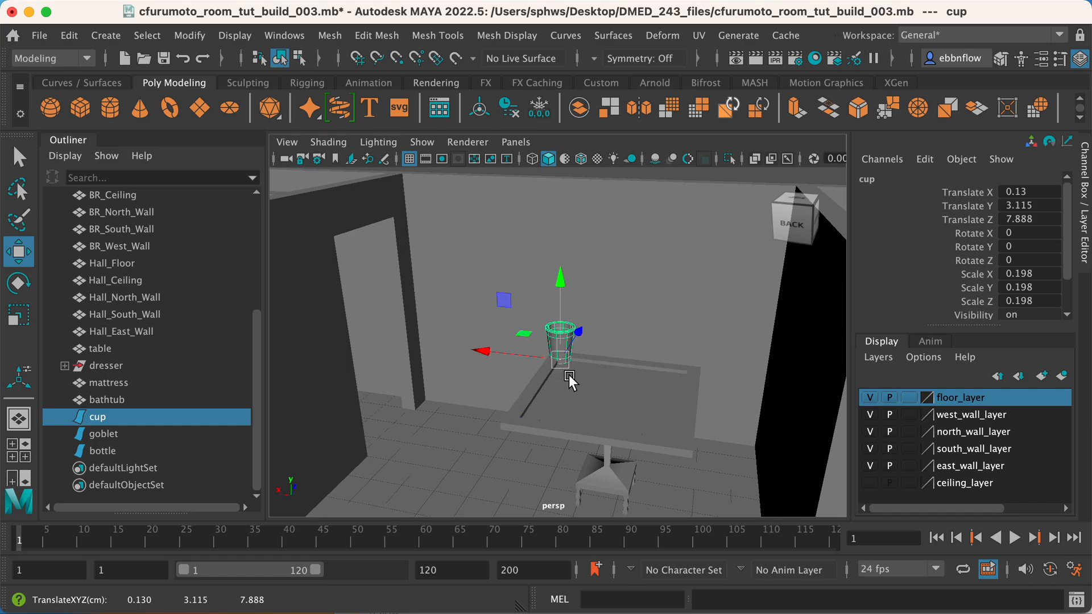
Slide the cup along X across the tabletop and adjust its scale to suit the table.
left_click_drag(498, 350, 649, 367)
mouse_move(557, 329)
left_mouse_down()
mouse_move(532, 312)
mouse_move(539, 321)
left_mouse_up()
key("r")
left_click_drag(580, 362, 686, 461)
left_click(684, 411)
left_click_drag(684, 411, 600, 386, "alt")
right_click_drag(599, 383, 562, 384, "alt")
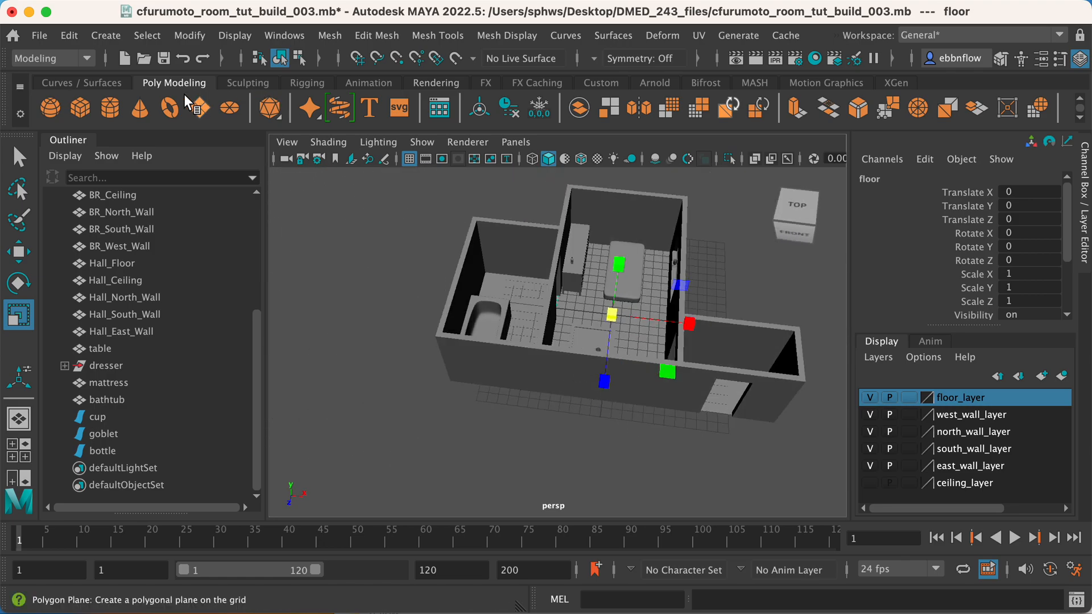
Import the file cfurumoto_mantarayship_001.mb into the room scene.
left_click(103, 34)
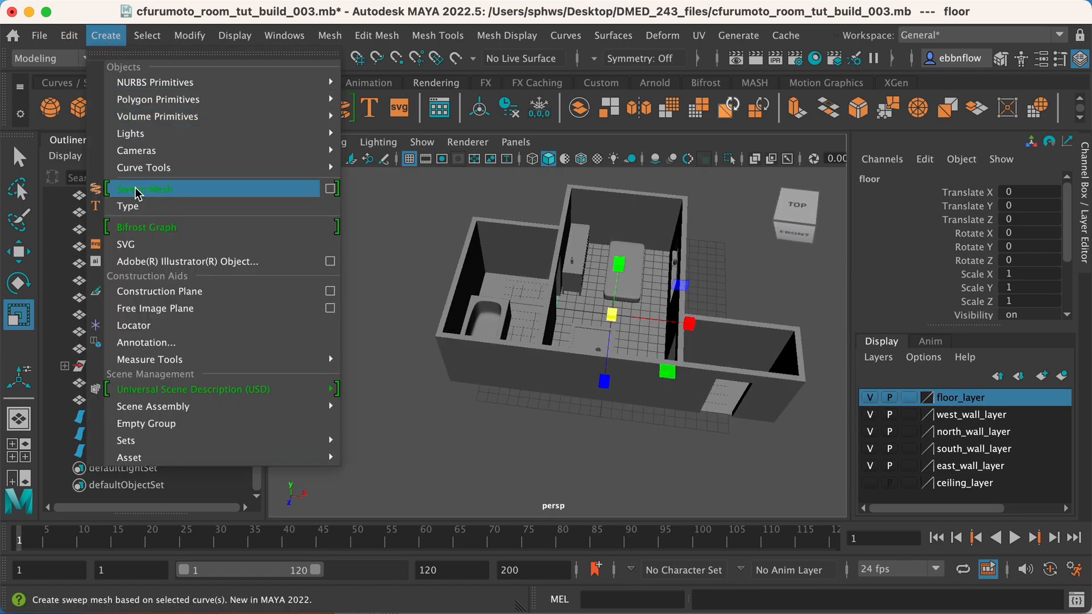
mouse_move(39, 35)
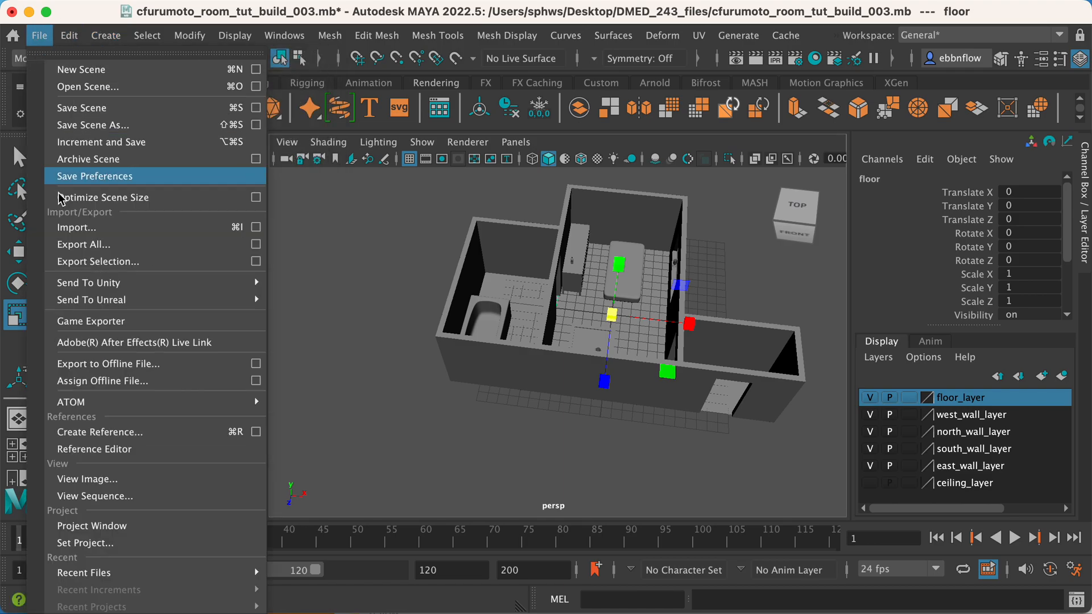
left_click(84, 227)
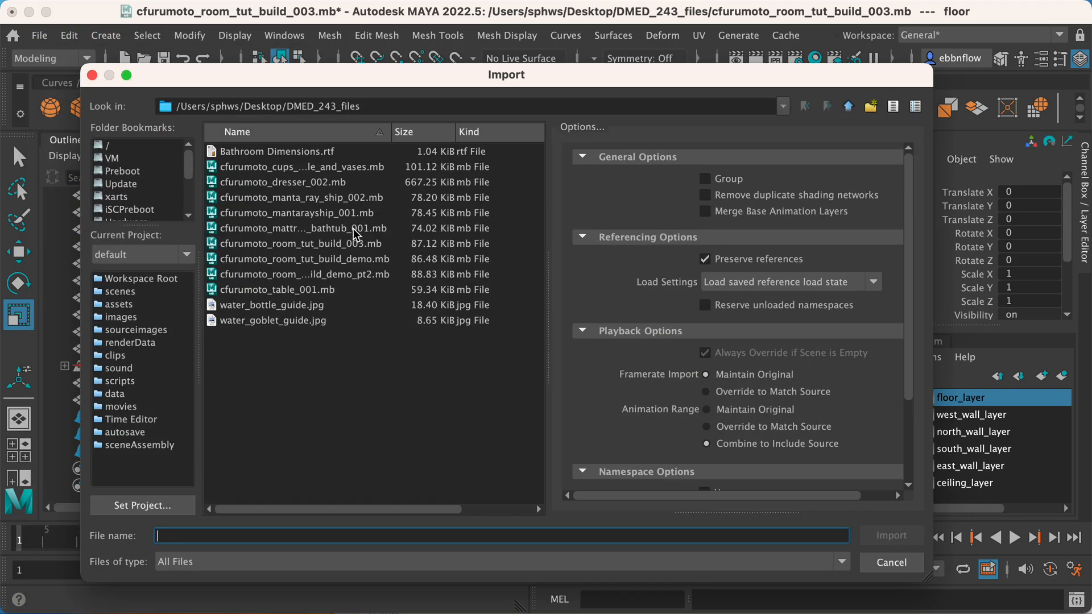
left_click(335, 214)
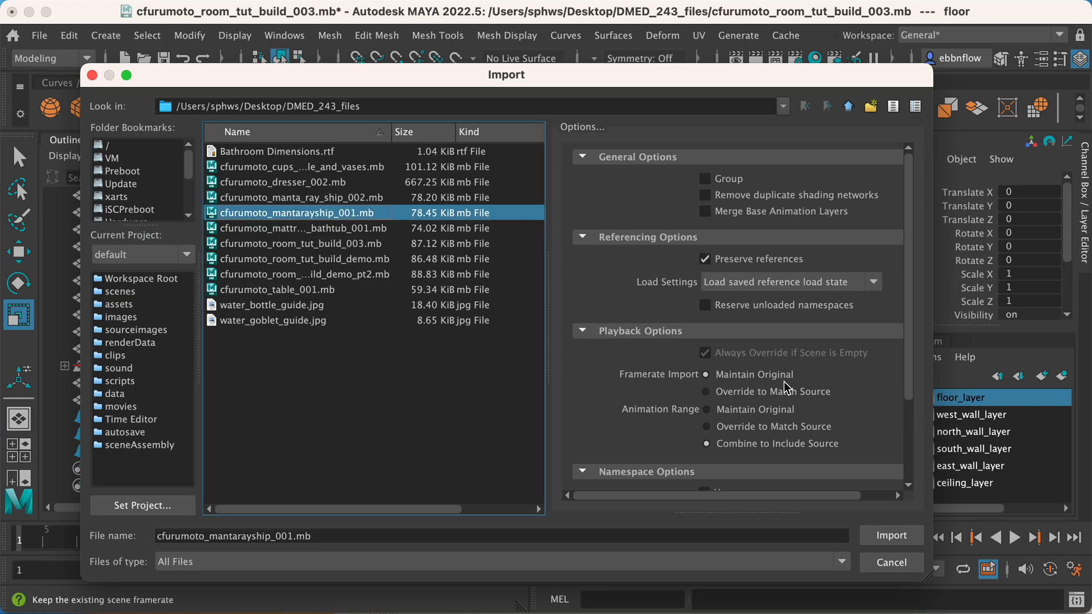
left_click(890, 536)
scroll(636, 394, "down", 8)
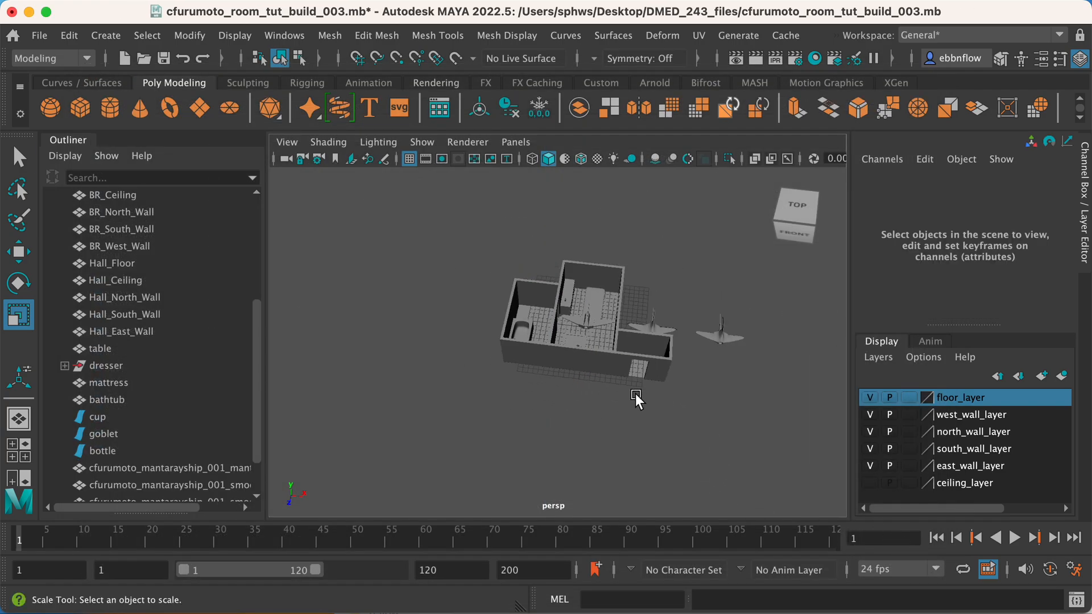
Open the name of the first imported manta ray ship mesh for editing.
scroll(393, 404, "up", 3)
double_click(198, 463)
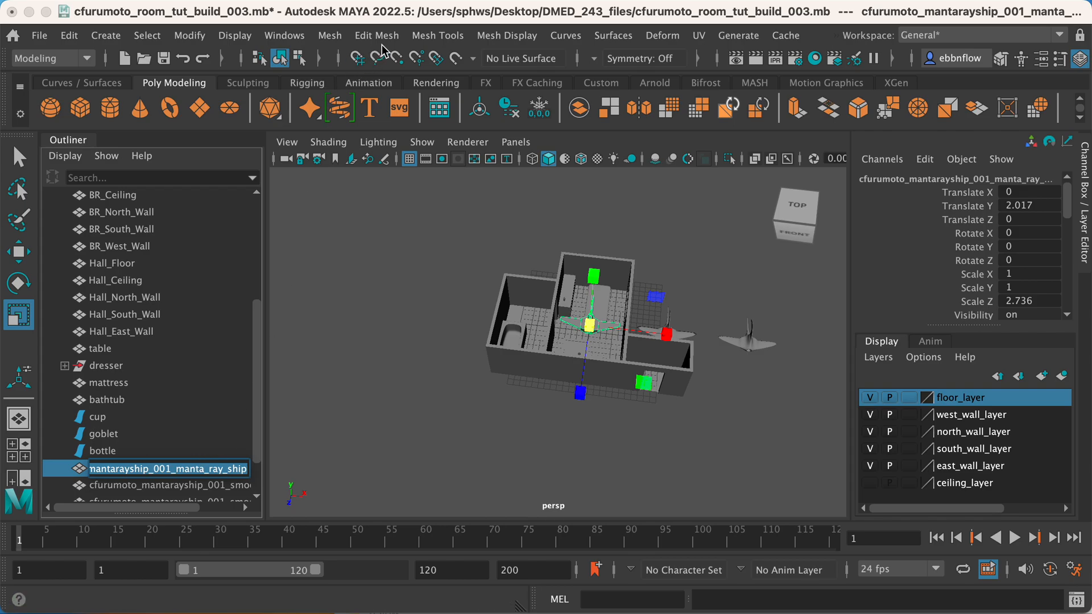
Remove the prefix cfurumoto_mantarayship_001_ from the names of all three imported ship meshes with Search and Replace Names.
left_click(189, 35)
left_click(264, 321)
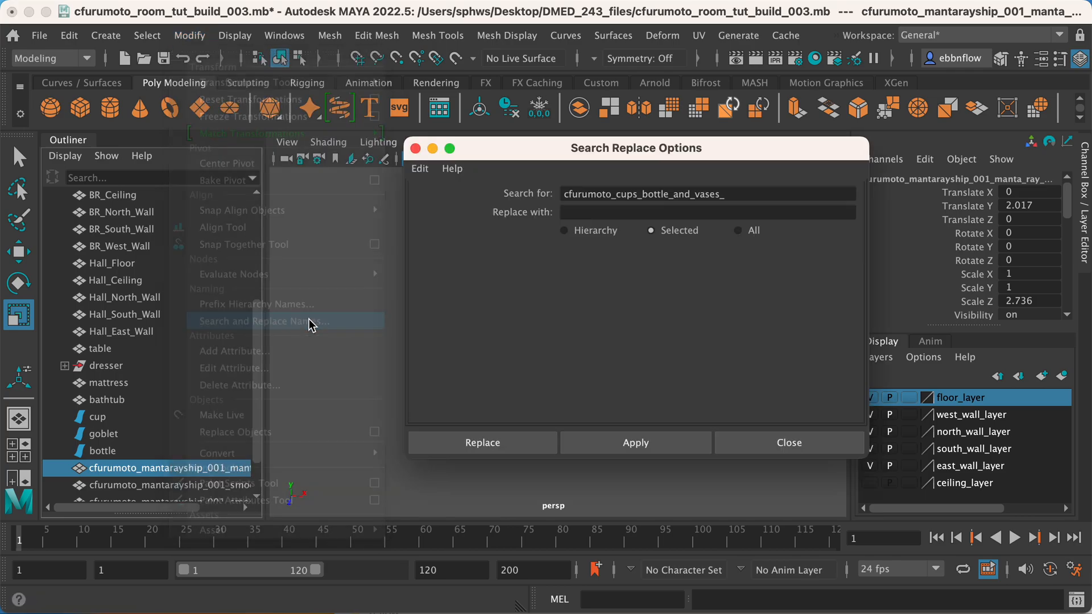
left_click_drag(748, 199, 542, 171)
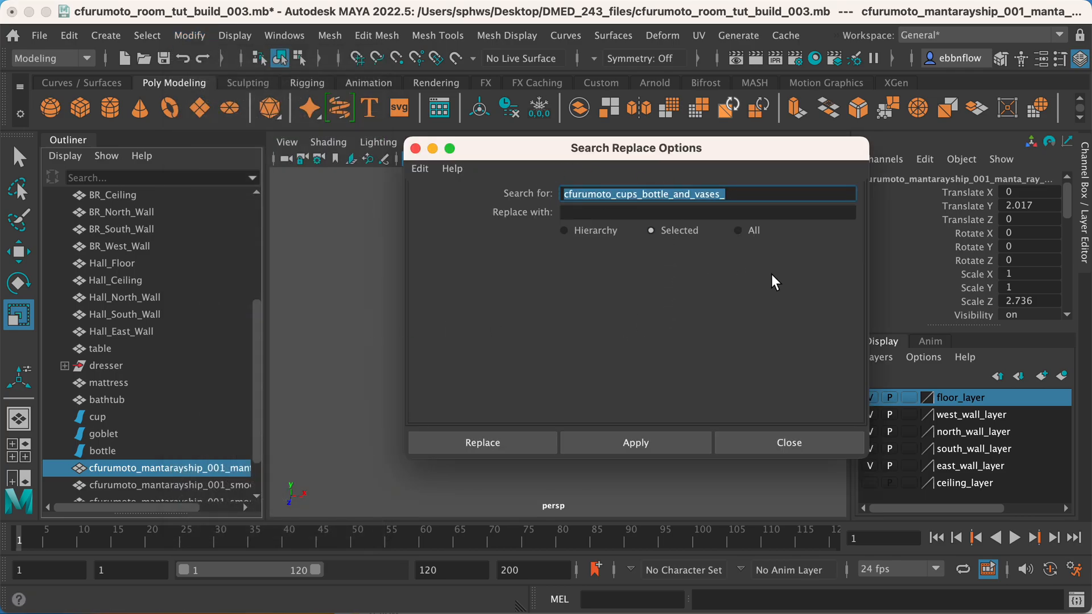
type("cfurumoto_mantarayship_001_manta_ray_ship")
left_click_drag(787, 196, 709, 198)
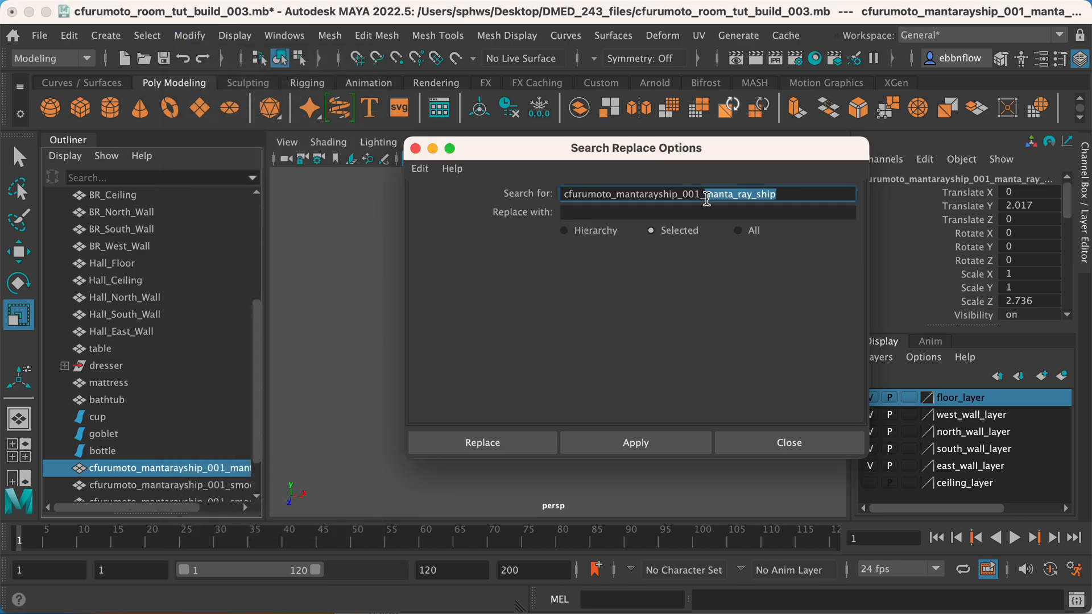
key("BackSpace")
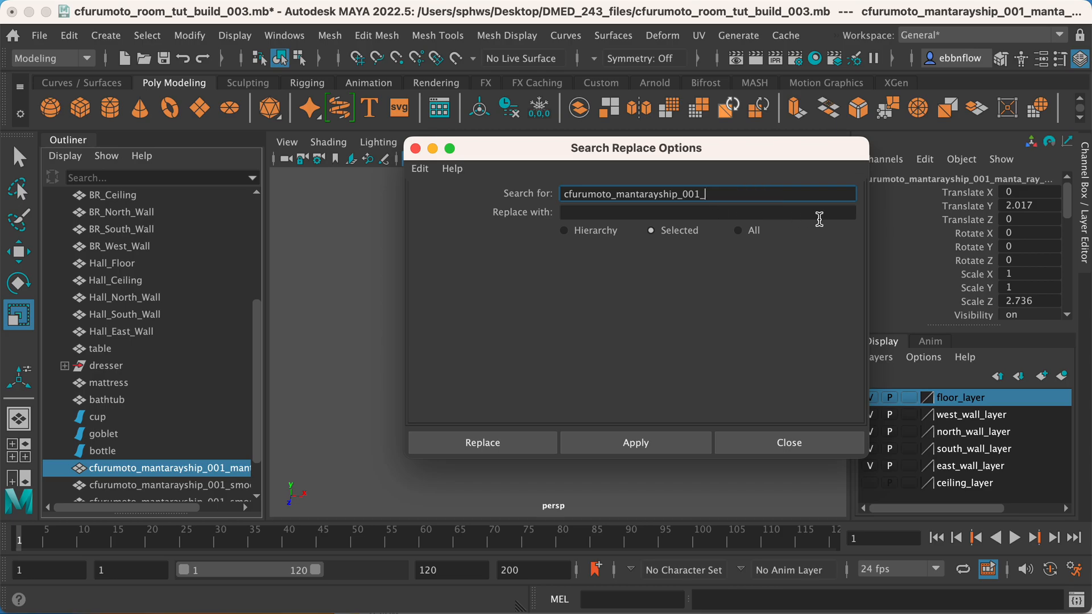
left_click(617, 210)
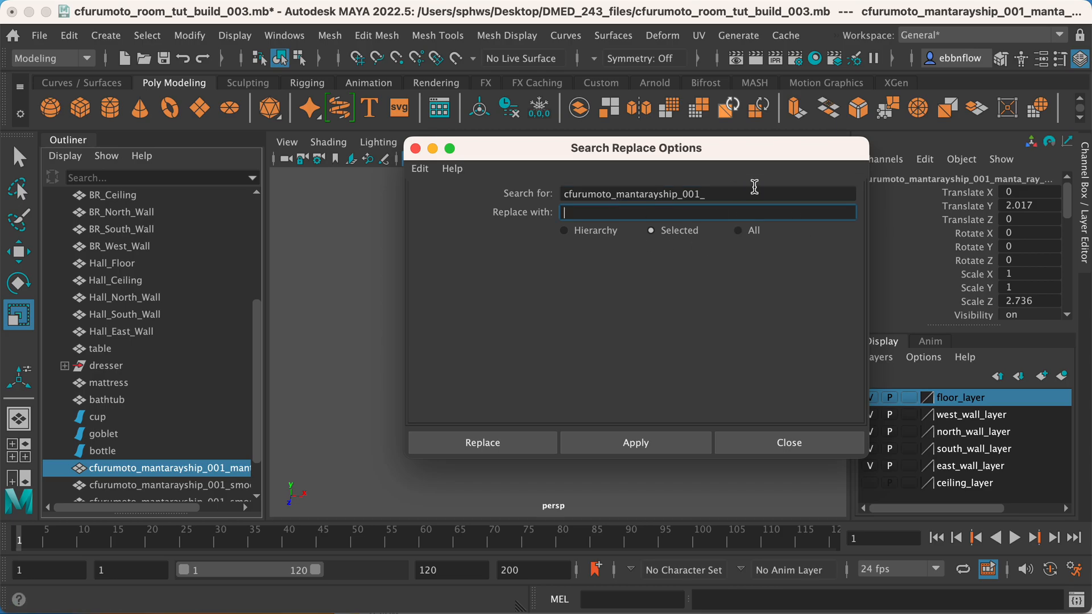
scroll(204, 426, "down", 1)
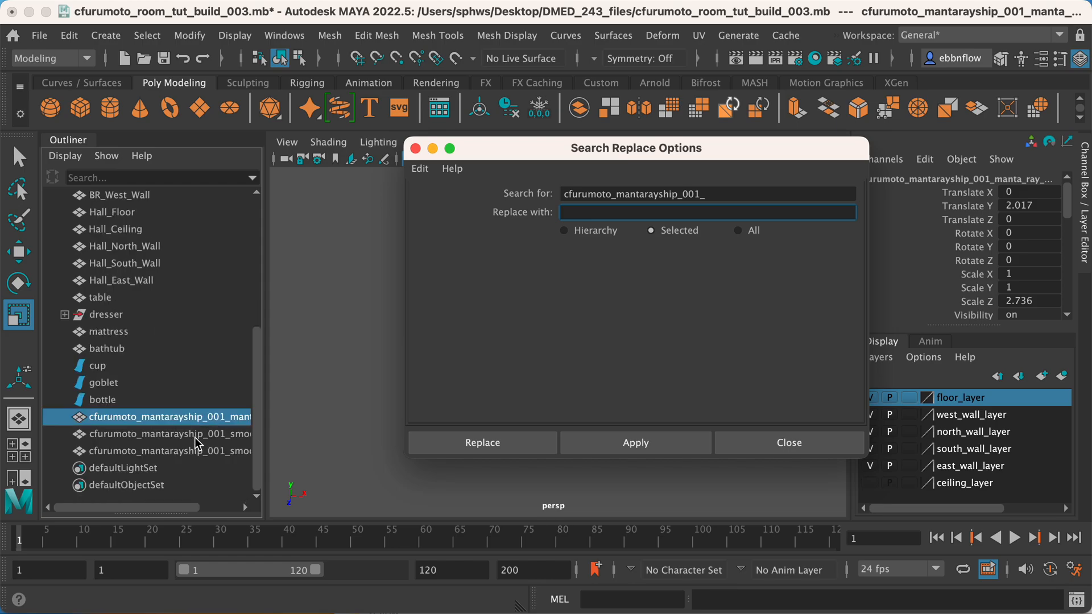
left_click(218, 451, "shift")
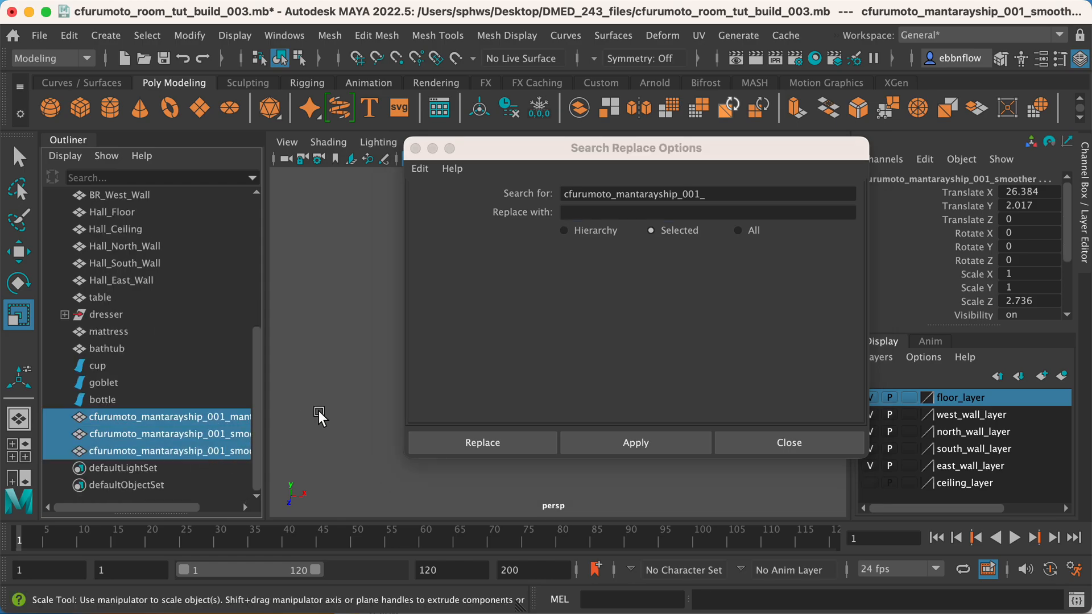
left_click(470, 448)
Copy the name manta_ray_ship and prefix it to the smooth mesh, giving manta_ray_ship_smooth.
left_click(152, 420)
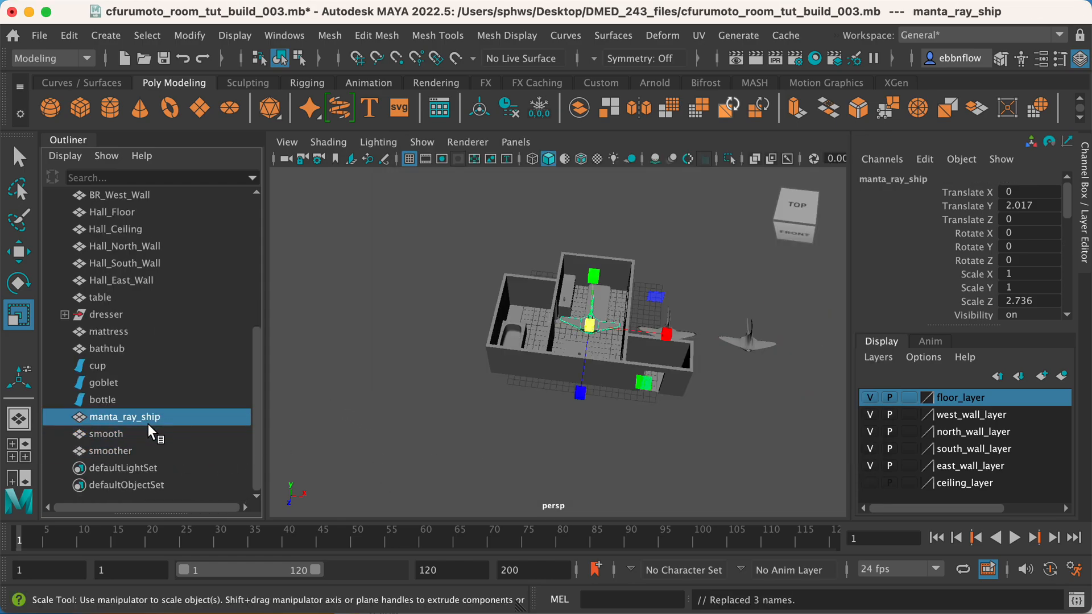
double_click(107, 431)
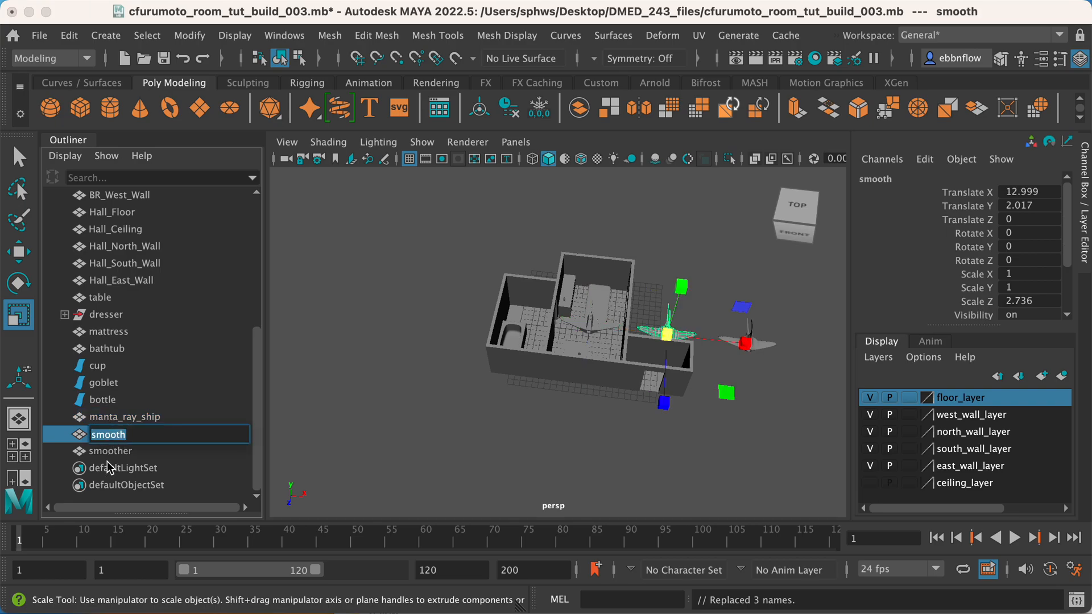
double_click(116, 419)
key("super+c")
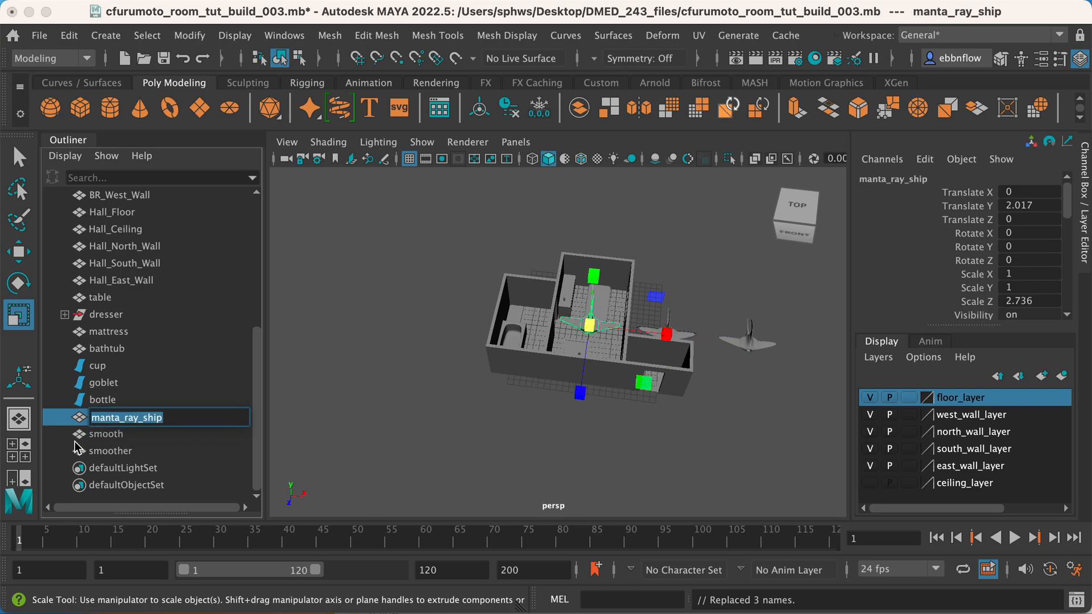
double_click(95, 436)
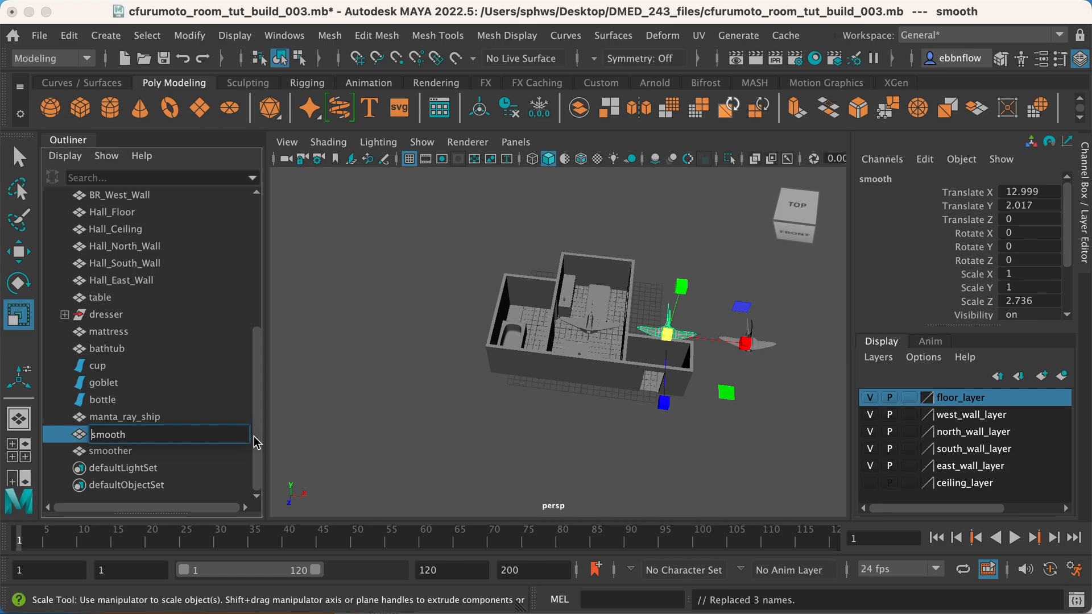
key("super+v")
type("_")
Rename the mesh smoother as manta_ray_ship_smoother.
double_click(99, 452)
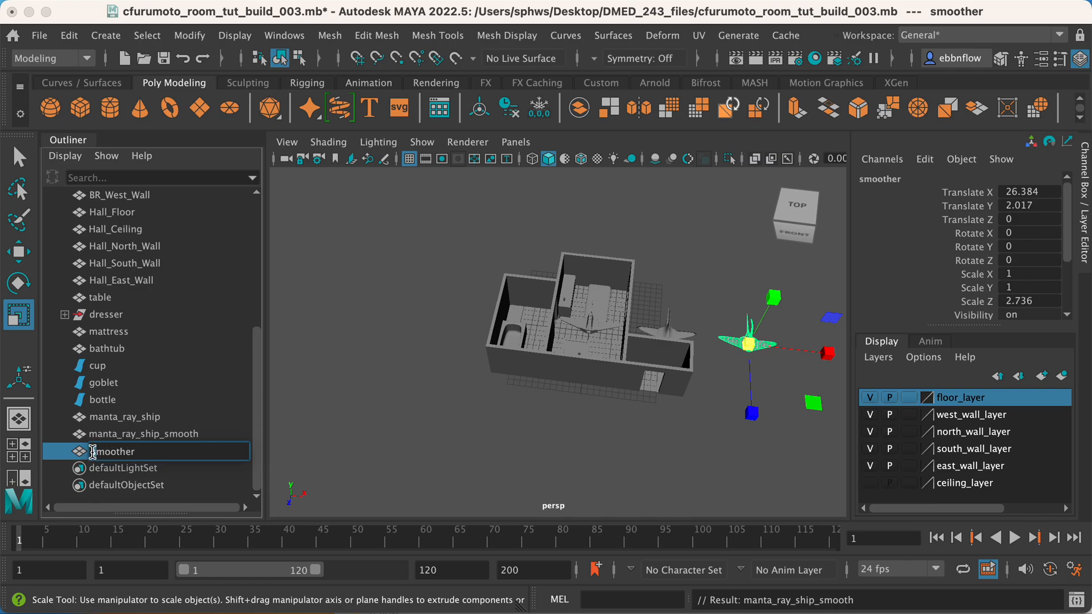
key("super+v")
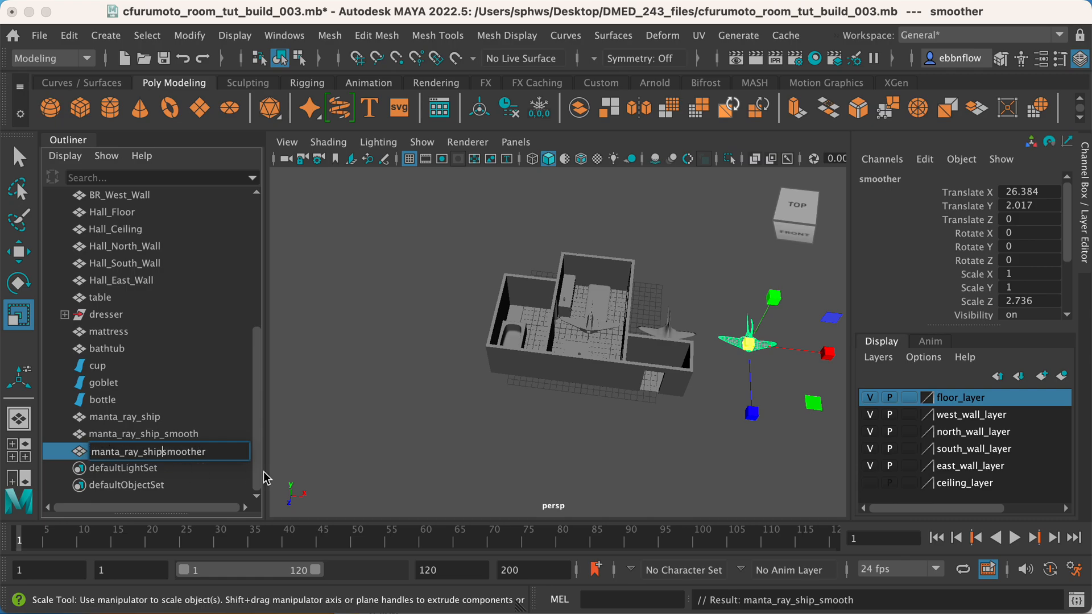
type("_")
key("Return")
Move all three manta ray ship meshes together along Z to about 23.557, in front of the room.
left_click(584, 327)
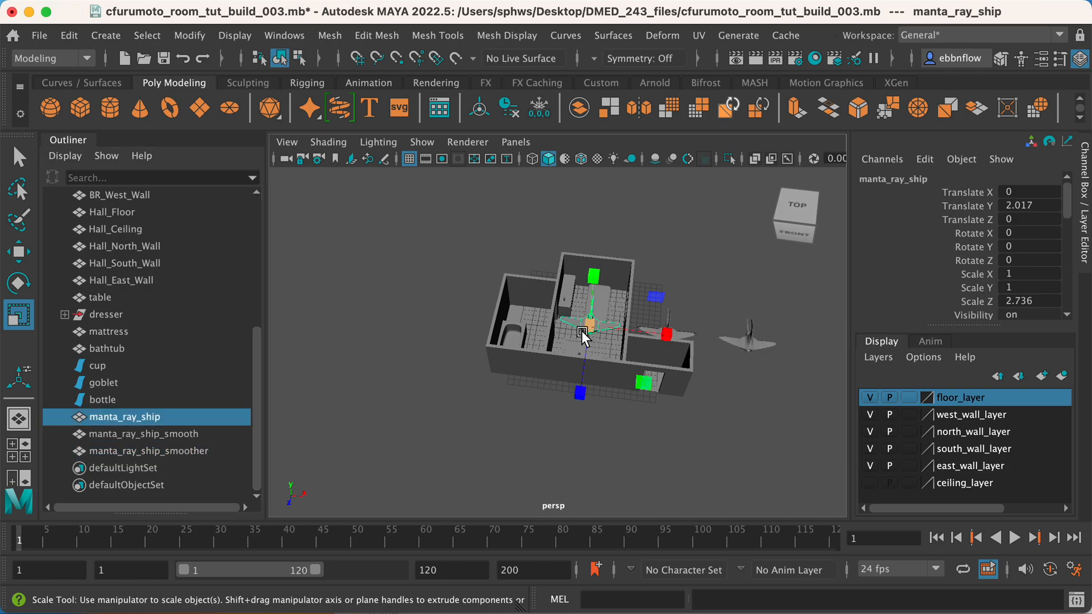
left_click(176, 444, "shift")
key("w")
middle_click_drag(734, 443, 729, 588)
In the front view, snap the pivot of manta_ray_ship to the vertex at its left wing tip.
key("space")
key("space")
key("space")
middle_click_drag(568, 326, 623, 354, "alt")
scroll(471, 360, "down", 4)
scroll(554, 360, "up", 2)
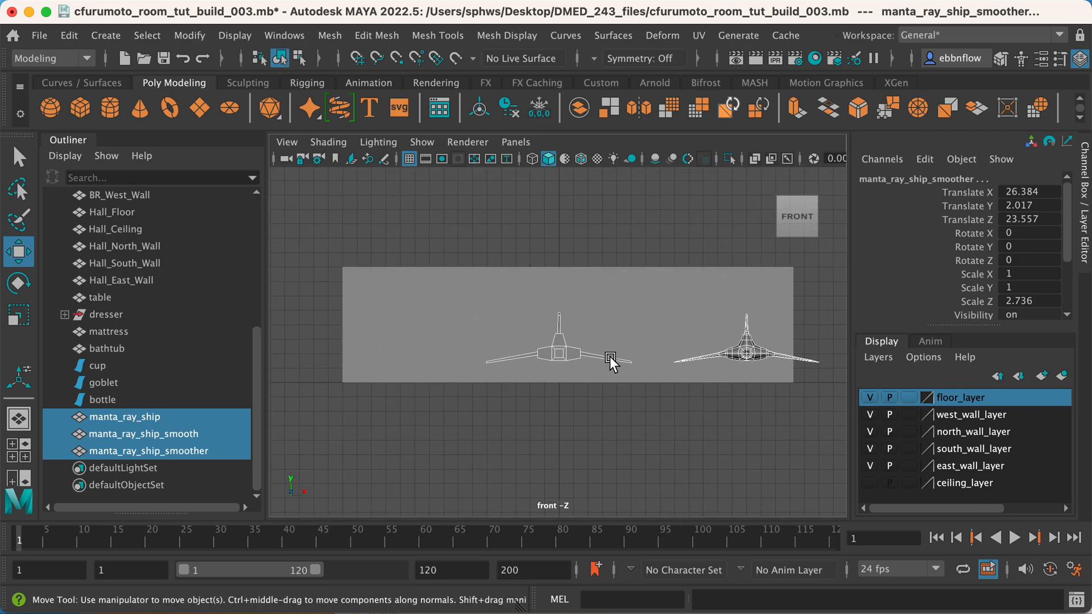
scroll(539, 365, "up", 5)
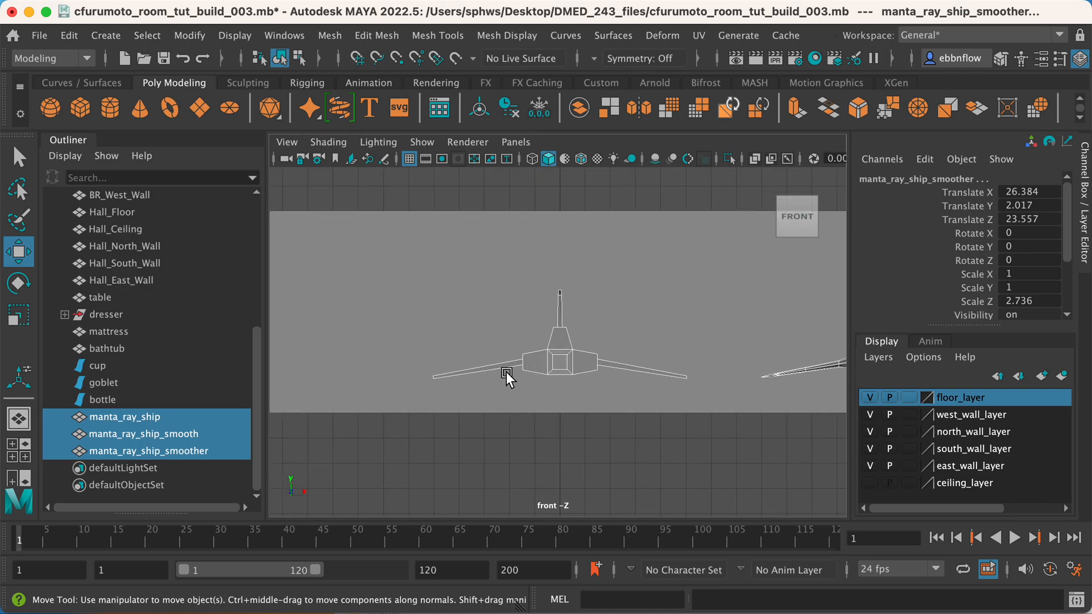
scroll(514, 367, "up", 2)
scroll(541, 377, "down", 3)
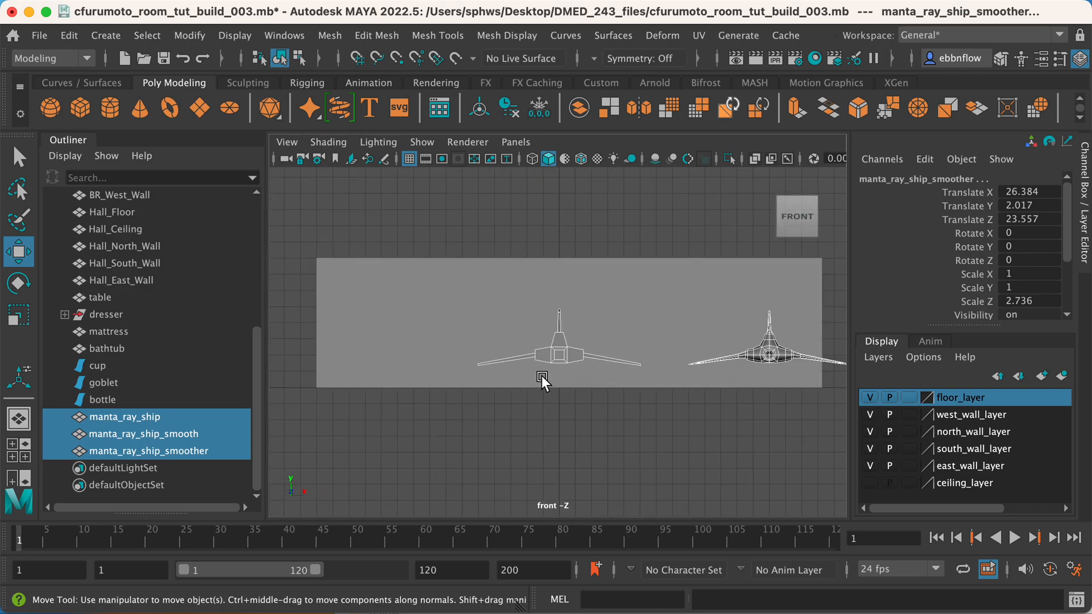
left_click(550, 349)
scroll(548, 356, "up", 3)
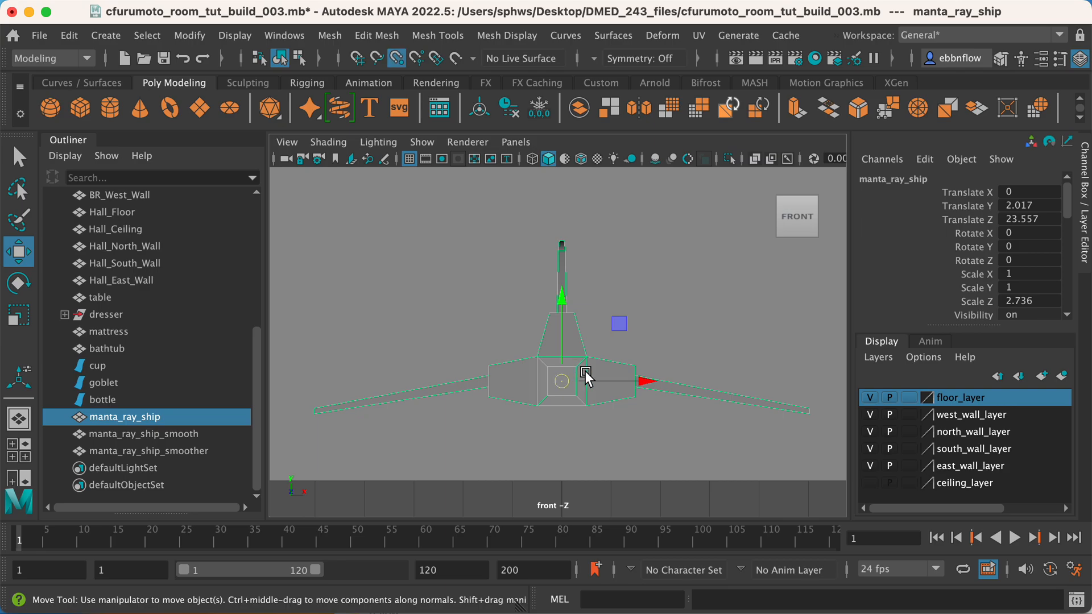
key("d")
left_click_drag(557, 371, 310, 422)
middle_click_drag(753, 401, 262, 370, "alt")
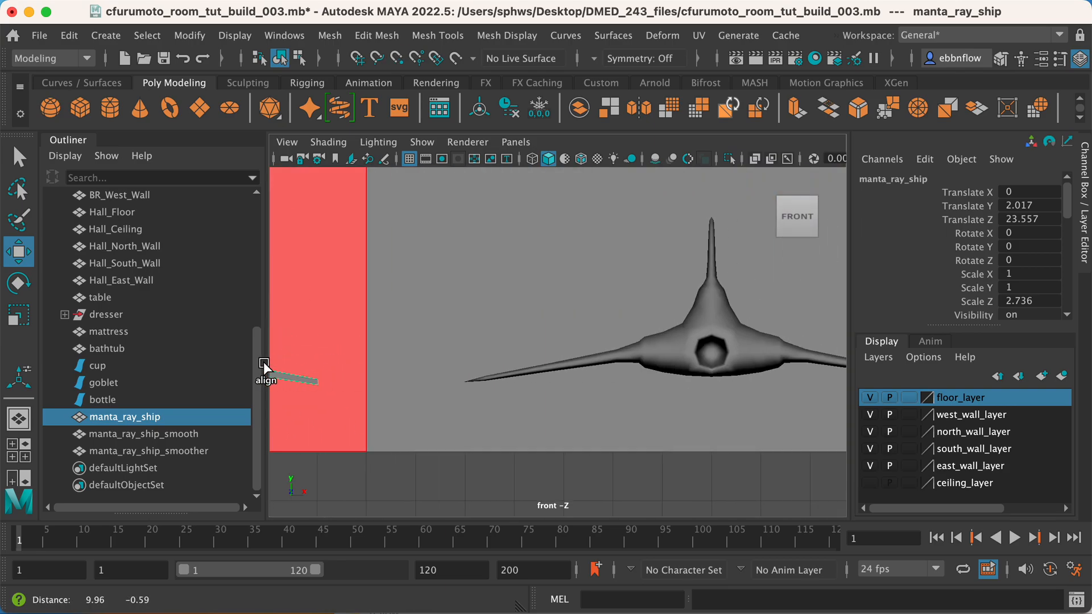
left_click(689, 344)
left_click_drag(762, 325, 753, 348)
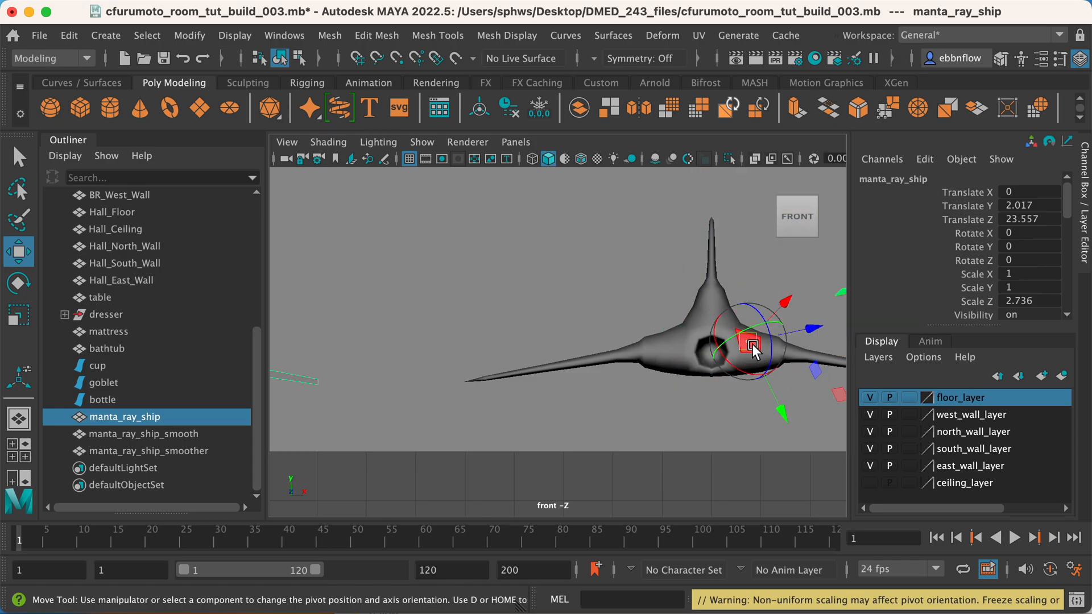
key("super+z")
key("super+z")
middle_click_drag(405, 358, 935, 367, "alt")
key("Home")
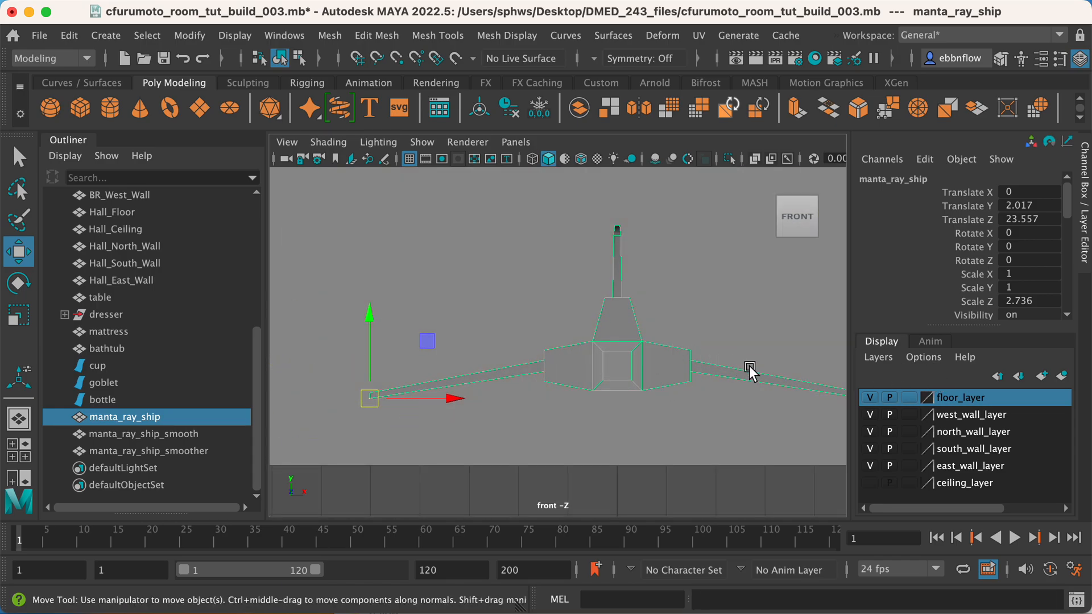
Snap the pivot of manta_ray_ship_smooth to its left wing tip, at about X 7.975, Y 1.411, Z 22.402.
middle_click_drag(733, 366, 283, 358, "alt")
left_click(731, 340)
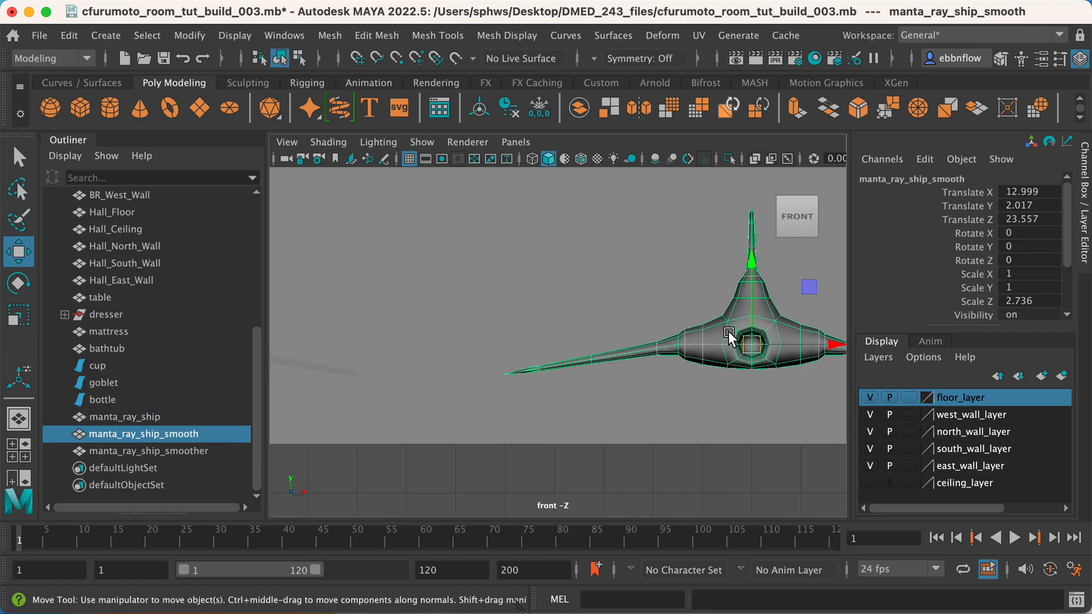
key("Home")
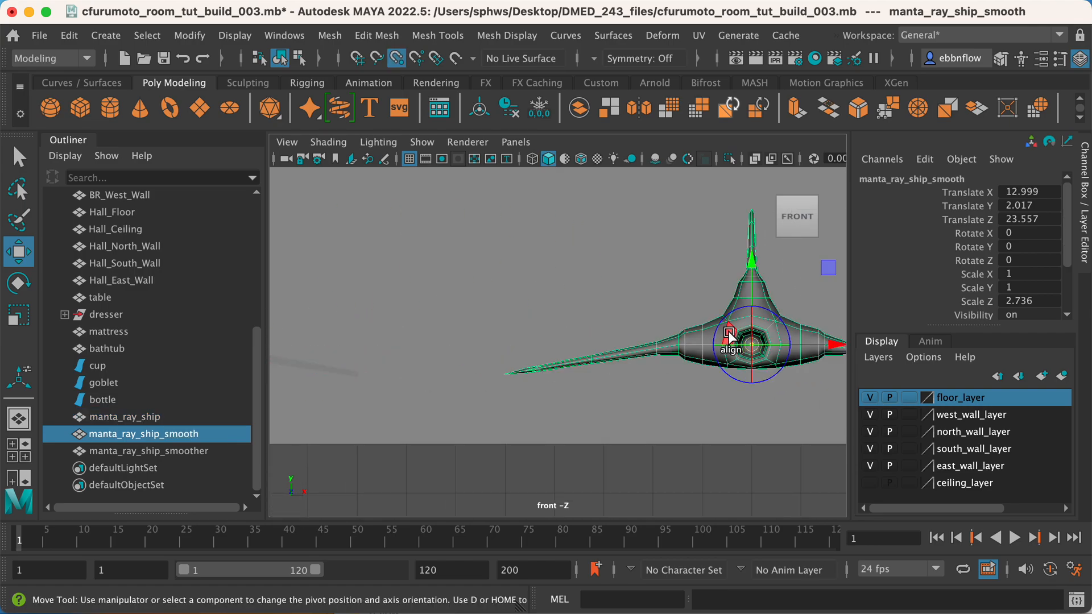
left_click_drag(751, 344, 508, 388)
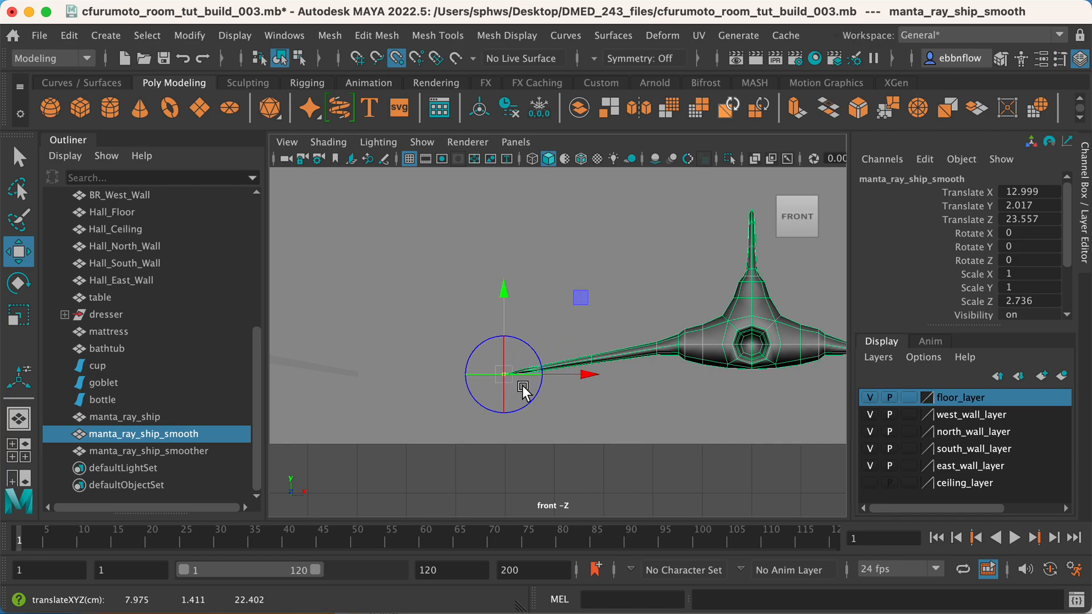
key("Home")
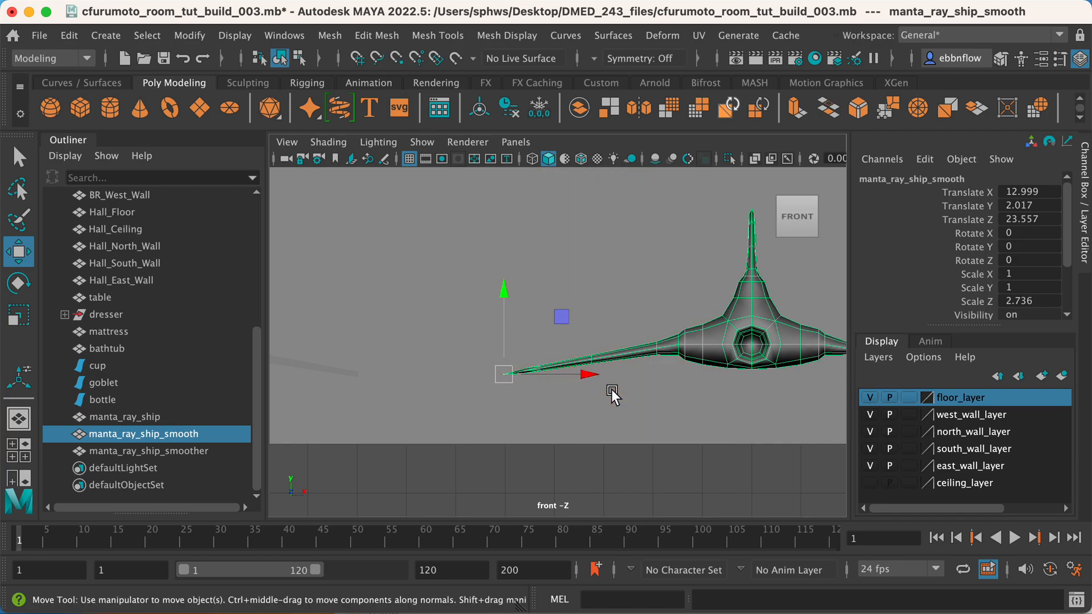
Try to snap the pivot of manta_ray_ship_smoother to the vertex at its left wing tip.
middle_click_drag(787, 357, 419, 385, "alt")
left_click(560, 369)
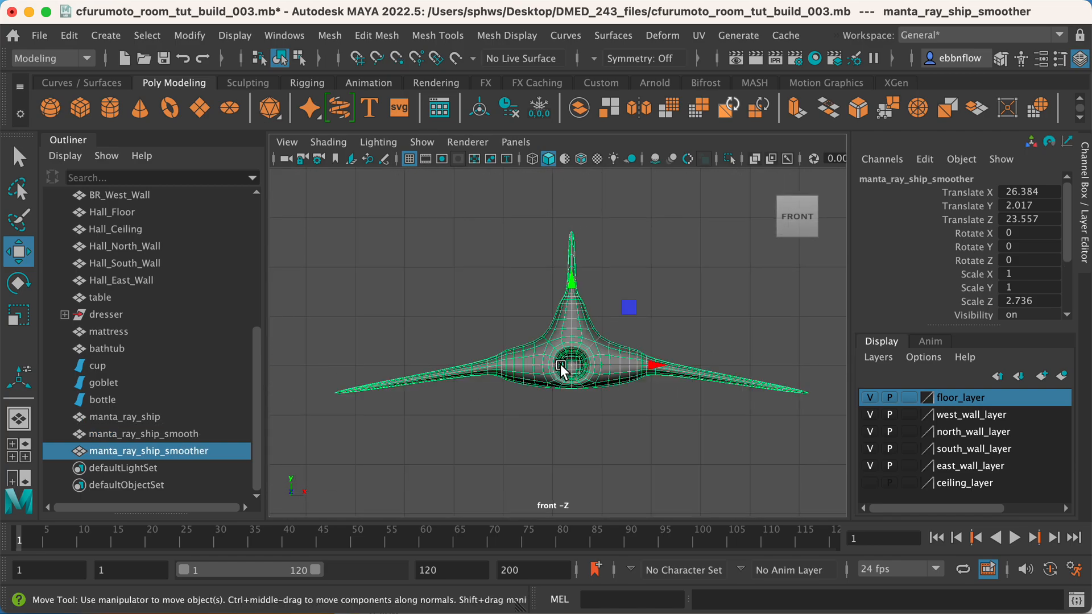
key("Home")
key("v")
left_click_drag(561, 369, 323, 406)
scroll(440, 395, "down", 5)
middle_click_drag(483, 360, 754, 356, "alt")
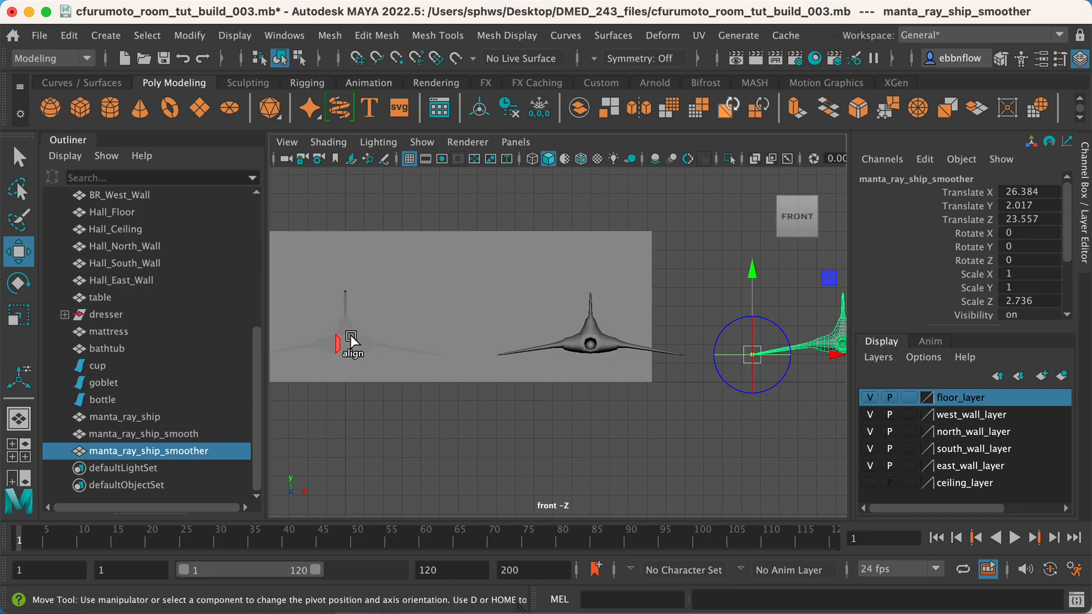
middle_click_drag(346, 341, 435, 352, "alt")
left_click(430, 353)
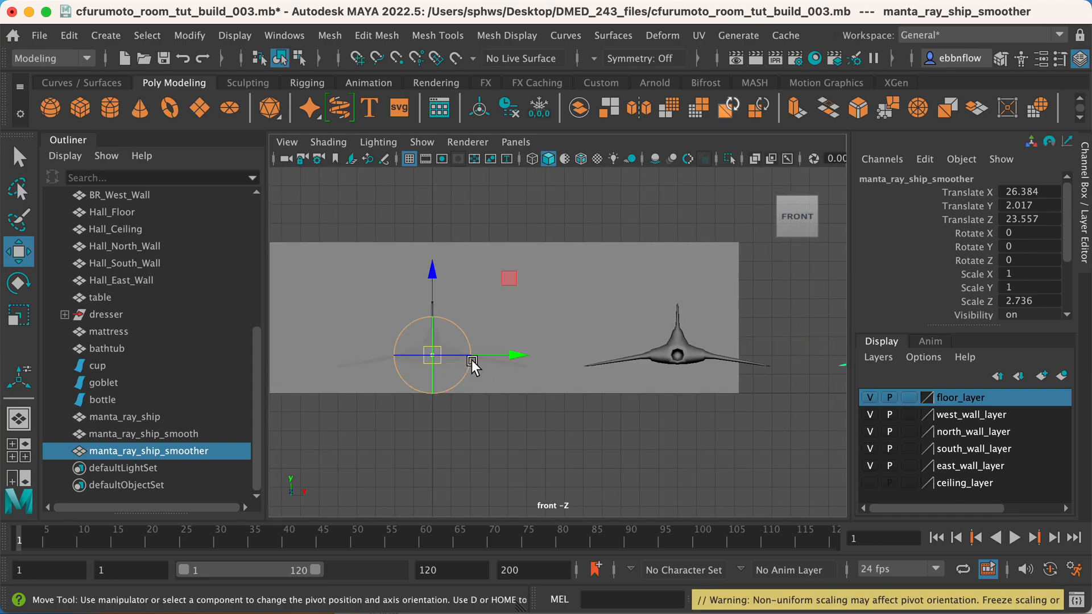
key("q")
middle_click_drag(663, 361, 472, 350, "alt")
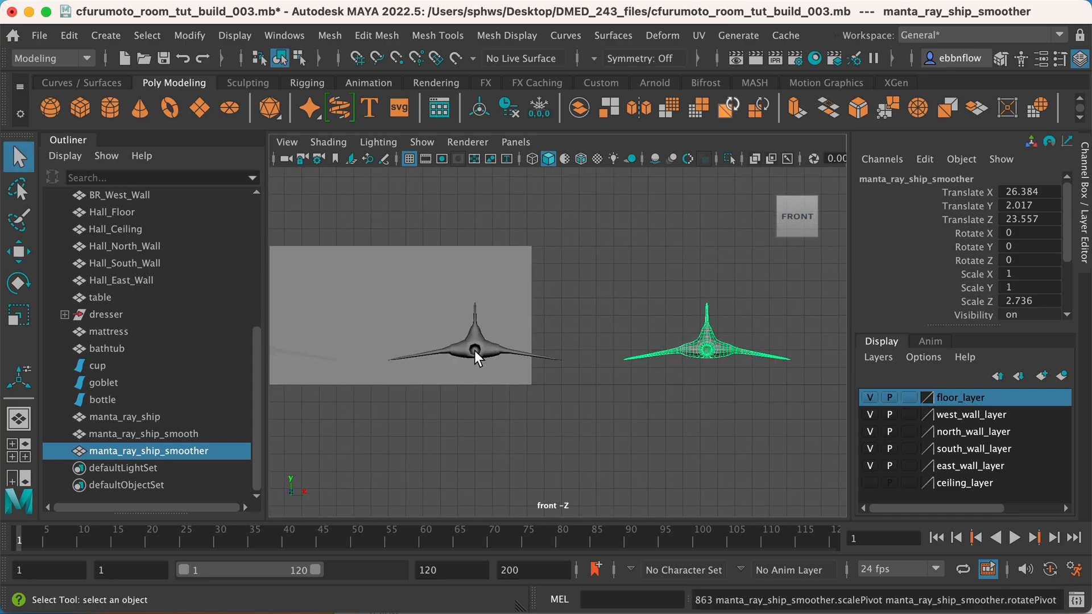
left_click(474, 350)
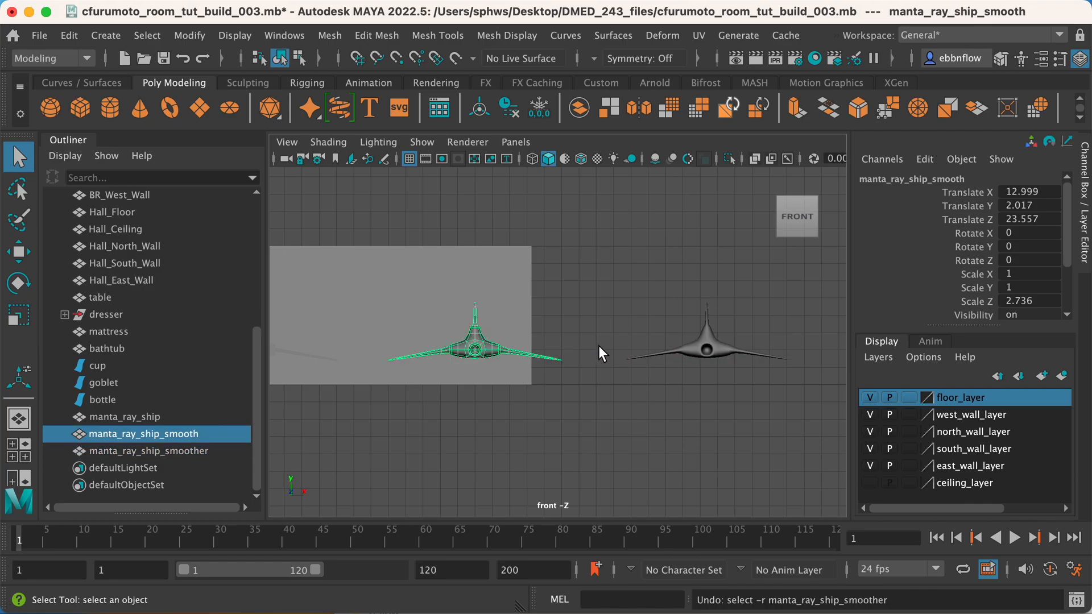
Snap the pivot of manta_ray_ship_smoother to its left wing tip, at about X 21.680, Y 1.442, Z 22.506.
left_click(644, 353)
key("w")
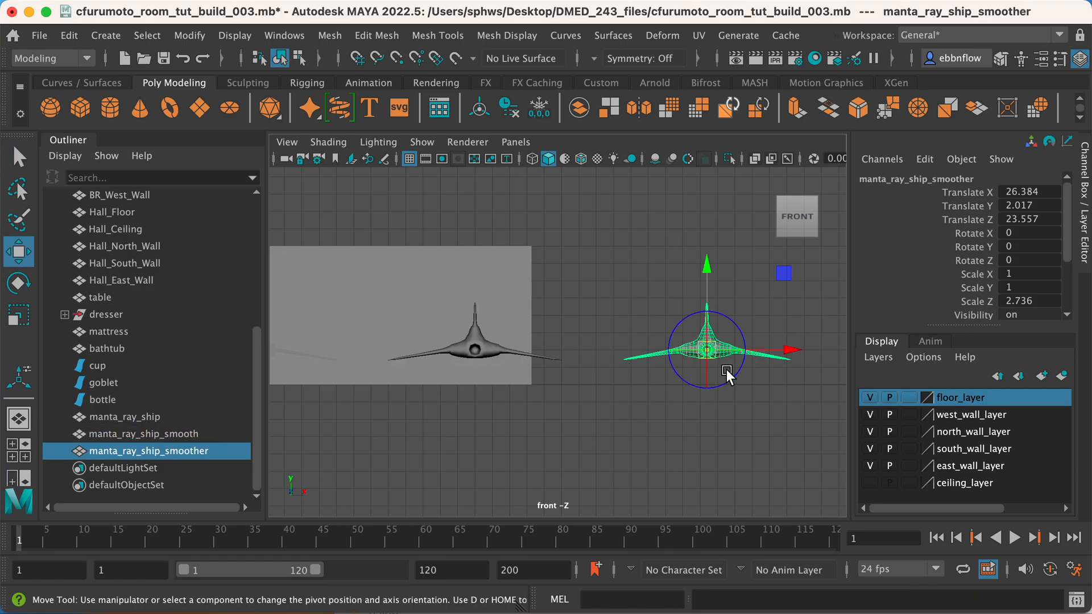
scroll(726, 374, "up", 4)
key("d")
key("v")
left_click_drag(794, 355, 666, 391)
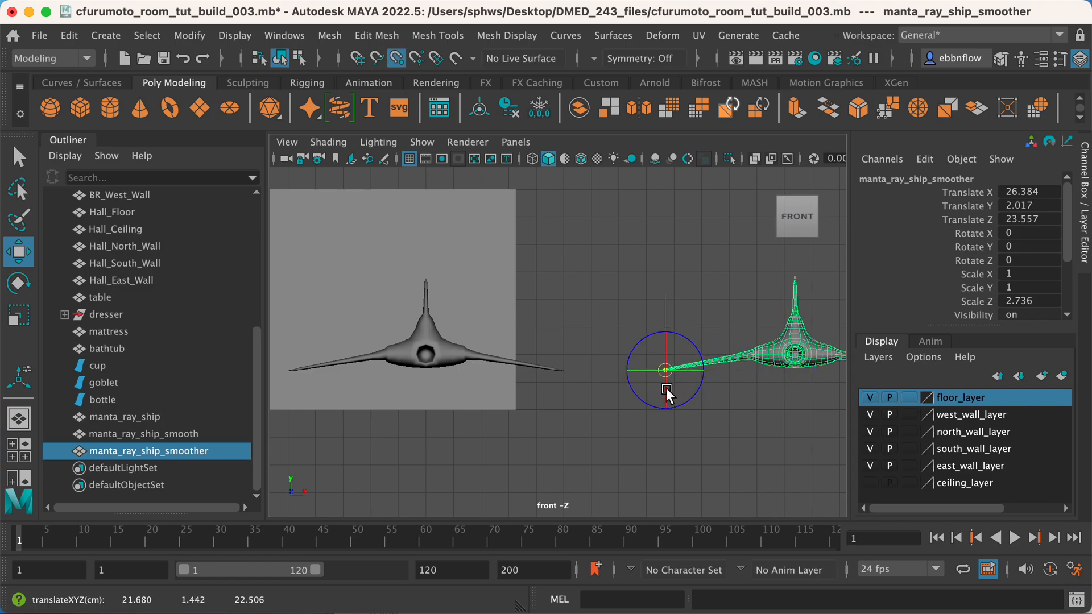
key("d")
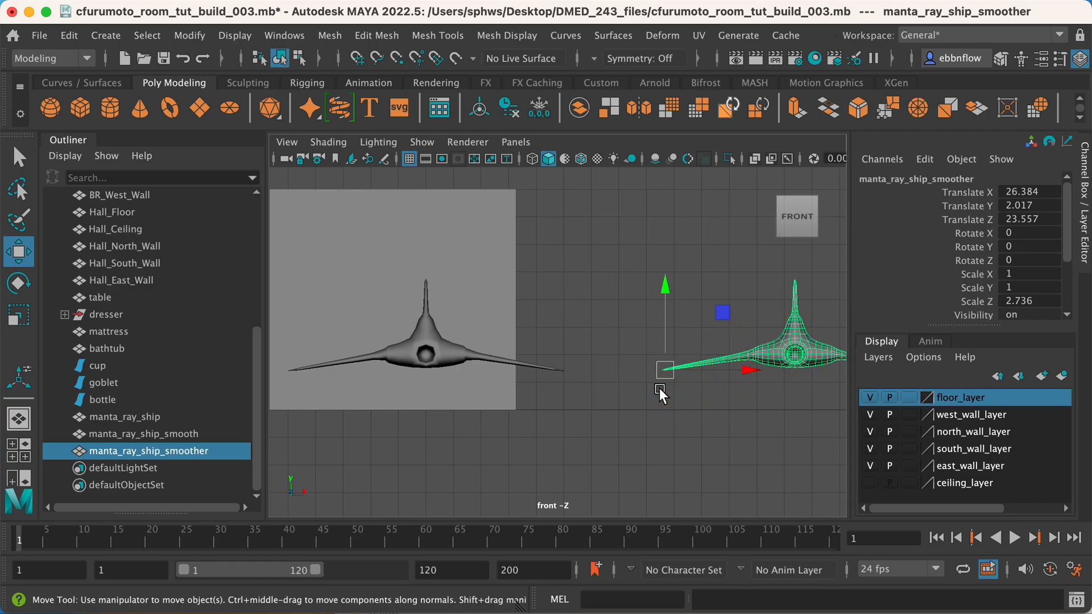
Place the pivot of manta_ray_ship_smooth on its left wing tip vertex, at about X 7.975, Y 1.411, Z 22.402.
left_click(450, 353)
middle_click_drag(441, 369, 625, 382, "alt")
key("d")
key("v")
left_click_drag(586, 368, 444, 398)
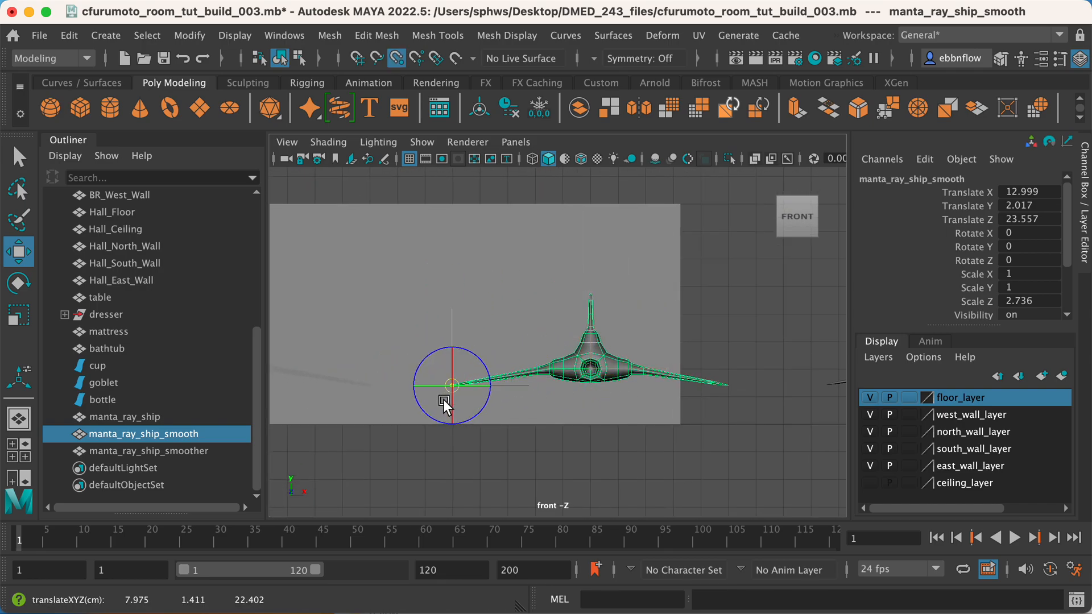
key("d")
middle_click_drag(457, 401, 853, 428, "alt")
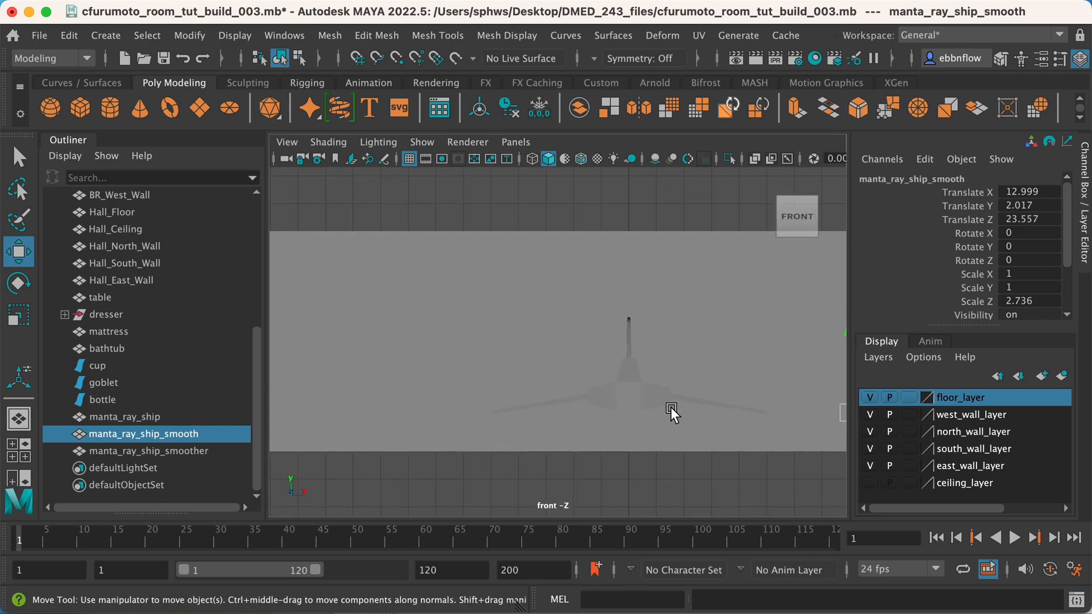
Select manta_ray_ship and snap it down vertically to the room's floor level, at about Translate Y 0.661.
left_click(643, 393)
scroll(643, 394, "down", 2)
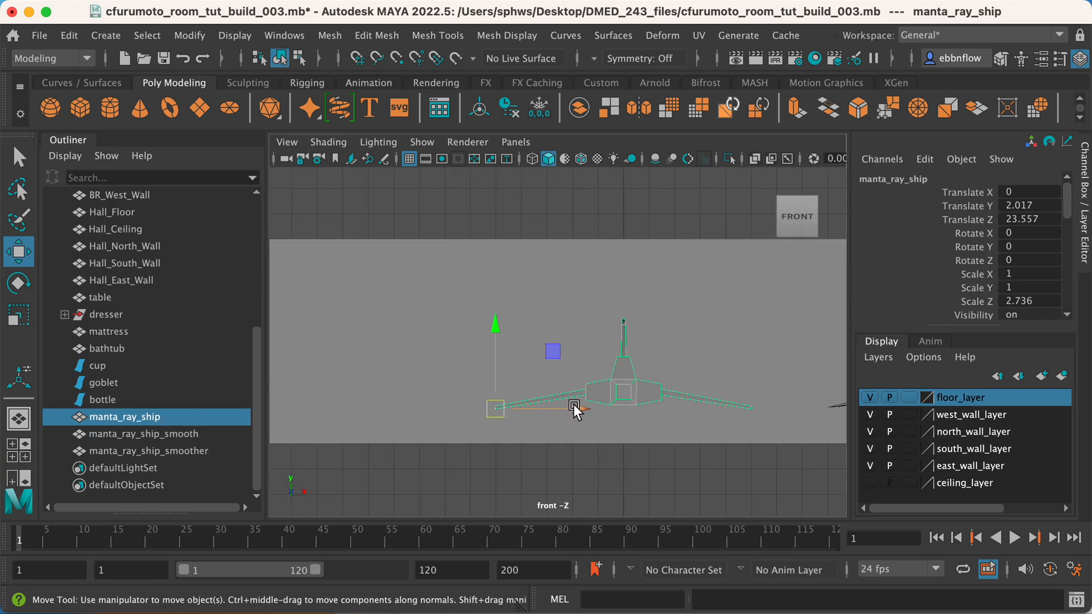
key("v")
left_click_drag(491, 331, 496, 461)
Snap manta_ray_ship_smooth by its wing-tip pivot to a floor-level vertex, at about X 14.327, Y 0.606, Z 11.404.
middle_click_drag(749, 403, 412, 379, "alt")
left_click(621, 360)
key("v")
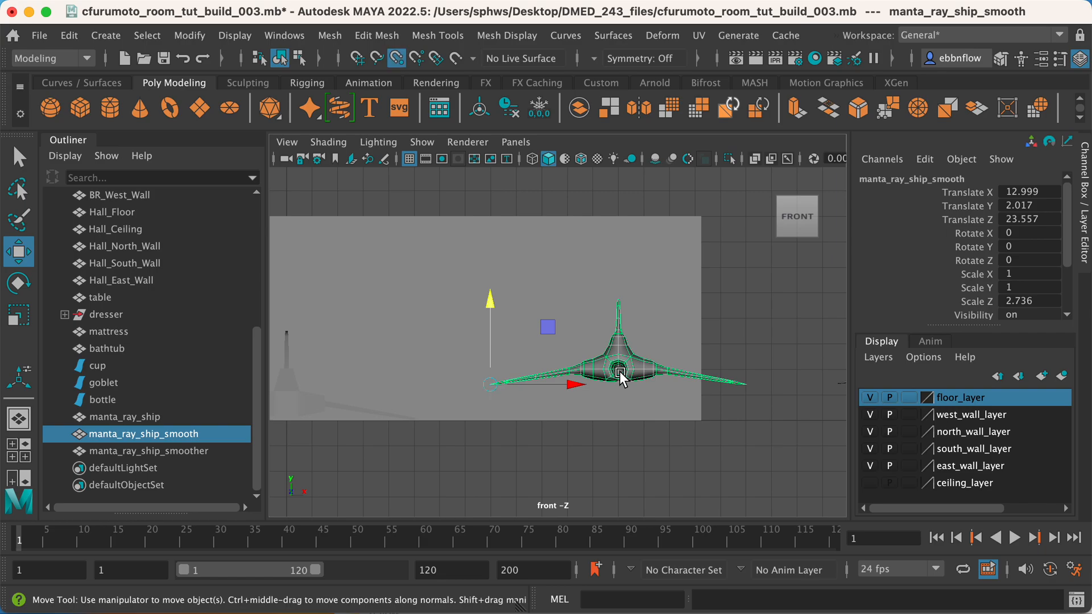
left_click_drag(489, 379, 626, 405)
Snap manta_ray_ship_smoother by its wing-tip pivot to a floor-level vertex, at about X 24.055, Y 0.575, Z 11.3.
middle_click_drag(744, 376, 397, 355, "alt")
left_click(656, 340)
left_click(616, 346)
key("v")
left_click_drag(489, 366, 494, 388)
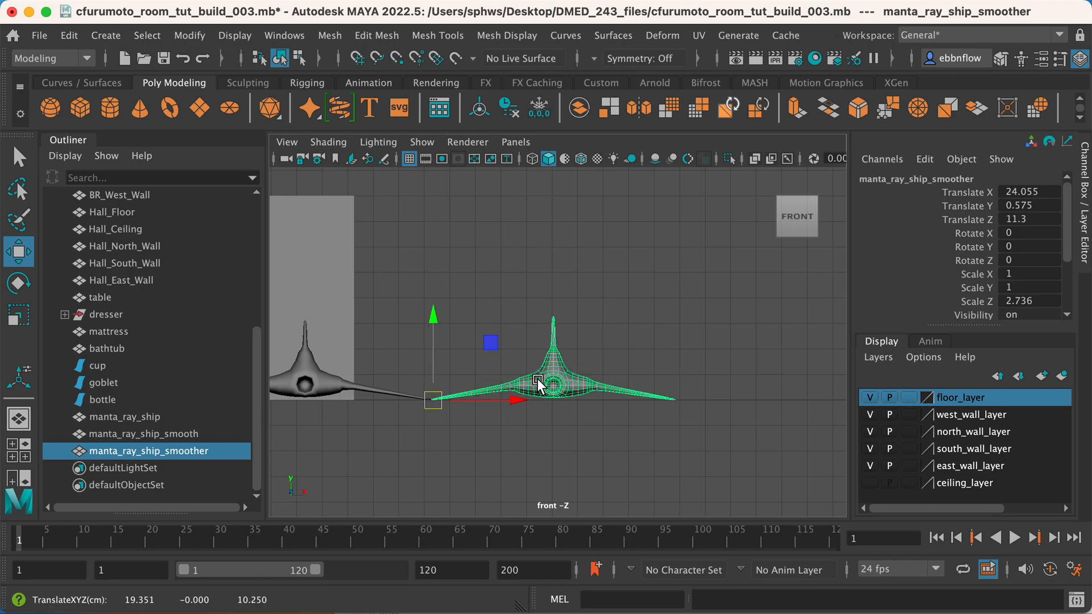
Select manta_ray_ship and scale it down uniformly to about X 0.275, Y 0.275, Z 0.752.
scroll(535, 380, "down", 2)
middle_click_drag(441, 360, 716, 318, "alt")
scroll(715, 319, "down", 2)
middle_click_drag(387, 367, 561, 388, "alt")
left_click(560, 388, "alt")
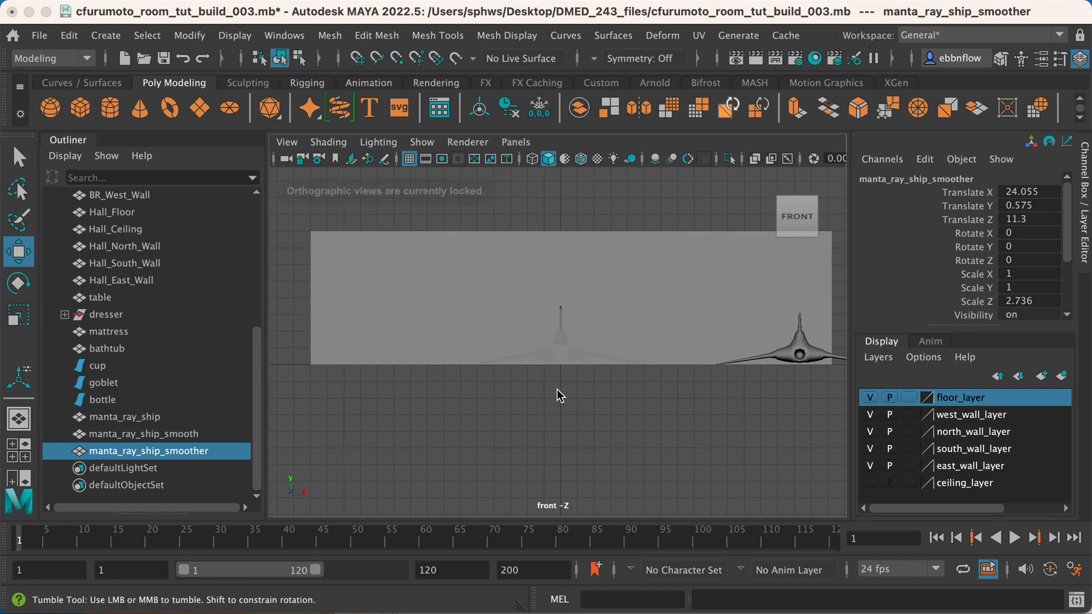
left_click(560, 345)
key("space")
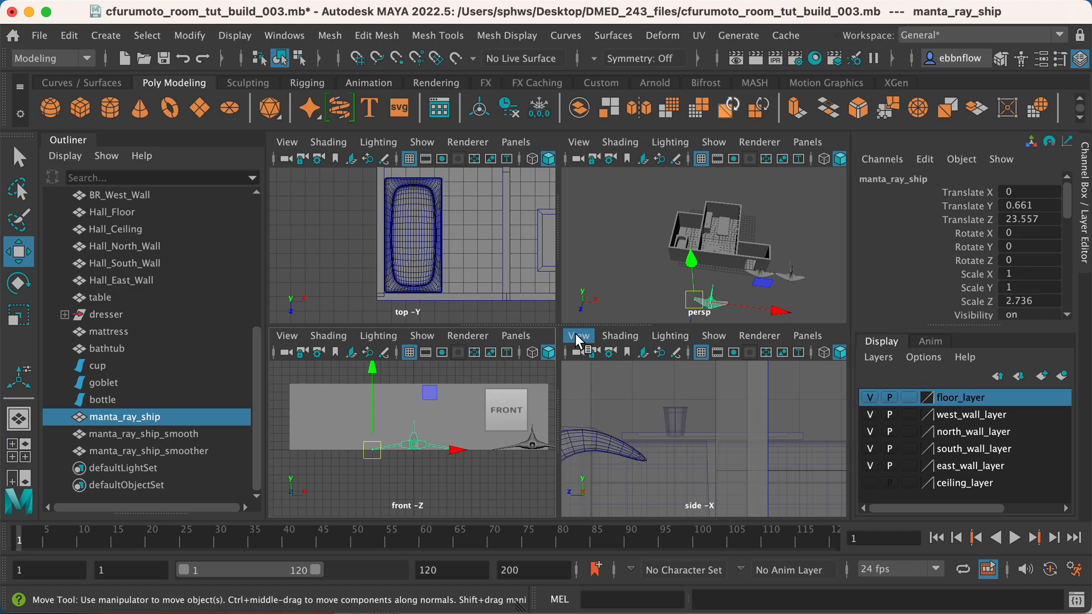
key("space")
left_click_drag(696, 281, 510, 401, "alt")
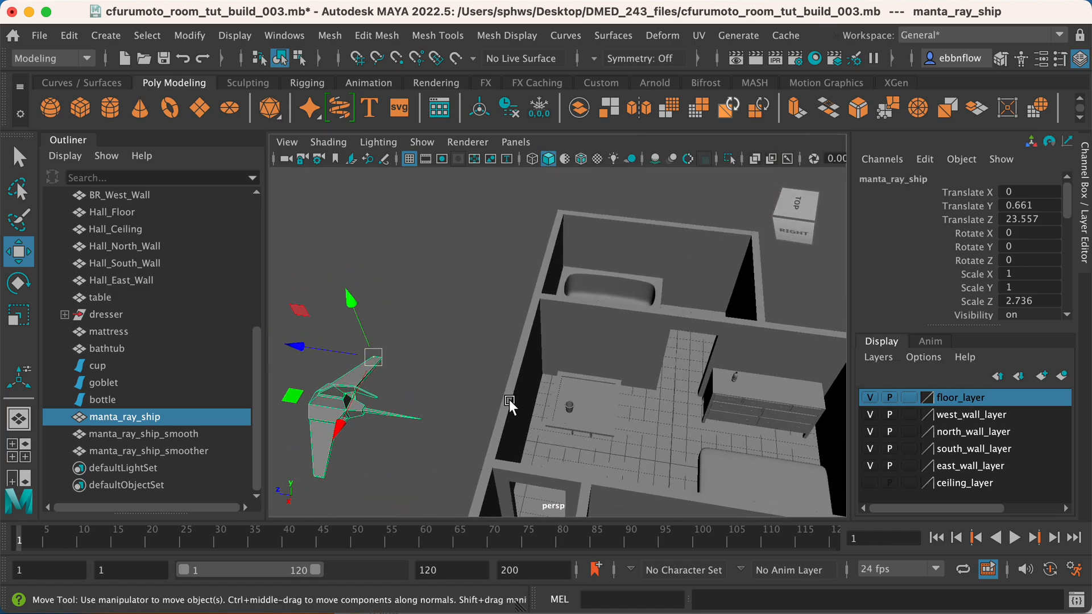
key("r")
left_click_drag(380, 363, 271, 386)
Move manta_ray_ship in the side view to just above the table, at about Y 3.932, Z 8.039.
key("w")
key("space")
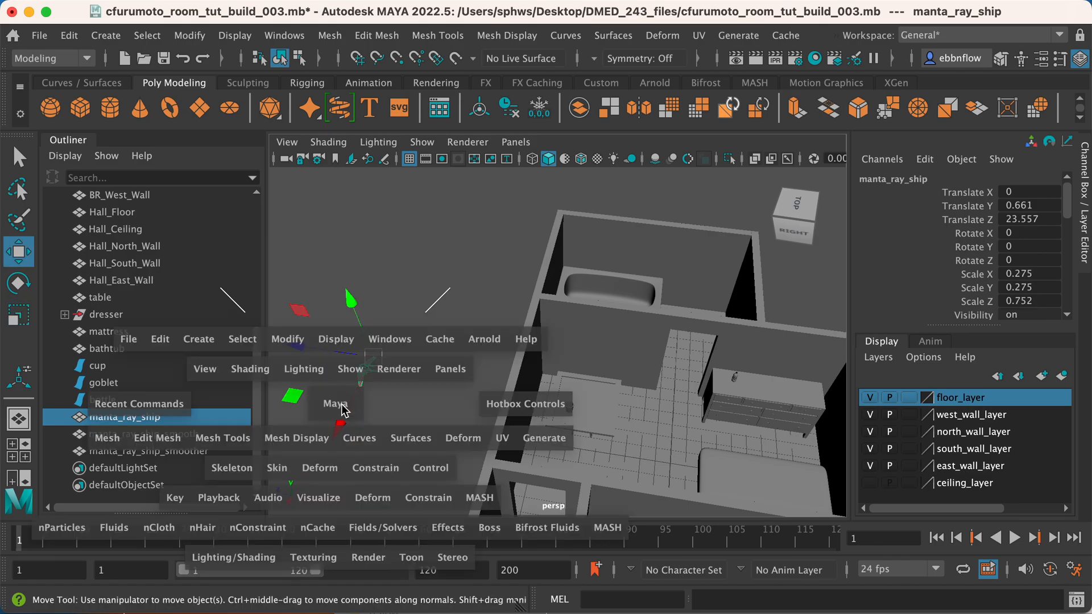
key("space")
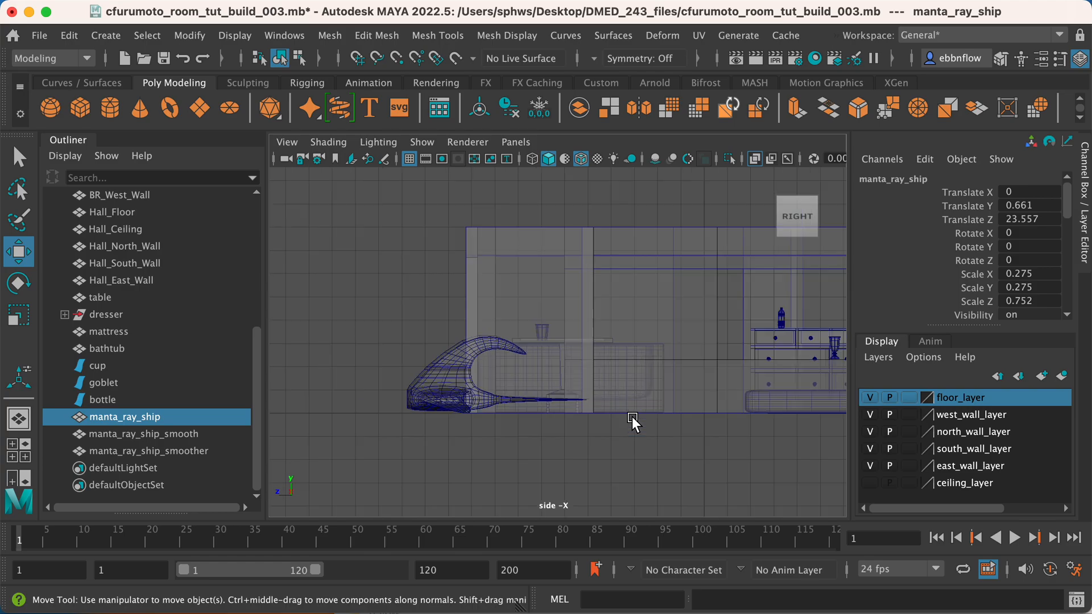
scroll(587, 376, "up", 5)
scroll(517, 376, "up", 1)
middle_click_drag(468, 393, 672, 367, "alt")
scroll(600, 410, "down", 6)
scroll(600, 410, "down", 1)
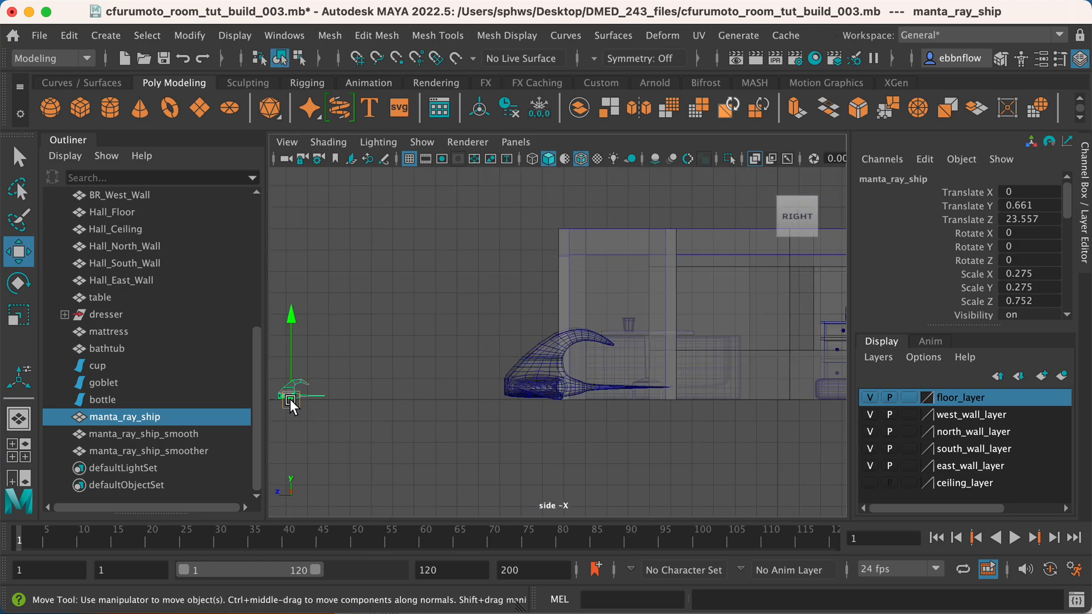
left_click_drag(290, 398, 627, 329)
Vertex-snap manta_ray_ship to tabletop height, at about X 5.154, Y 3.776, Z 5.082.
scroll(665, 360, "up", 2)
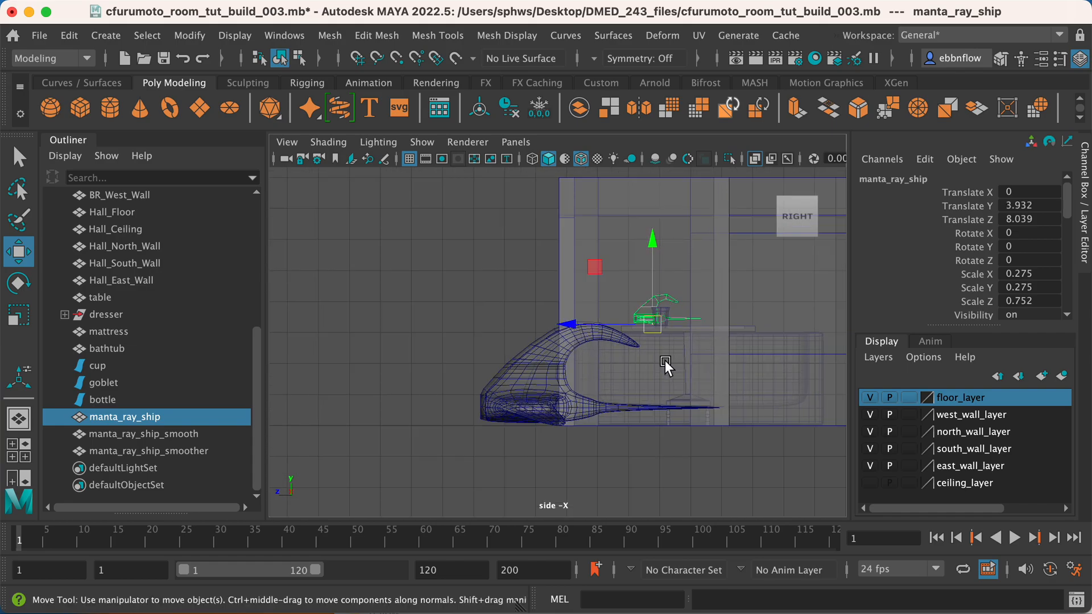
scroll(665, 361, "up", 6)
middle_click_drag(747, 325, 410, 395, "alt")
scroll(516, 384, "up", 3)
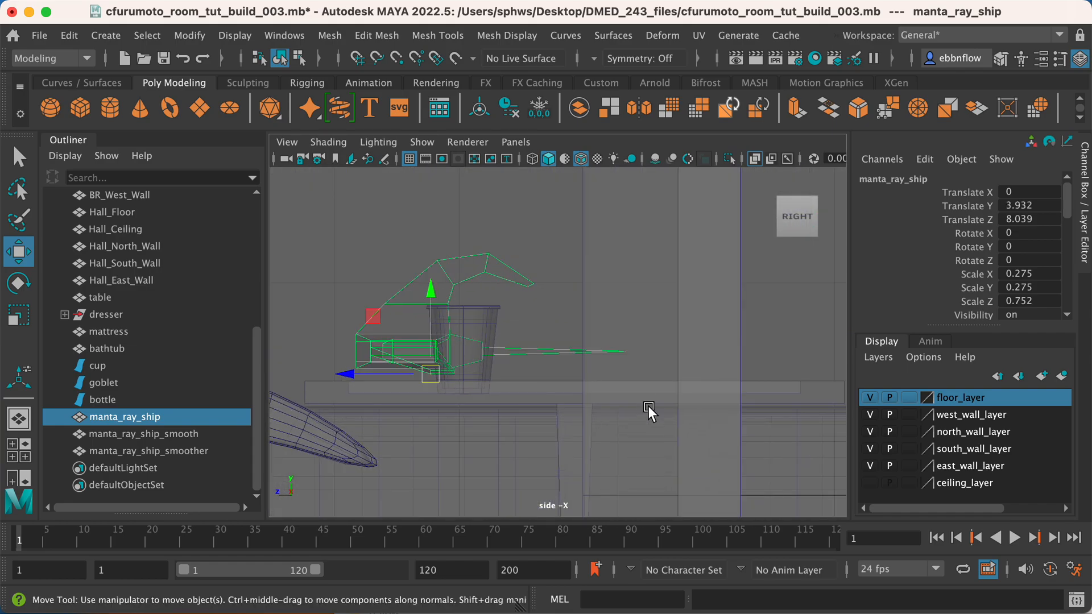
key("v")
left_click_drag(429, 369, 787, 391)
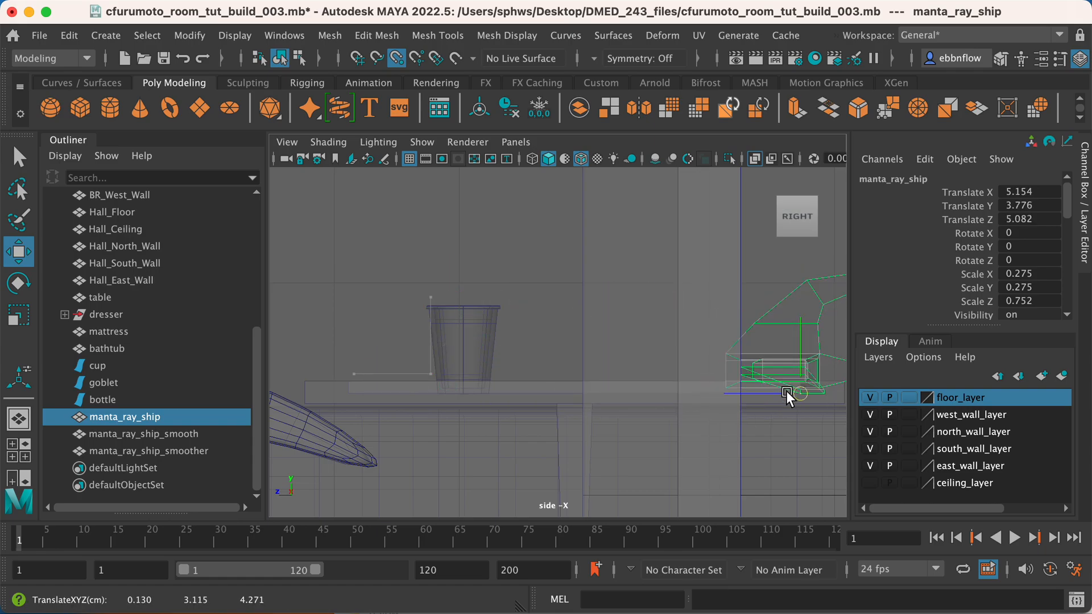
Move manta_ray_ship towards the table in the perspective view and rotate it to about 112.166 degrees in Y.
key("space")
key("space")
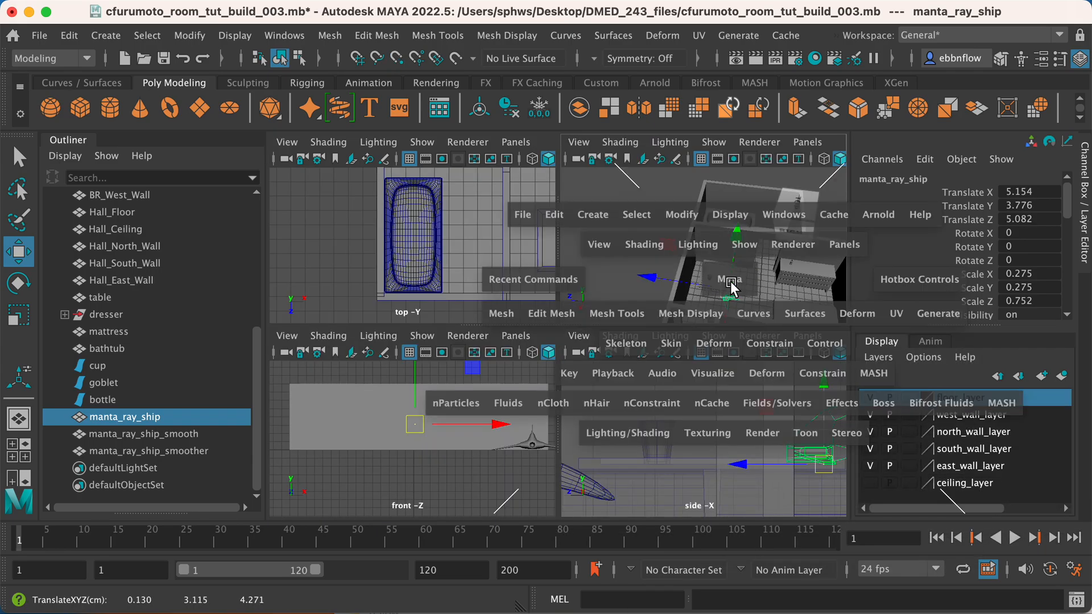
scroll(708, 326, "up", 5)
middle_click_drag(703, 329, 666, 234, "alt")
left_click_drag(636, 447, 575, 370, "alt")
key("e")
key("r")
key("e")
key("r")
key("e")
left_click_drag(525, 414, 667, 398)
Position manta_ray_ship on the tabletop beside the cup, at about X 3.626, Z 7.859.
key("w")
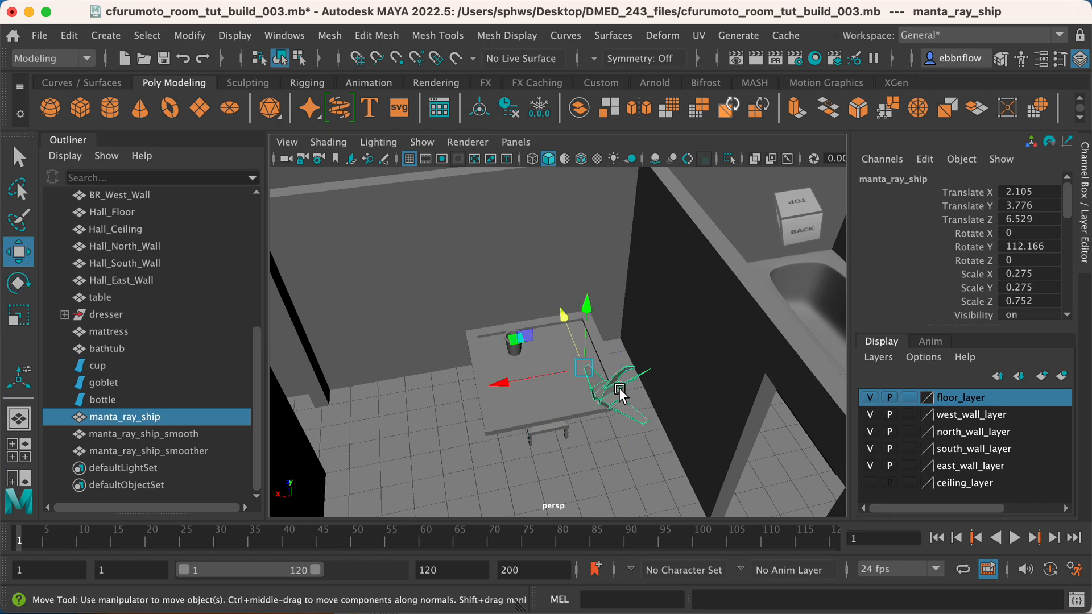
left_click_drag(564, 318, 554, 293)
left_click_drag(530, 352, 478, 351)
left_click_drag(567, 394, 598, 392, "alt")
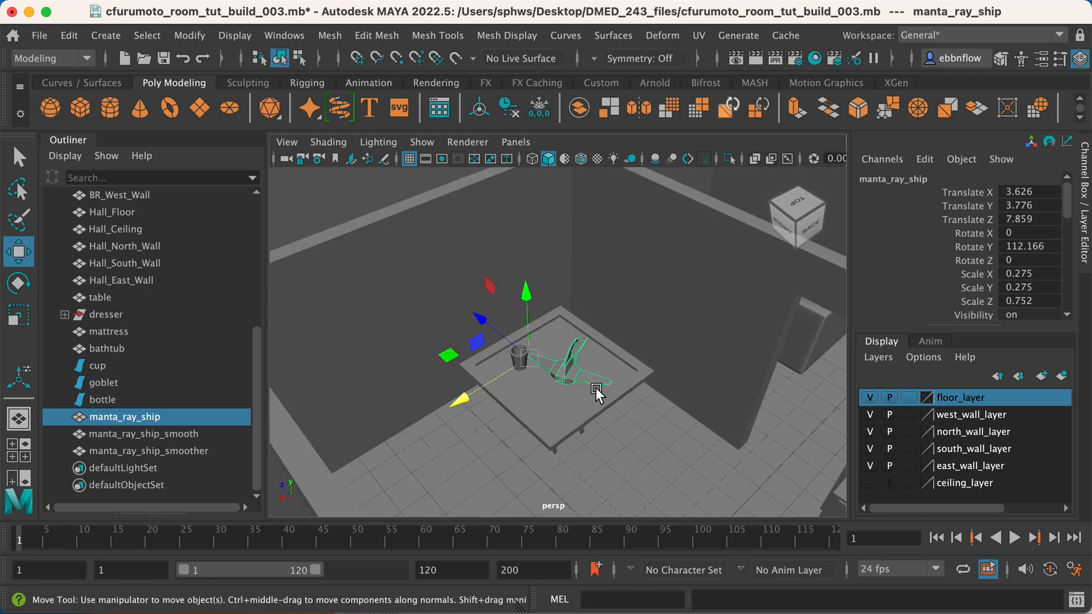
Select manta_ray_ship_smooth, the ship standing outside by the hallway wall.
left_click(501, 452)
left_click_drag(502, 452, 685, 445, "alt")
scroll(686, 445, "down", 8)
left_click_drag(589, 404, 648, 402, "alt")
middle_click_drag(649, 403, 452, 414, "alt")
left_click_drag(646, 430, 596, 412)
left_click(590, 415)
middle_click_drag(596, 411, 685, 441, "alt")
scroll(682, 440, "up", 3)
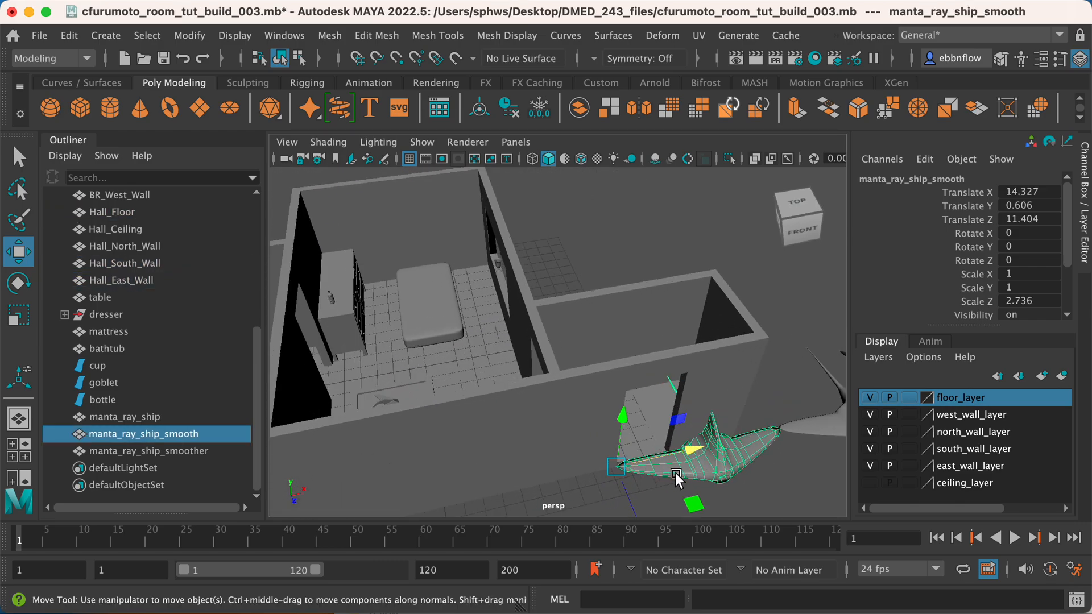
left_click_drag(681, 472, 561, 441, "alt")
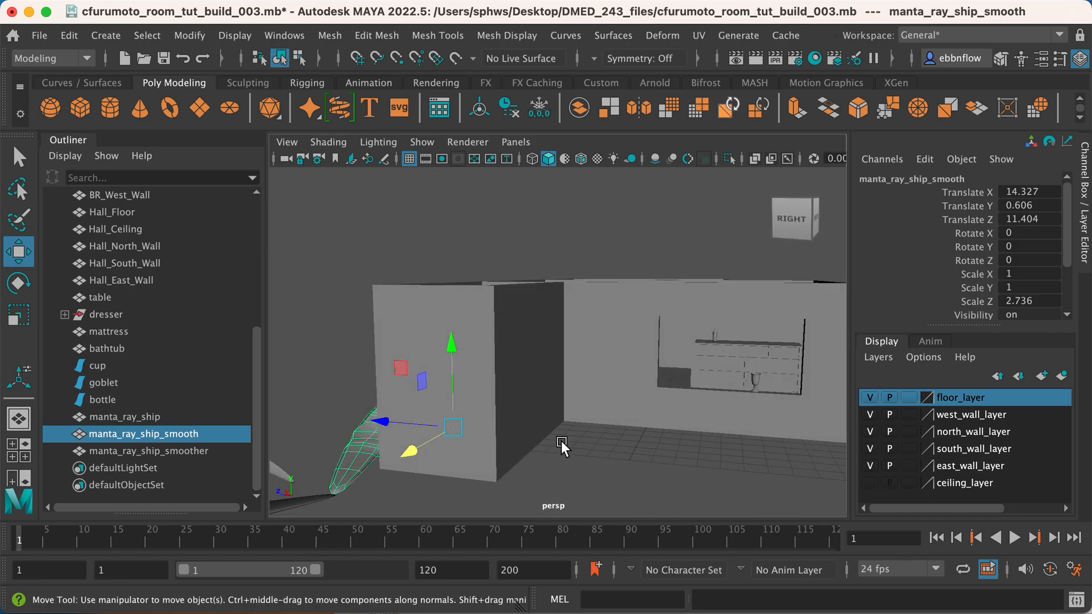
Vertex-snap manta_ray_ship_smooth onto the dresser top in the side view, at about X 1.473, Y 4.253, Z -4.351.
key("space")
key("space")
middle_click_drag(606, 422, 437, 445, "alt")
key("d")
key("v")
key("v")
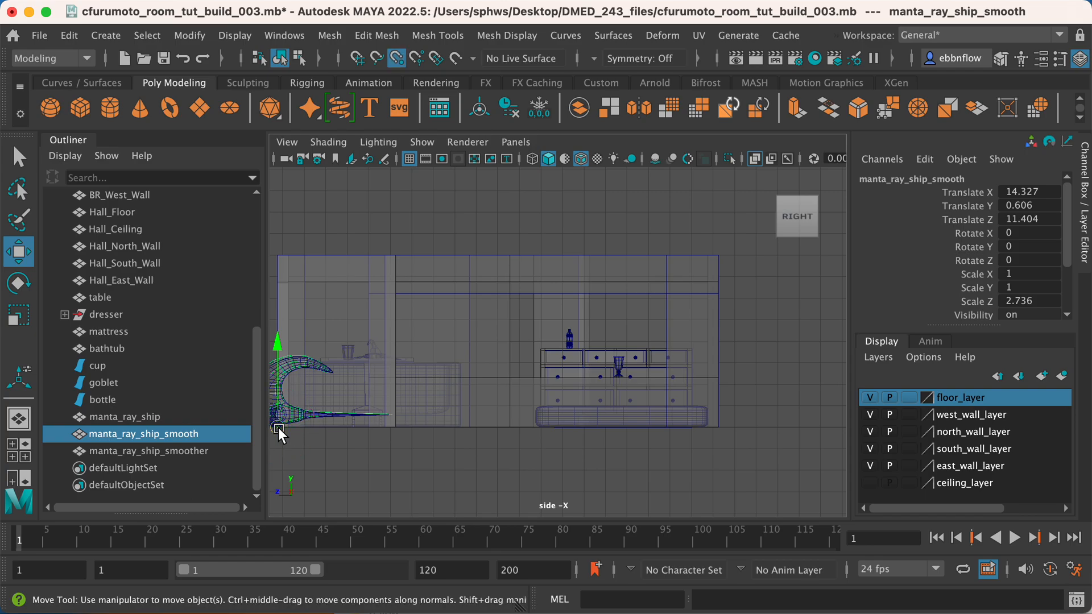
left_click_drag(280, 430, 628, 335)
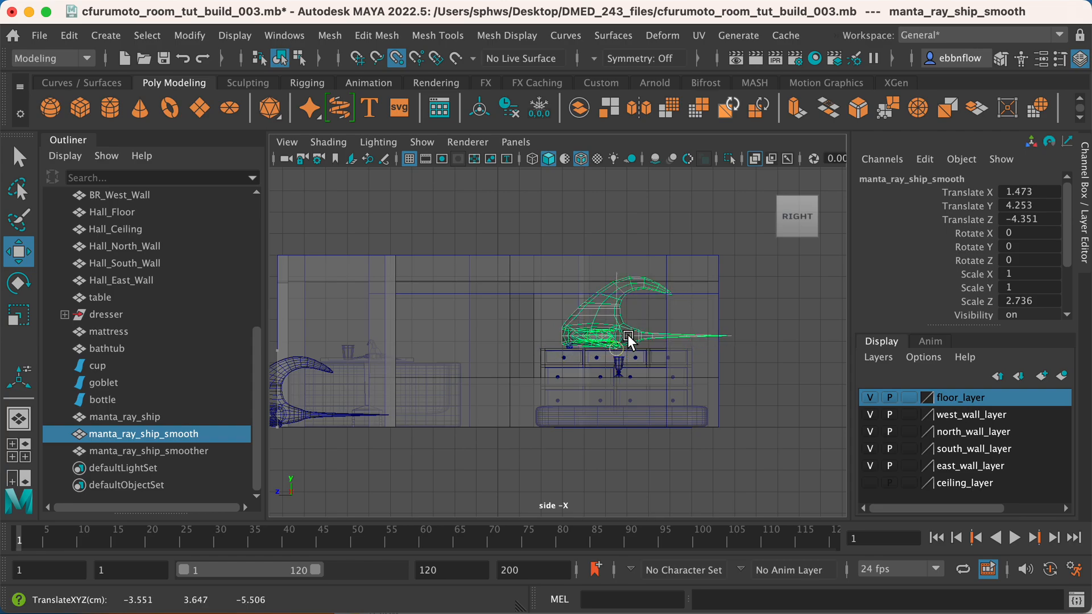
Scale manta_ray_ship_smooth down uniformly on the dresser to about X 0.16, Y 0.16, Z 0.439.
scroll(634, 392, "up", 3)
scroll(633, 406, "up", 6)
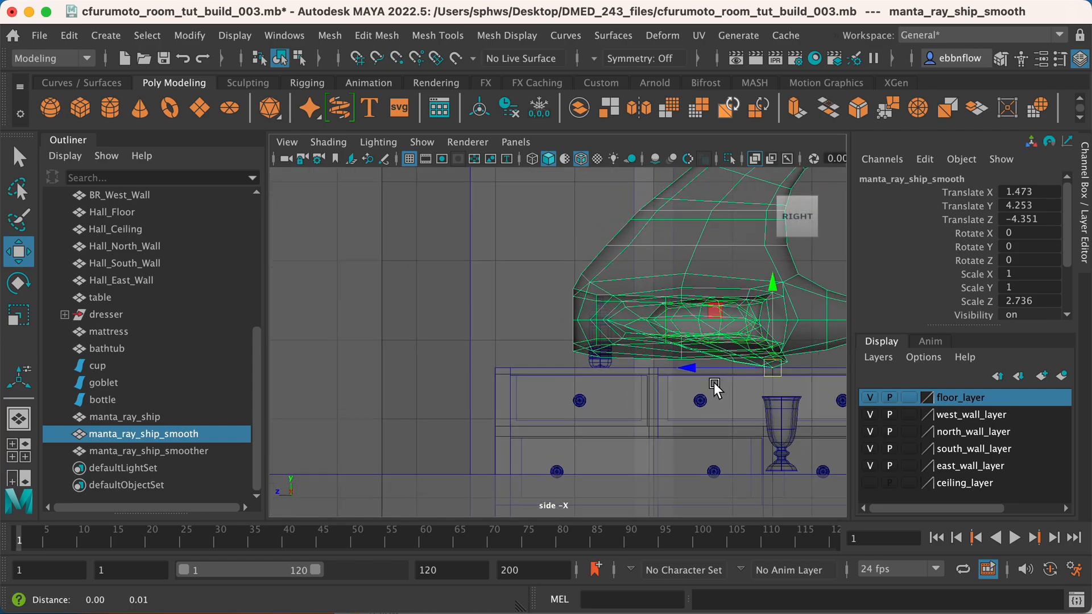
middle_click_drag(718, 382, 538, 429, "alt")
key("r")
left_click_drag(566, 420, 70, 364)
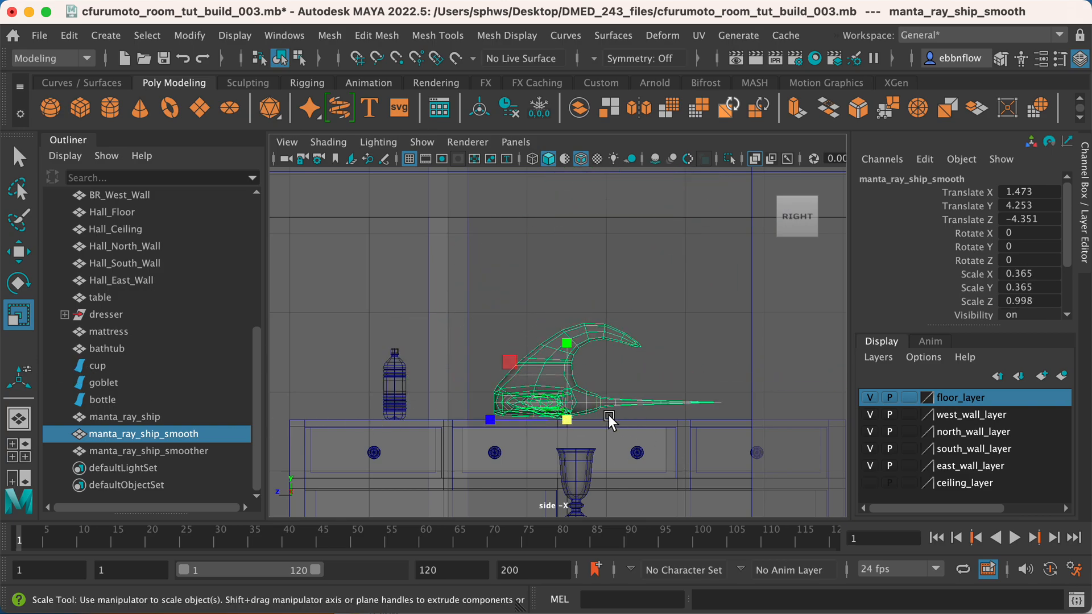
left_click_drag(568, 418, 392, 398)
Shift manta_ray_ship_smooth back over the dresser to about X -0.326 and rotate it to about 64.633 degrees in Y.
key("e")
key("space")
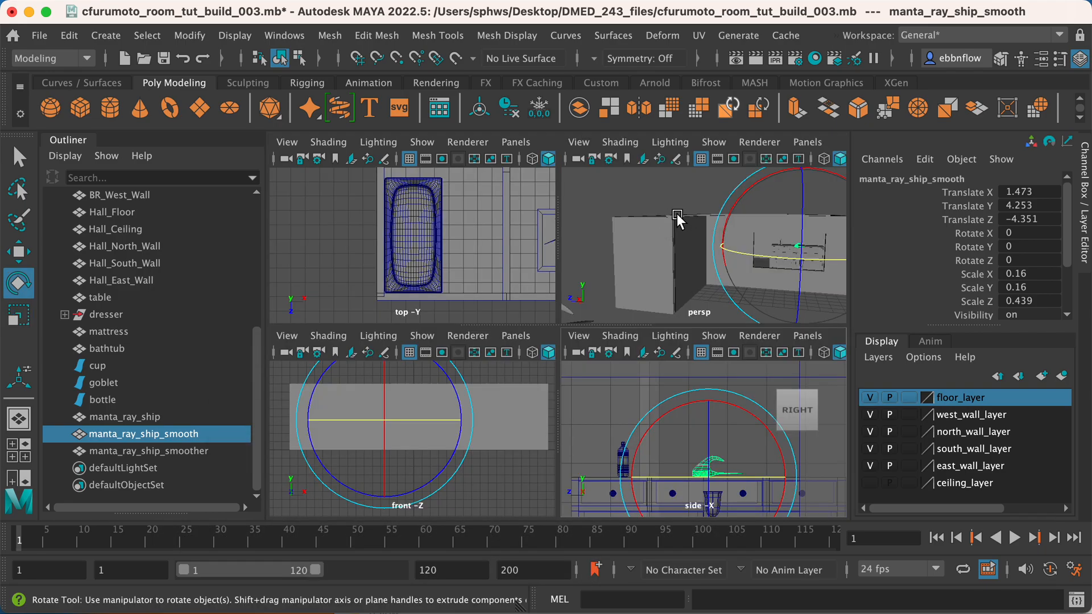
key("space")
left_click_drag(683, 272, 570, 310, "alt")
right_click_drag(569, 311, 629, 487, "alt")
left_click_drag(630, 487, 602, 466, "alt")
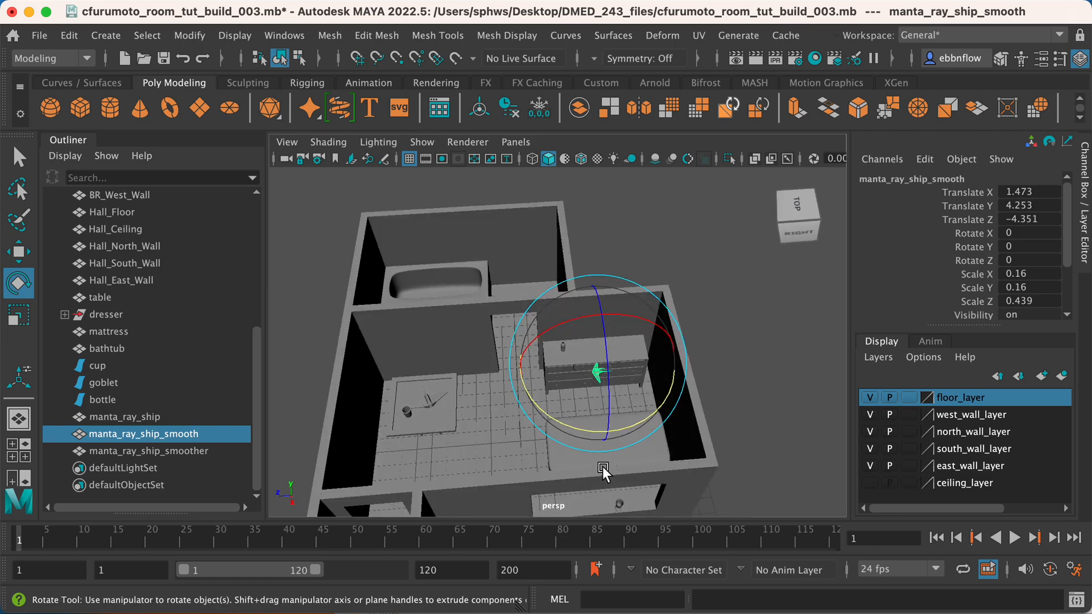
scroll(604, 467, "up", 5)
key("w")
left_click_drag(675, 480, 704, 396)
key("e")
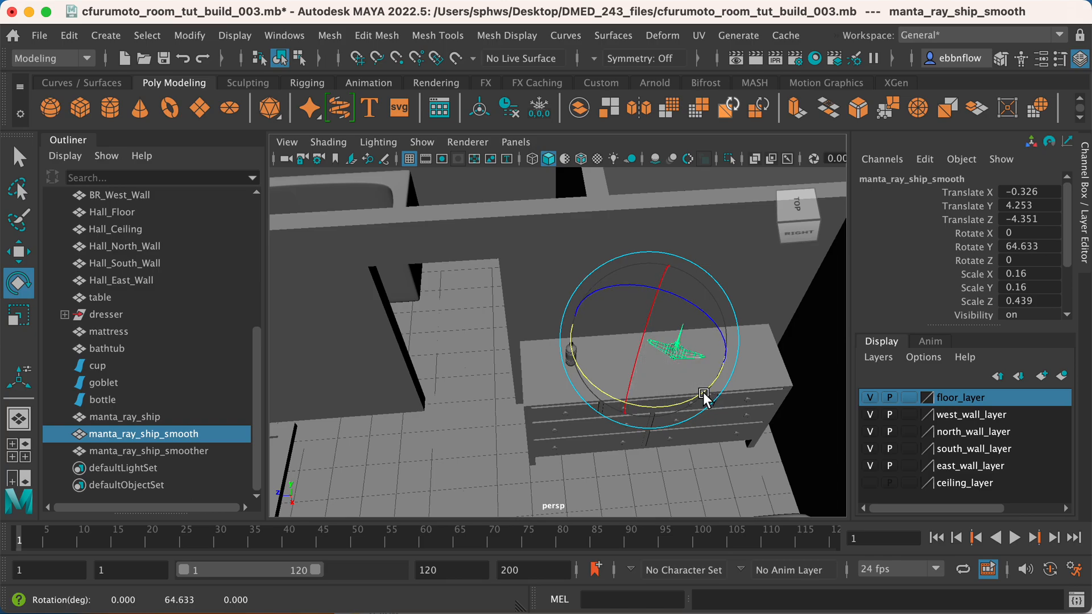
Adjust manta_ray_ship_smooth's position on the dresser top beside the bottle to about X -0.062, Z -4.756, keeping its height at Y 4.253.
key("w")
left_click_drag(584, 344, 597, 351)
left_click_drag(705, 281, 704, 286)
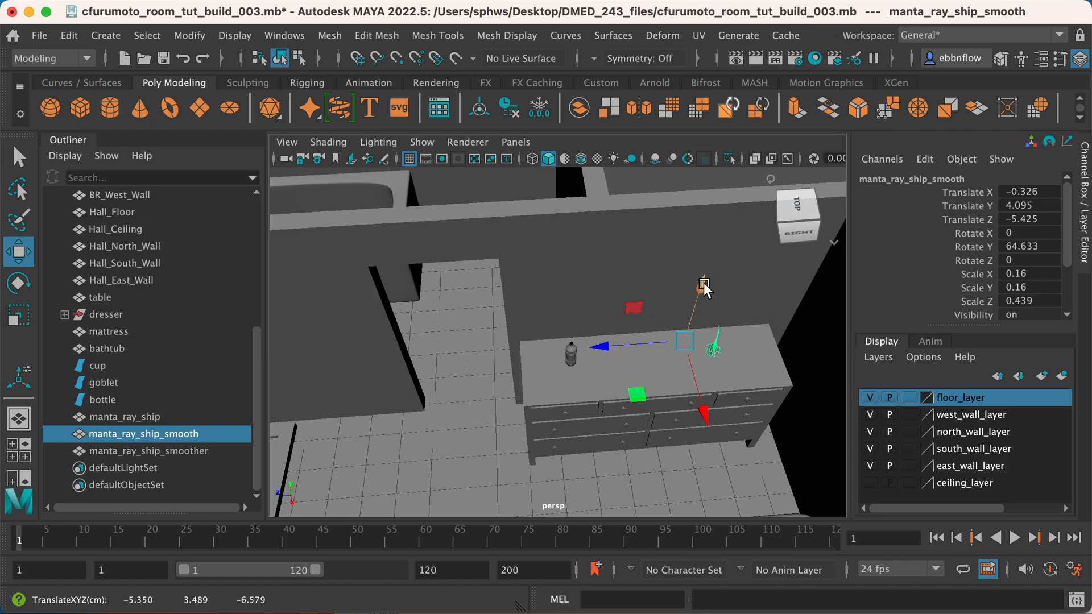
key("super+z")
left_click_drag(699, 392, 703, 404)
left_click_drag(703, 404, 683, 375, "alt")
left_click_drag(689, 469, 663, 465)
middle_click_drag(711, 496, 693, 236, "alt")
scroll(731, 343, "down", 5)
left_click_drag(683, 336, 730, 347, "alt")
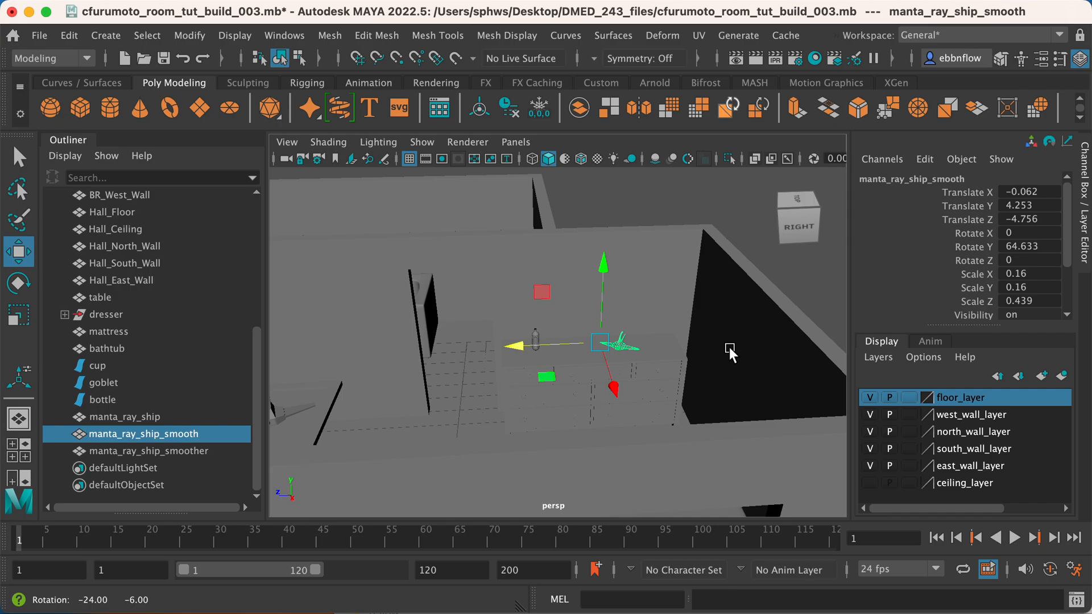
Deselect the ship on the dresser and select manta_ray_ship_smoother outside the building.
left_click(818, 290)
scroll(585, 347, "down", 5)
left_click_drag(576, 347, 670, 300, "alt")
scroll(664, 358, "down", 3)
left_click_drag(663, 358, 684, 420, "alt")
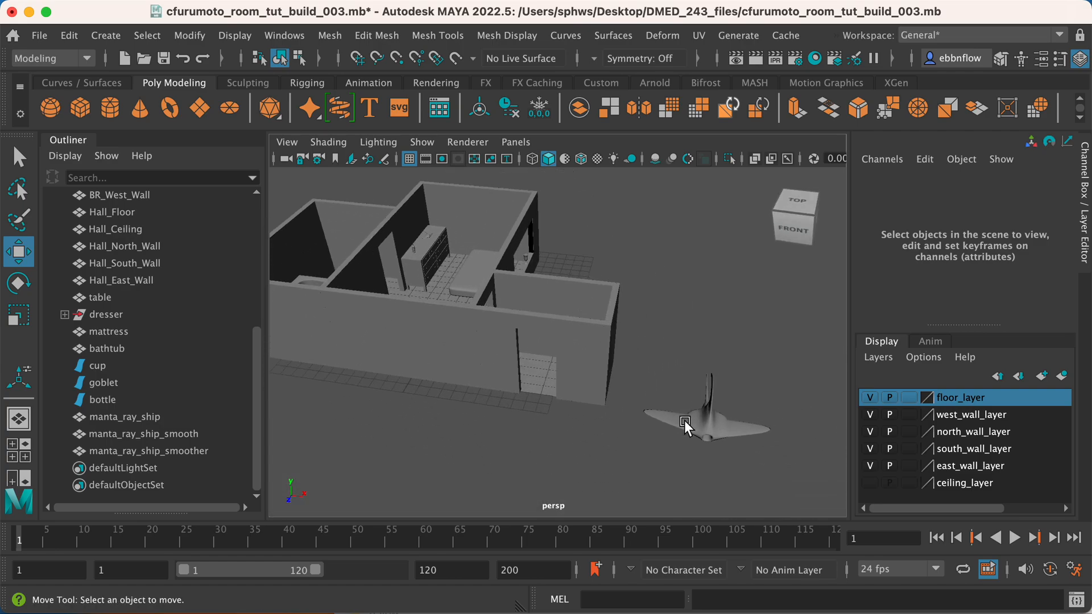
left_click(686, 419)
key("w")
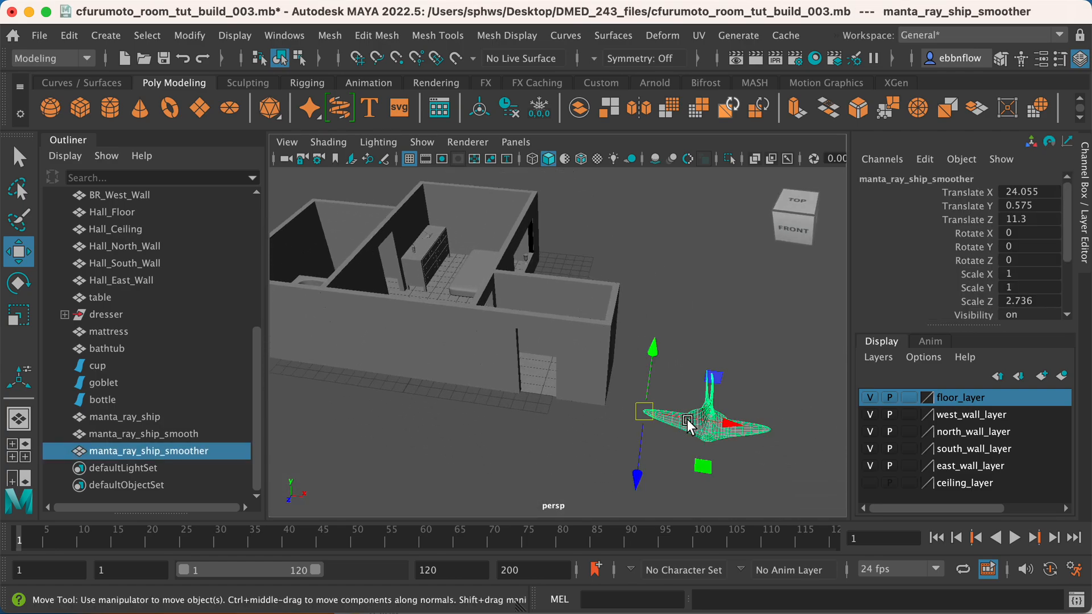
right_click_drag(687, 418, 631, 388, "alt")
middle_click_drag(630, 388, 685, 391, "alt")
left_click_drag(684, 390, 565, 400, "alt")
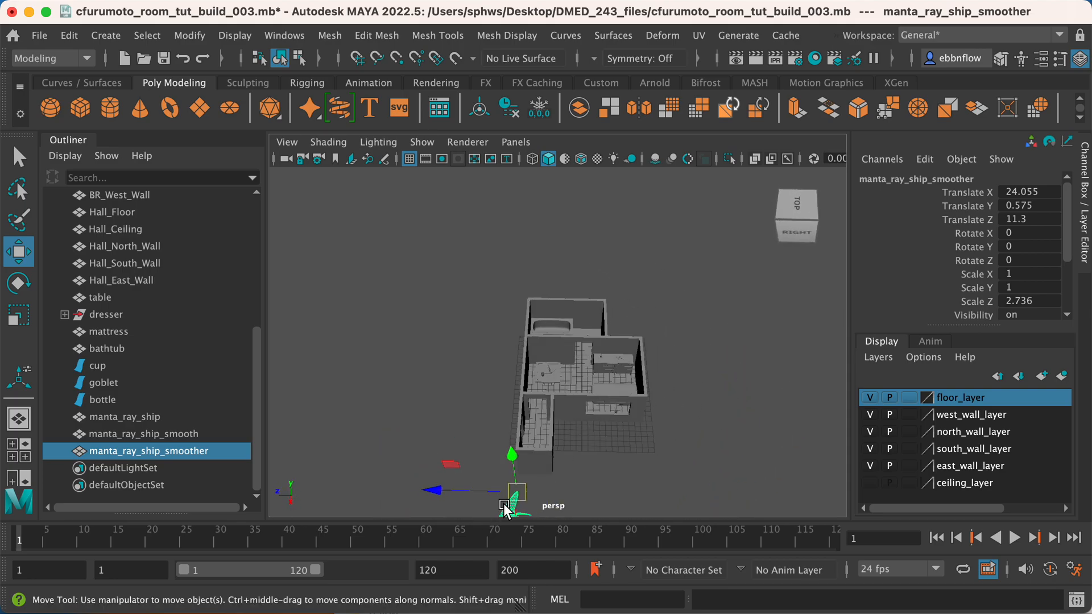
Vertex-snap manta_ray_ship_smoother into the bathtub in the side view, at about X -7.574, Y 1.17, Z 5.472.
key("space")
key("space")
middle_click_drag(524, 455, 847, 371, "alt")
scroll(596, 446, "up", 7)
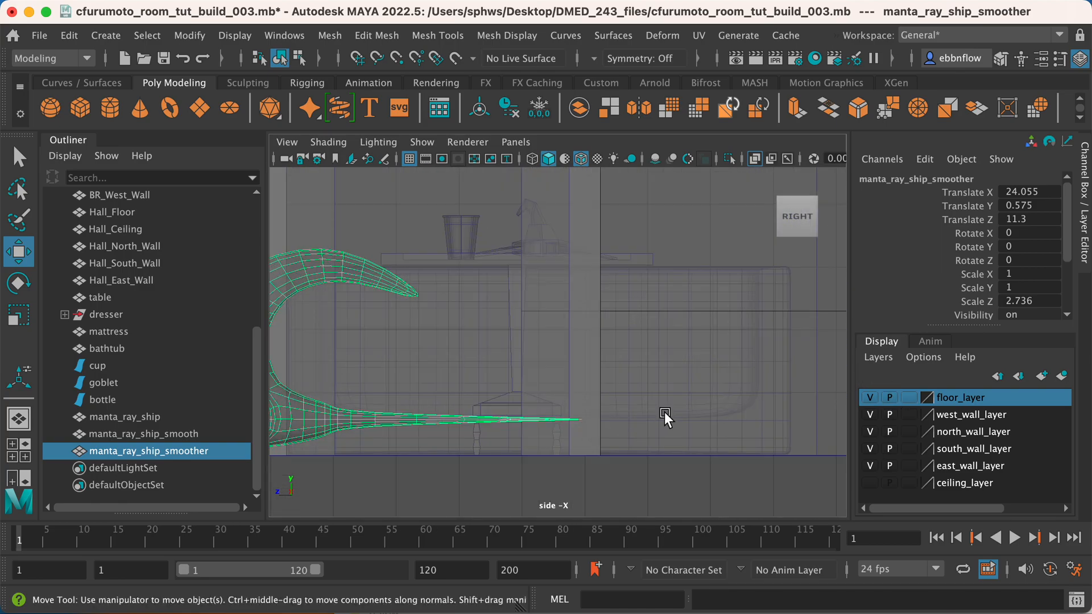
middle_click_drag(570, 417, 715, 403, "alt")
key("d")
key("d")
key("v")
left_click_drag(404, 442, 765, 392)
middle_click_drag(739, 398, 472, 386, "alt")
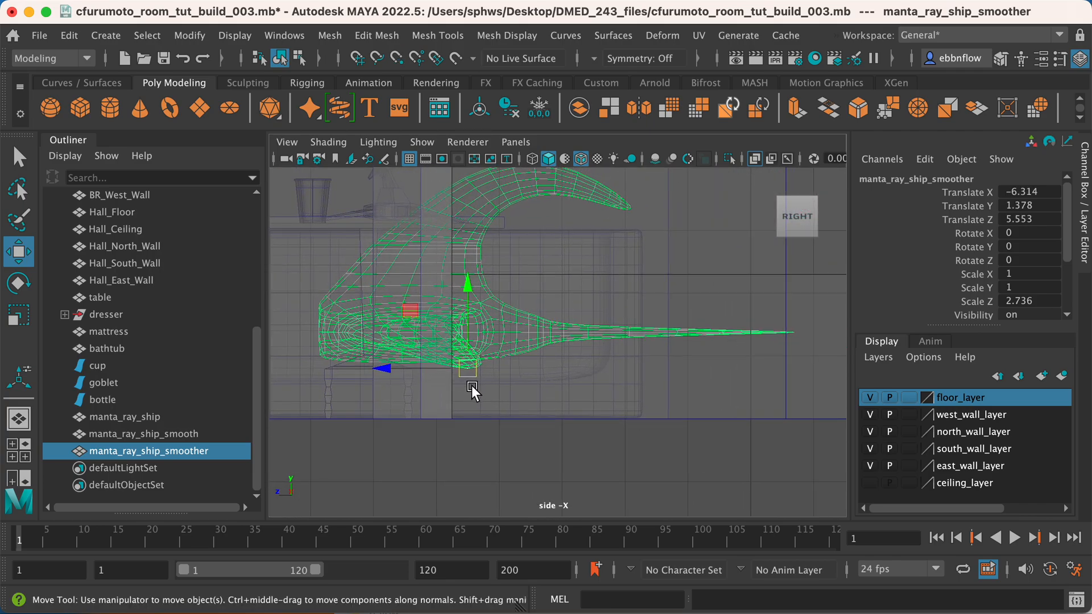
key("v")
left_click_drag(468, 366, 479, 371)
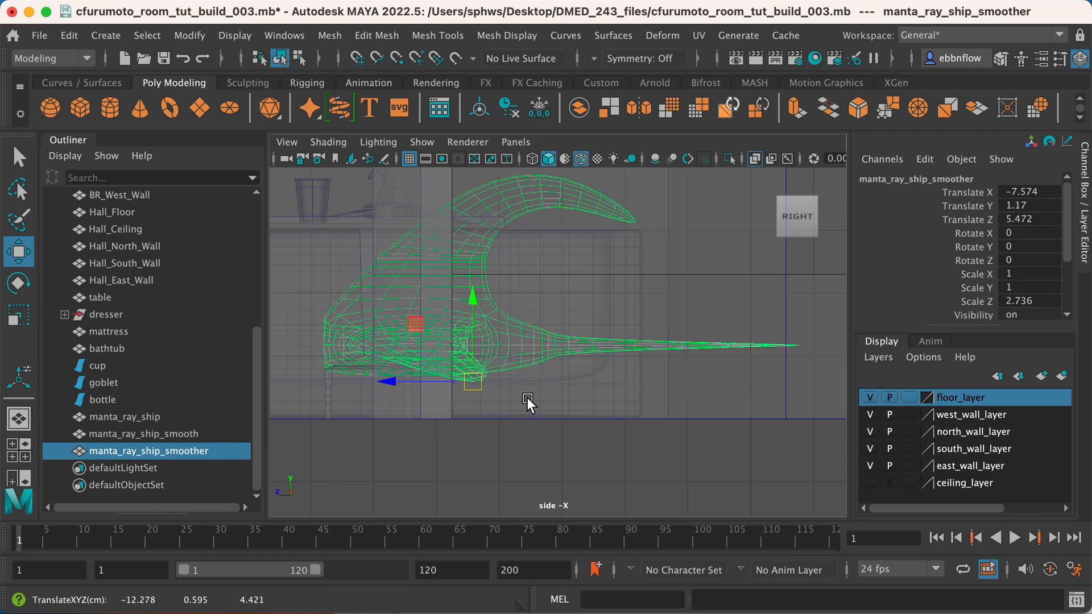
Scale manta_ray_ship_smoother down uniformly in the top view to about X 0.124, Y 0.124, Z 0.339.
key("space")
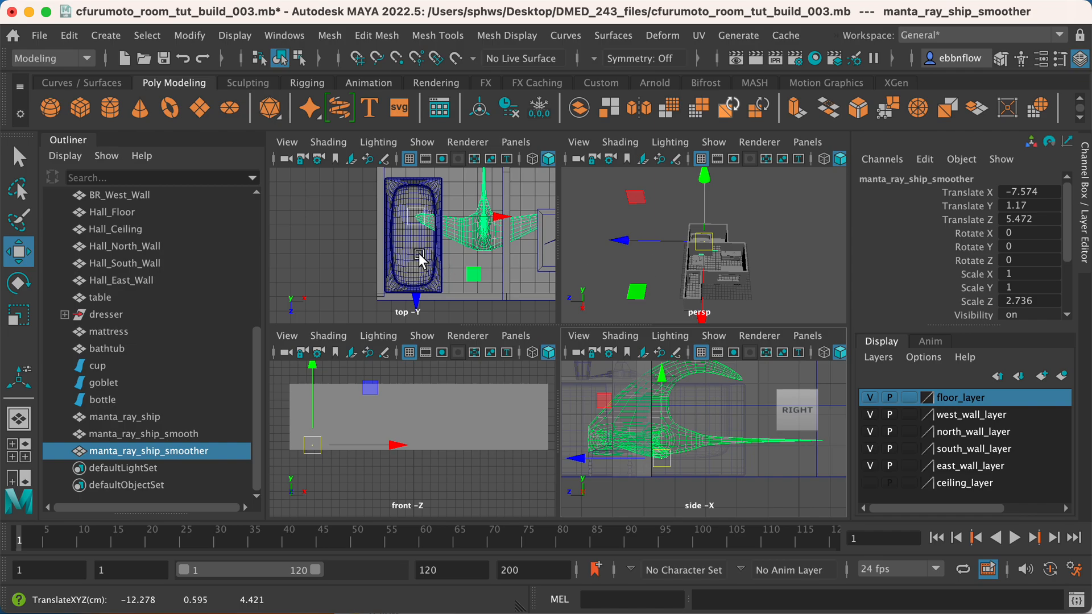
key("space")
key("r")
left_click_drag(558, 281, 305, 263)
Rotate manta_ray_ship_smoother inside the bathtub to about -52.341 degrees in Y.
key("e")
left_click_drag(592, 227, 529, 202)
middle_click_drag(577, 273, 590, 296, "alt")
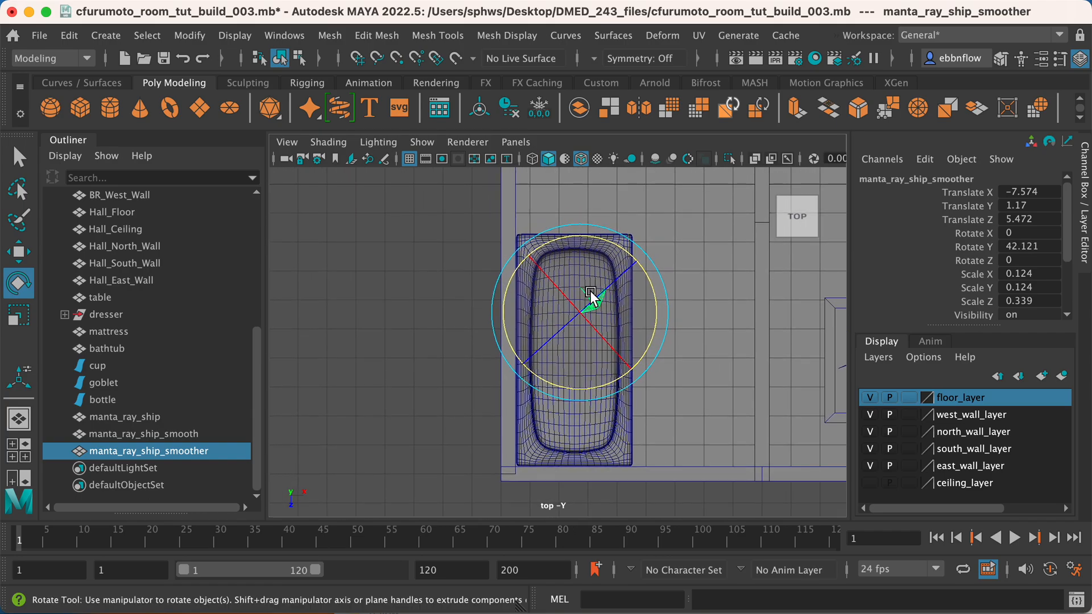
left_click_drag(617, 248, 637, 310)
Move manta_ray_ship_smoother sideways across the tub floor towards the outer wall and deselect it.
key("w")
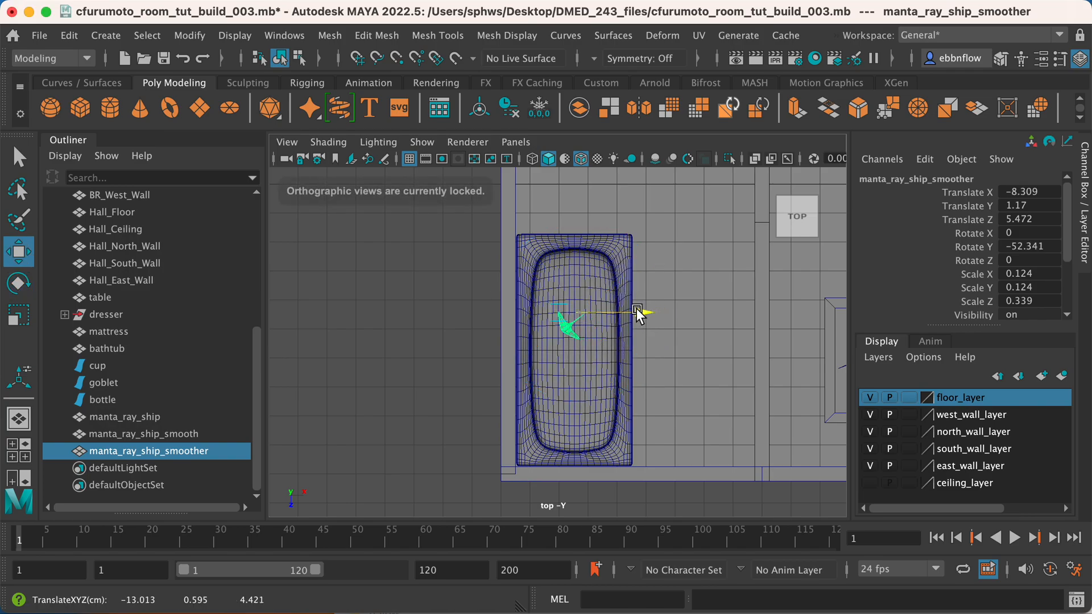
left_click_drag(556, 396, 552, 391)
left_click_drag(632, 309, 626, 311)
left_click(674, 397)
Examine the furnished rooms and the ships' placement in the perspective view.
key("space")
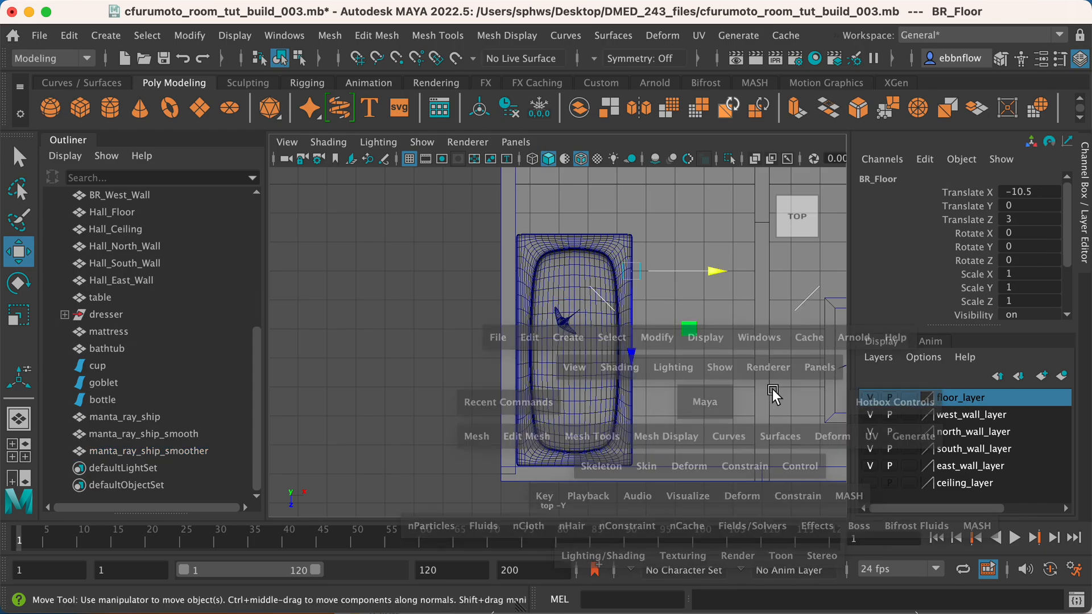
key("space")
scroll(588, 326, "up", 8)
mouse_move(588, 326)
left_mouse_down("alt")
mouse_move(654, 314)
mouse_move(663, 334)
mouse_move(570, 320)
mouse_move(694, 329)
mouse_move(687, 342)
mouse_move(700, 352)
mouse_move(707, 340)
mouse_move(569, 310)
mouse_move(598, 333)
left_mouse_up("alt")
scroll(586, 329, "down", 5)
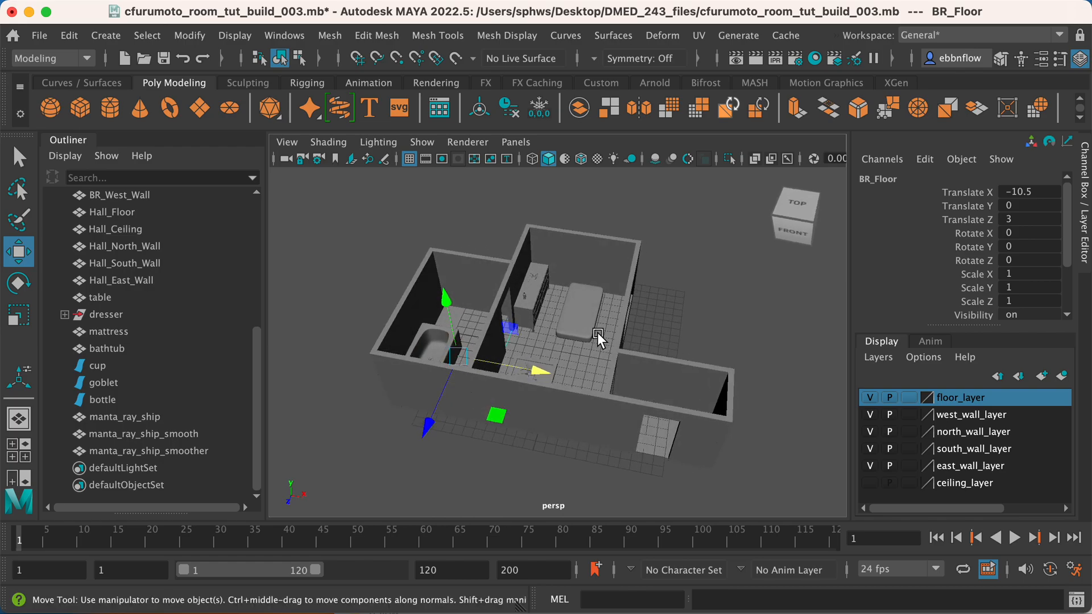